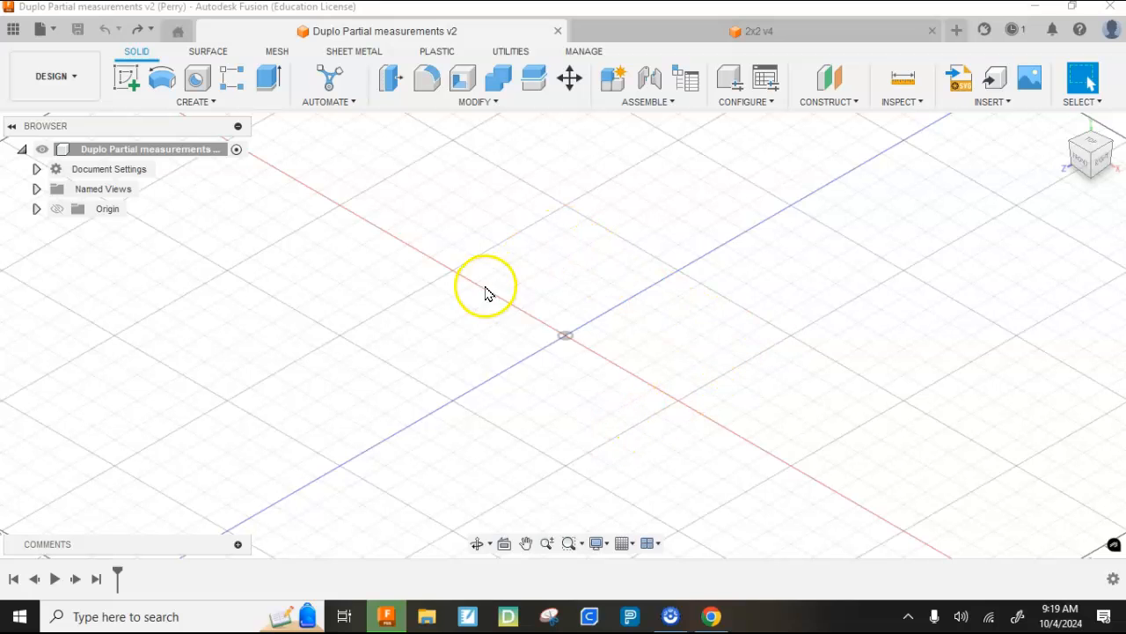
- Sketch a 1.252 by 1.252 in center rectangle at the origin on the horizontal plane and finish the sketch
{"action": "left_click", "coordinate": [126, 77]}
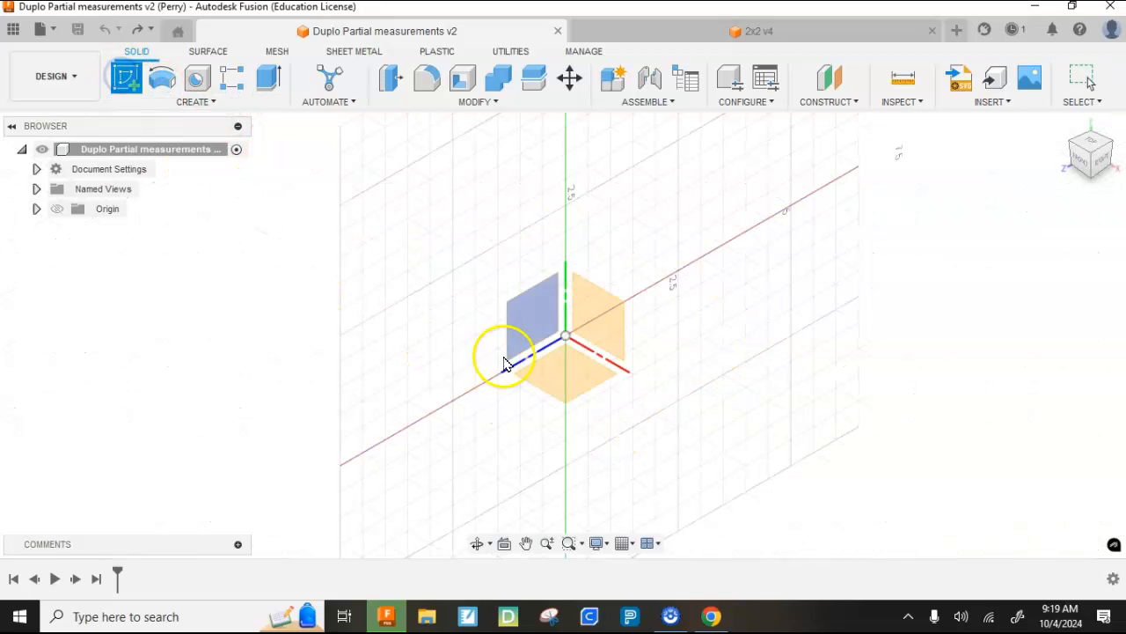
{"action": "left_click", "coordinate": [566, 379]}
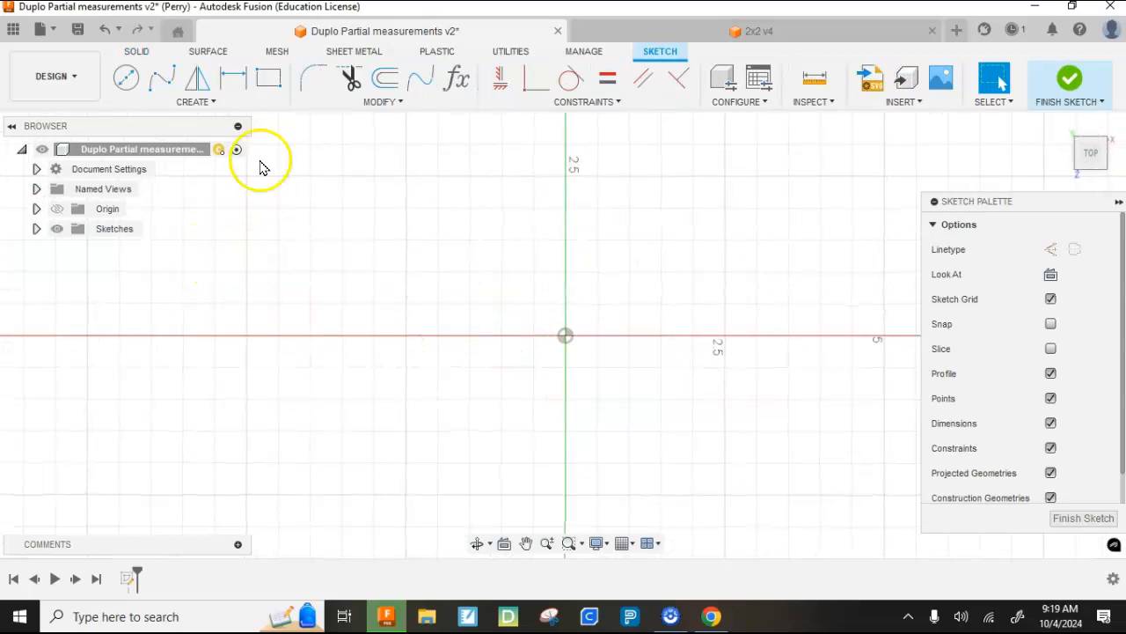
{"action": "left_click", "coordinate": [271, 86]}
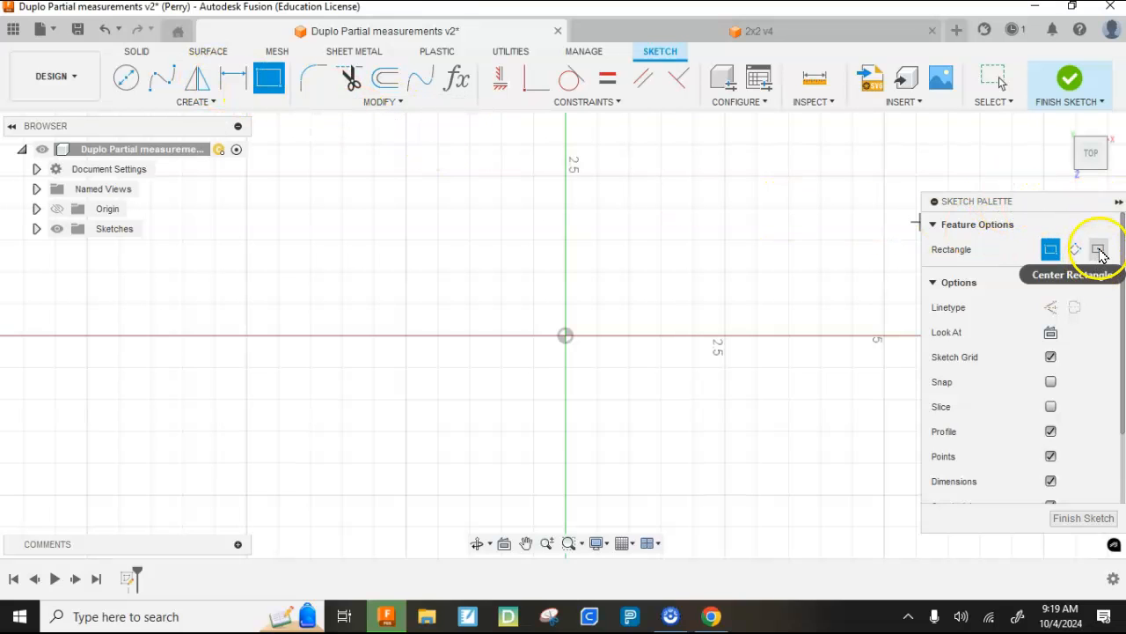
{"action": "left_click", "coordinate": [1098, 251]}
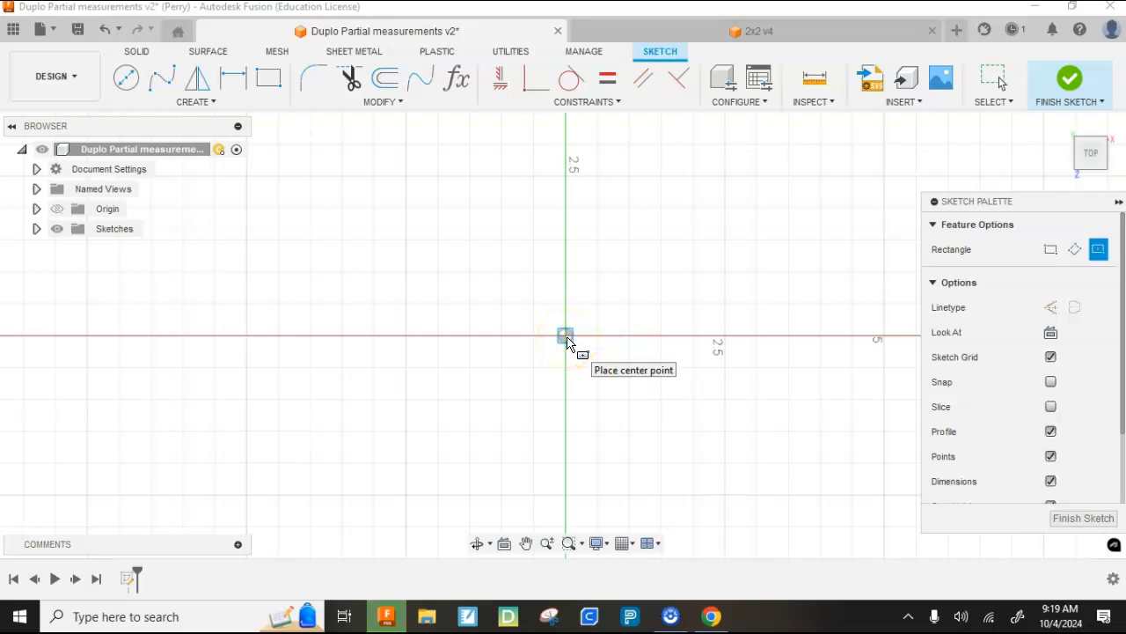
{"action": "left_click_drag", "start_coordinate": [566, 337], "coordinate": [513, 299]}
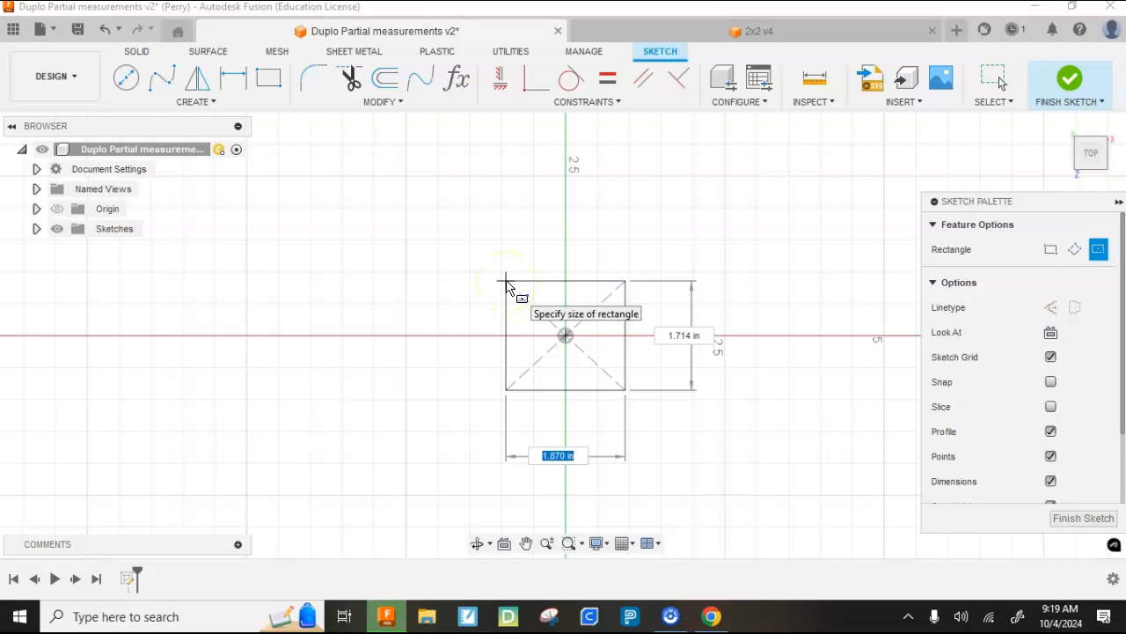
{"action": "type", "text": "1.252"}
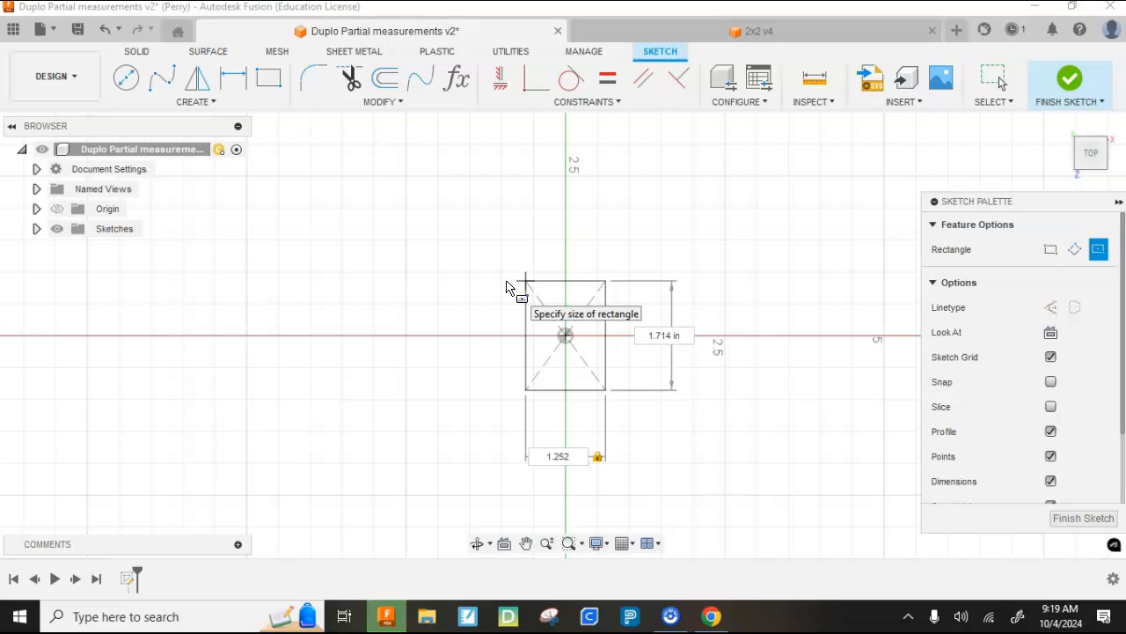
{"action": "key", "text": "Tab"}
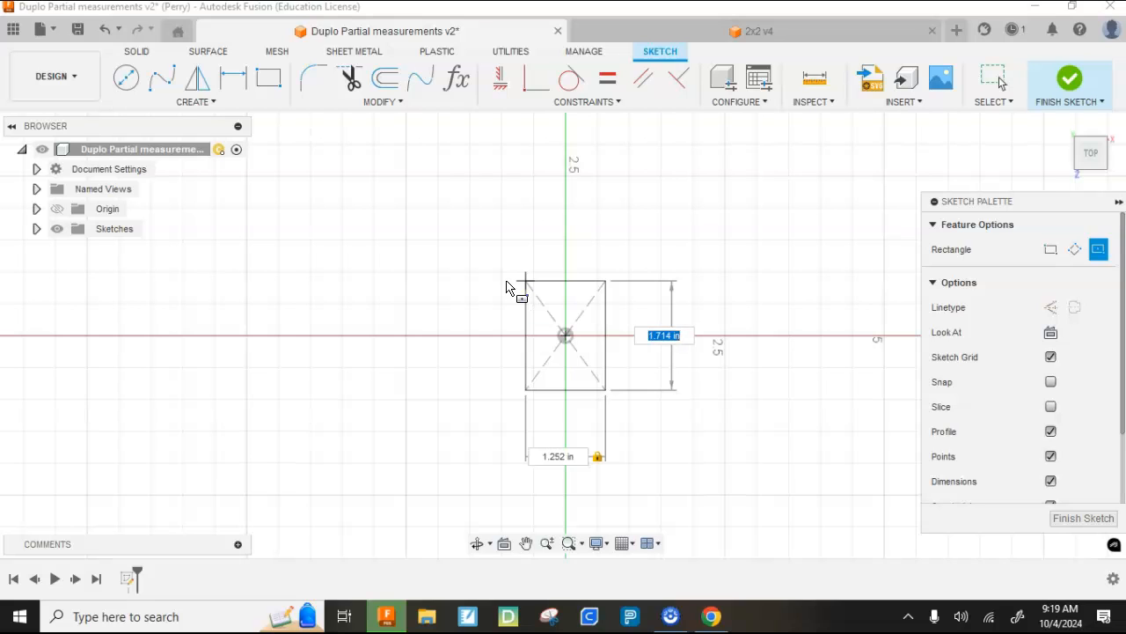
{"action": "type", "text": "1.252"}
{"action": "key", "text": "Return"}
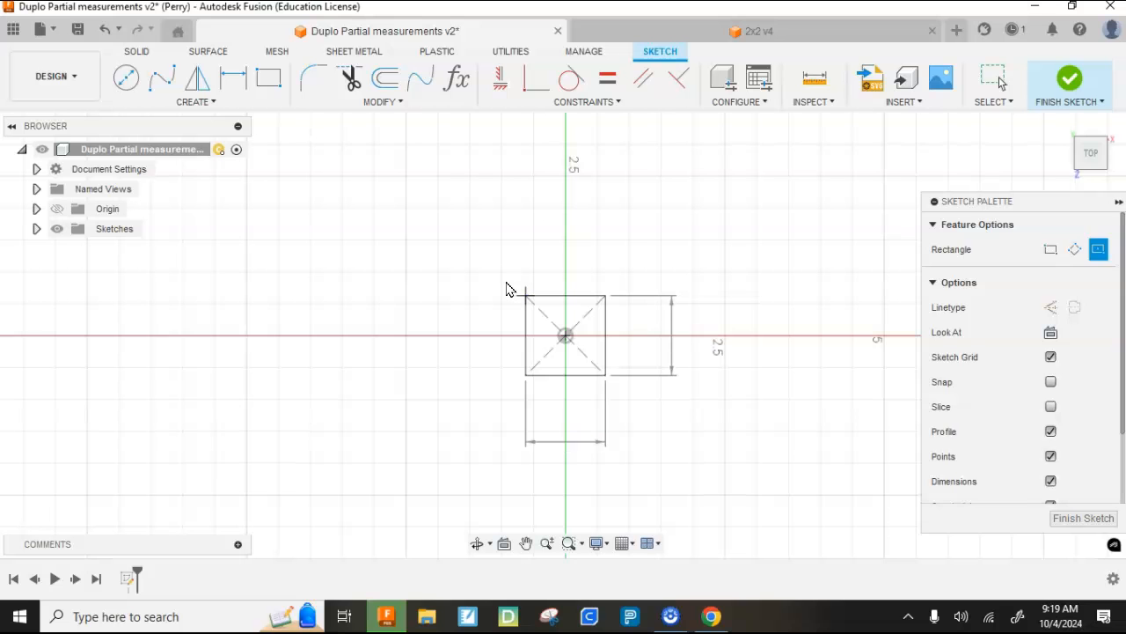
{"action": "key", "text": "Escape"}
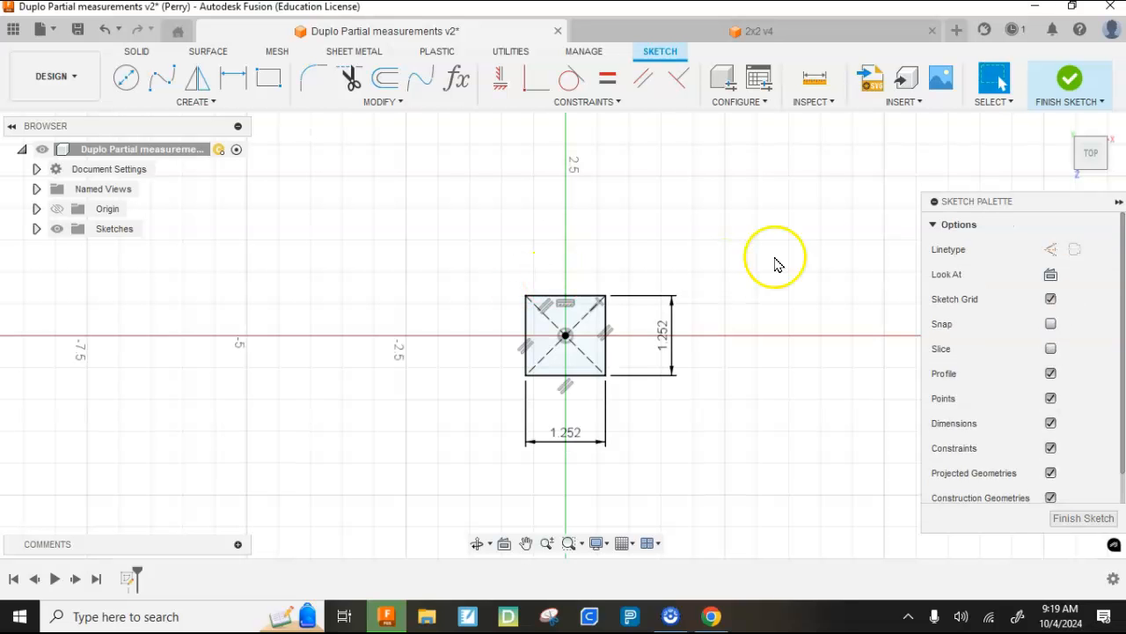
{"action": "left_click", "coordinate": [1072, 81]}
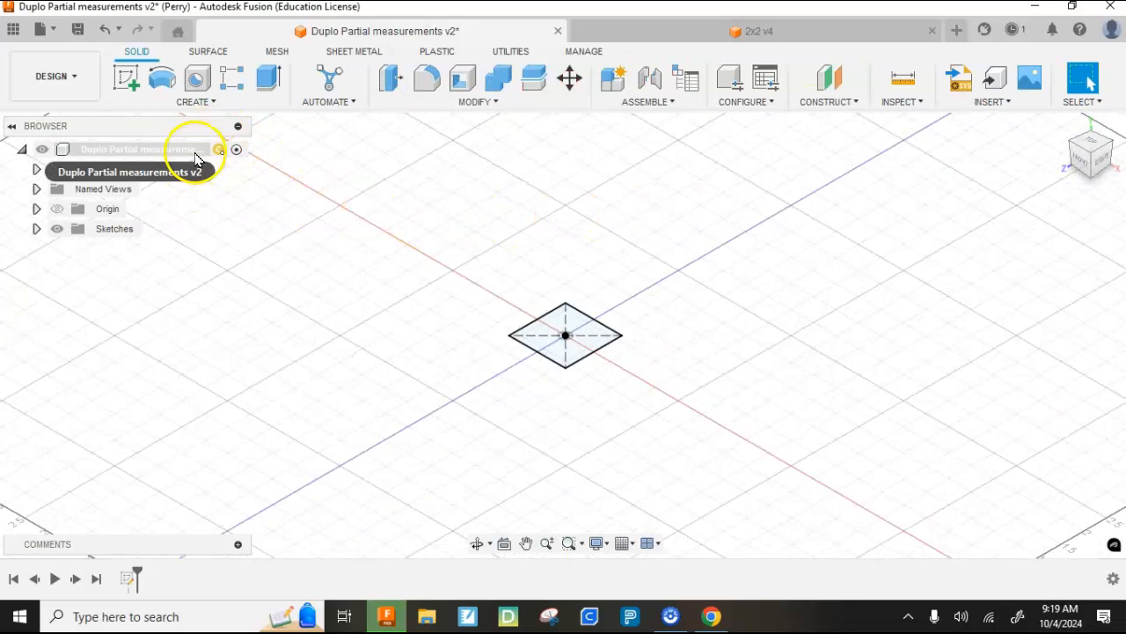
- Extrude the square profile upward 0.756 in as a new body
{"action": "left_click", "coordinate": [270, 81]}
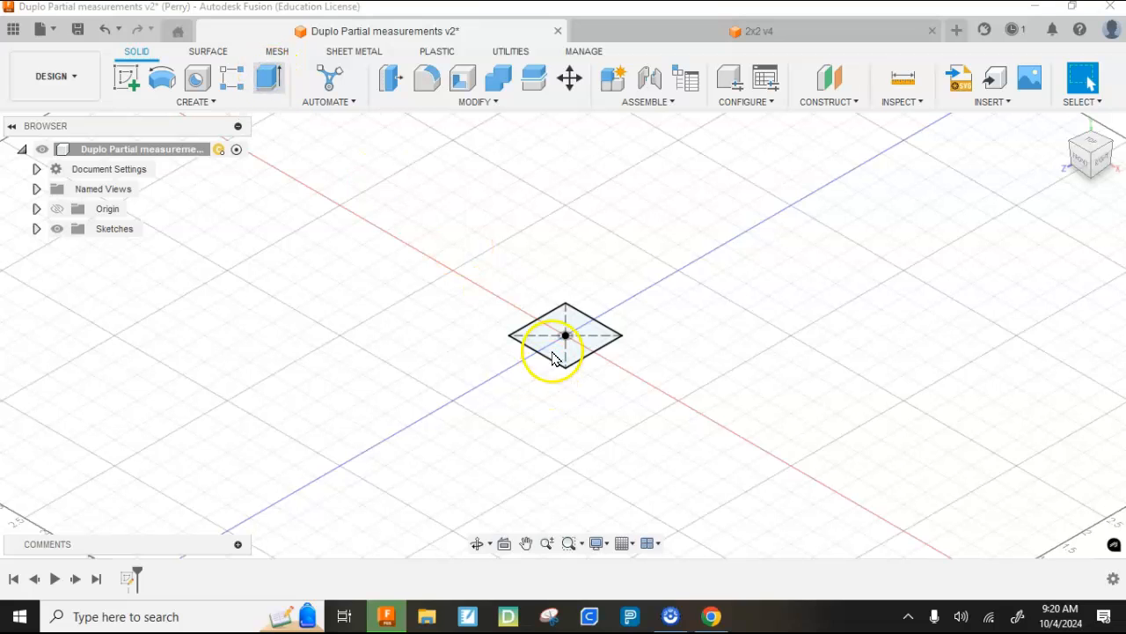
{"action": "left_click_drag", "start_coordinate": [565, 319], "coordinate": [566, 276]}
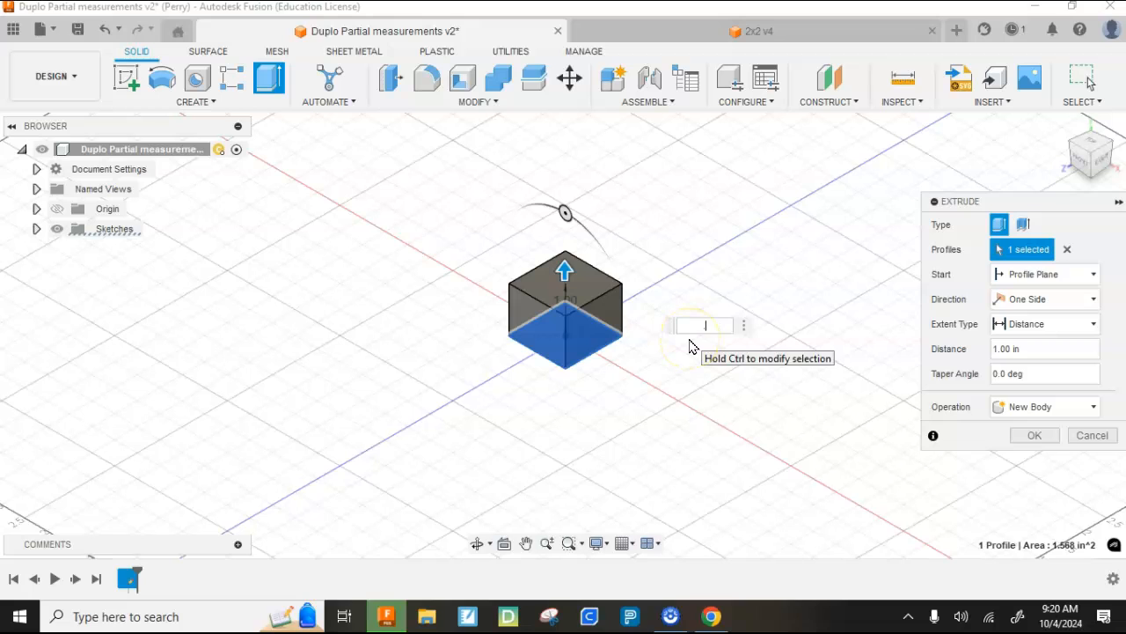
{"action": "type", "text": ".756"}
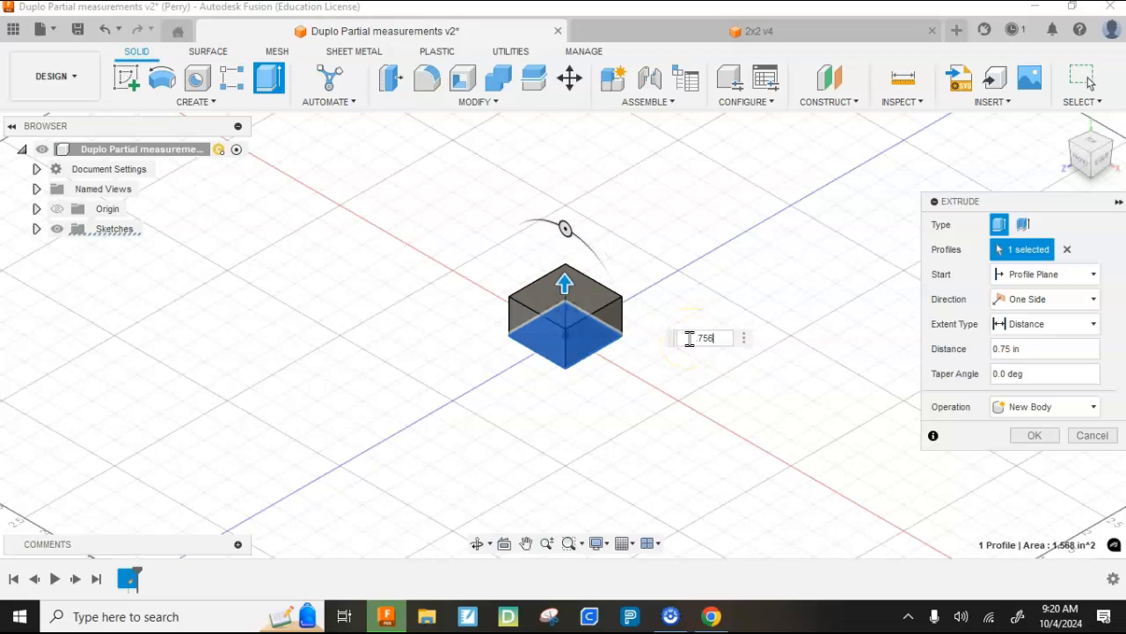
{"action": "key", "text": "Return"}
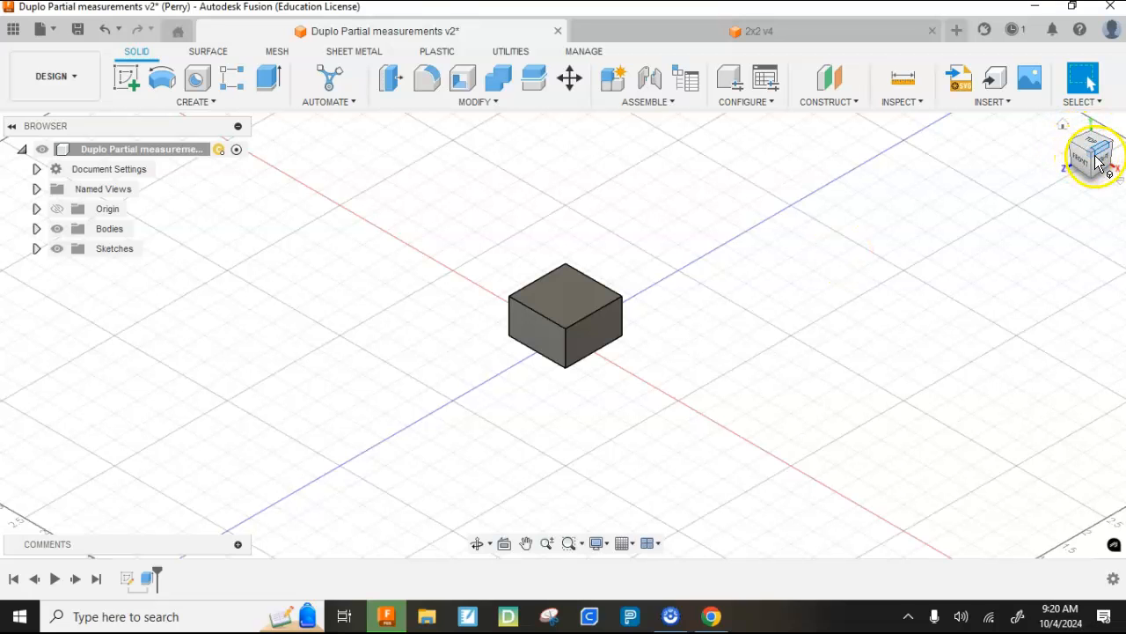
- Shell the block with its bottom face removed, using a 0.1 in inside thickness
{"action": "left_click_drag", "start_coordinate": [1093, 160], "coordinate": [1107, 136]}
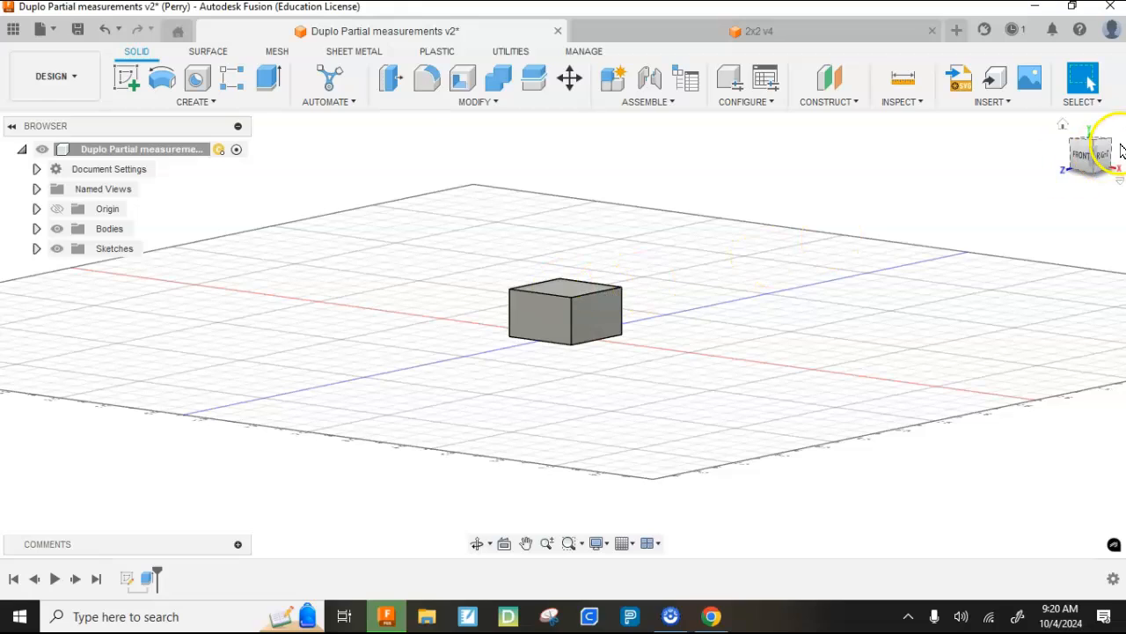
{"action": "mouse_move", "coordinate": [1093, 157]}
{"action": "left_mouse_down"}
{"action": "mouse_move", "coordinate": [1109, 140]}
{"action": "mouse_move", "coordinate": [5, 117]}
{"action": "mouse_move", "coordinate": [1109, 174]}
{"action": "left_mouse_up"}
{"action": "left_click", "coordinate": [1065, 127]}
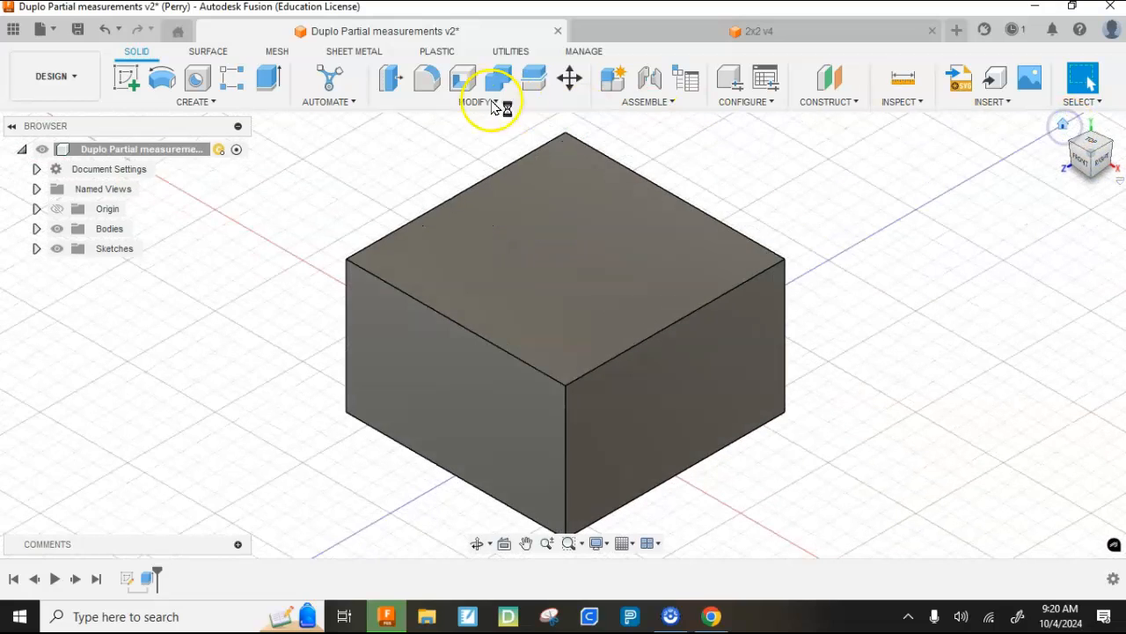
{"action": "left_click", "coordinate": [457, 103]}
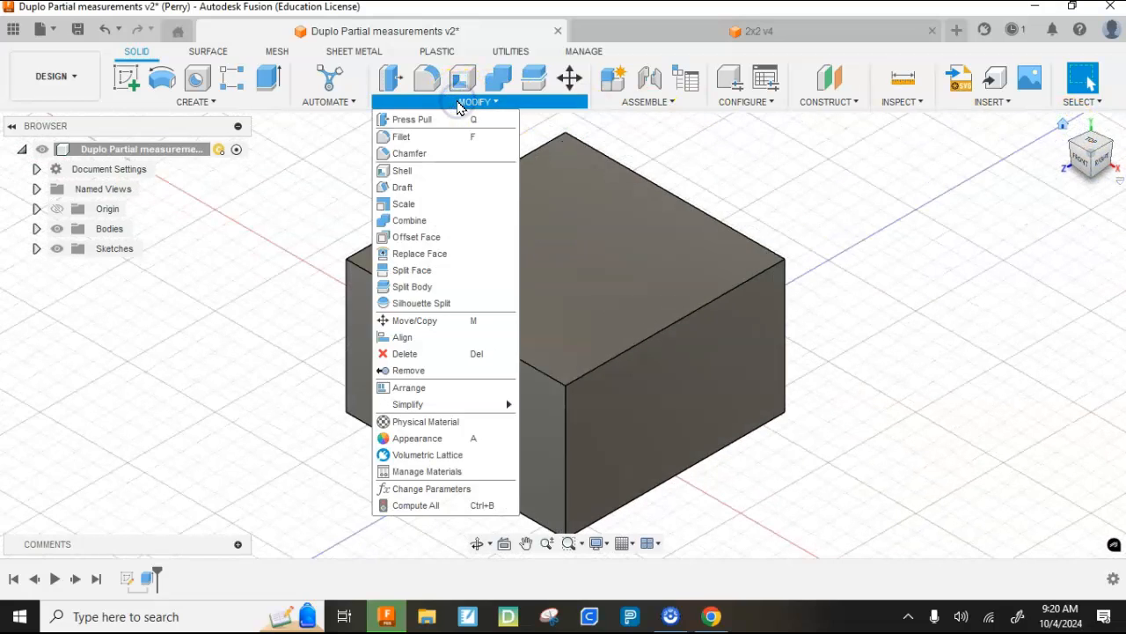
{"action": "left_click", "coordinate": [421, 172]}
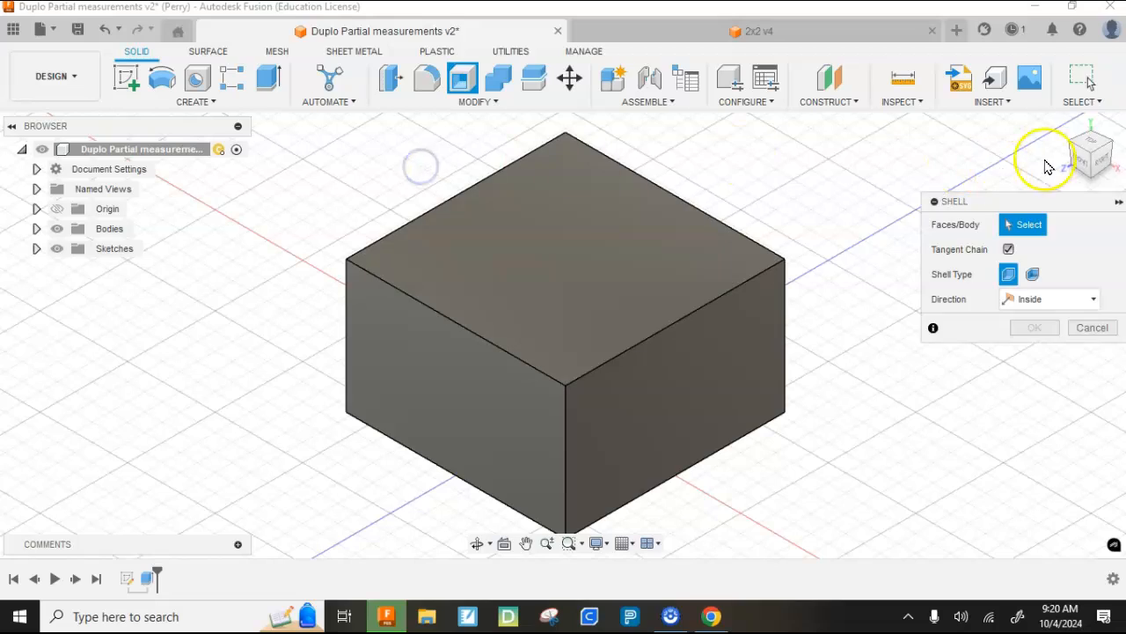
{"action": "left_click_drag", "start_coordinate": [1094, 174], "coordinate": [1092, 81]}
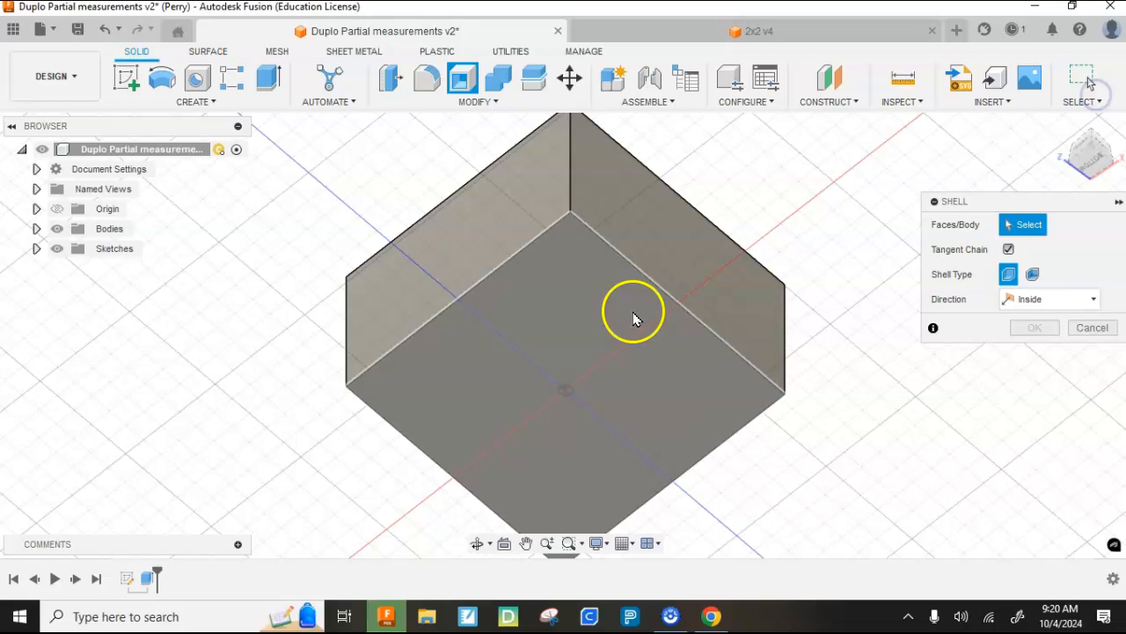
{"action": "left_click", "coordinate": [547, 332]}
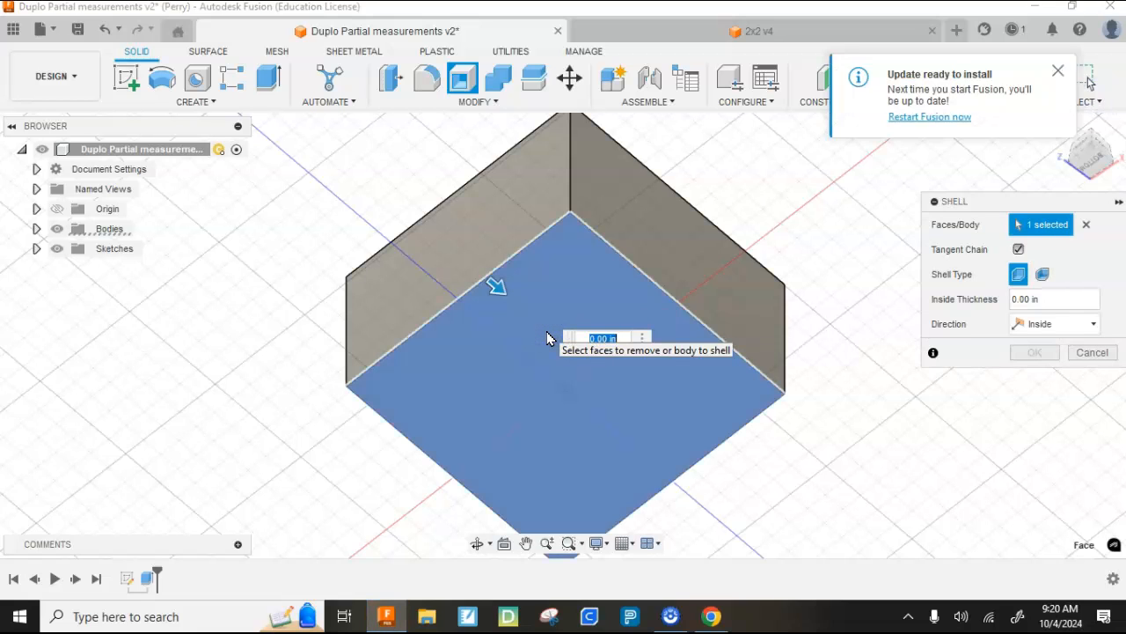
{"action": "type", "text": ".1"}
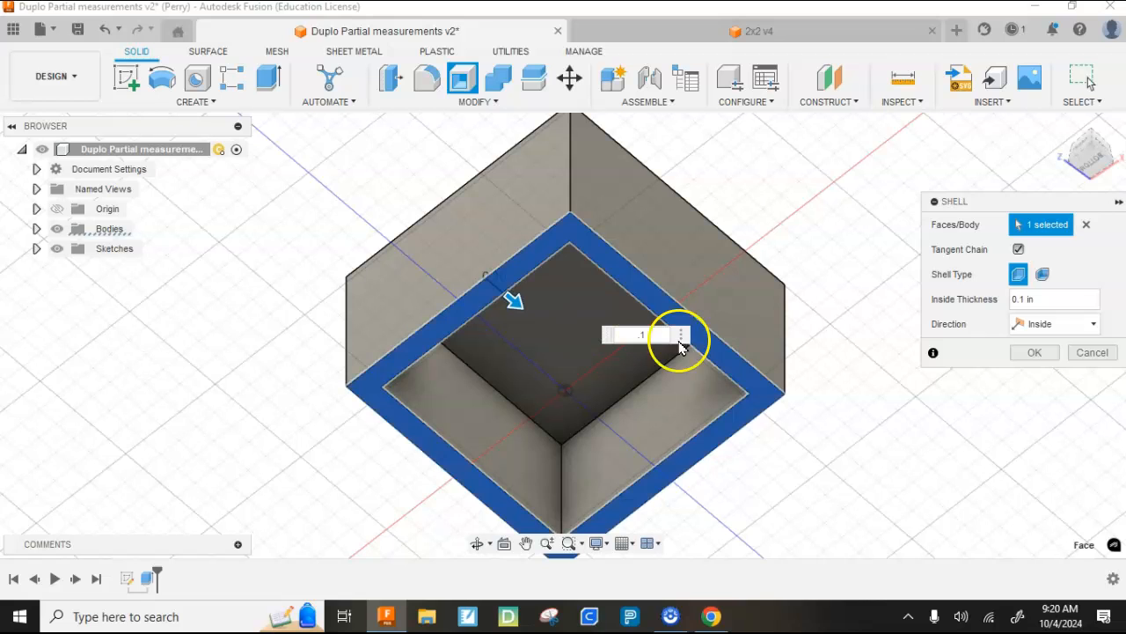
{"action": "left_click", "coordinate": [1035, 356]}
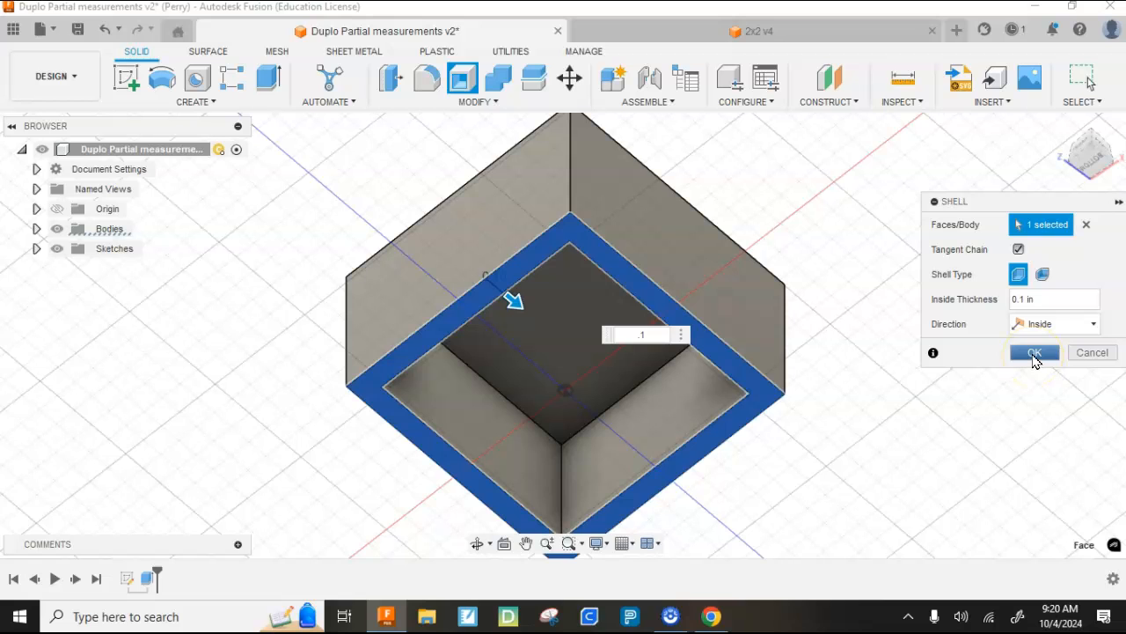
{"action": "left_click", "coordinate": [1035, 355]}
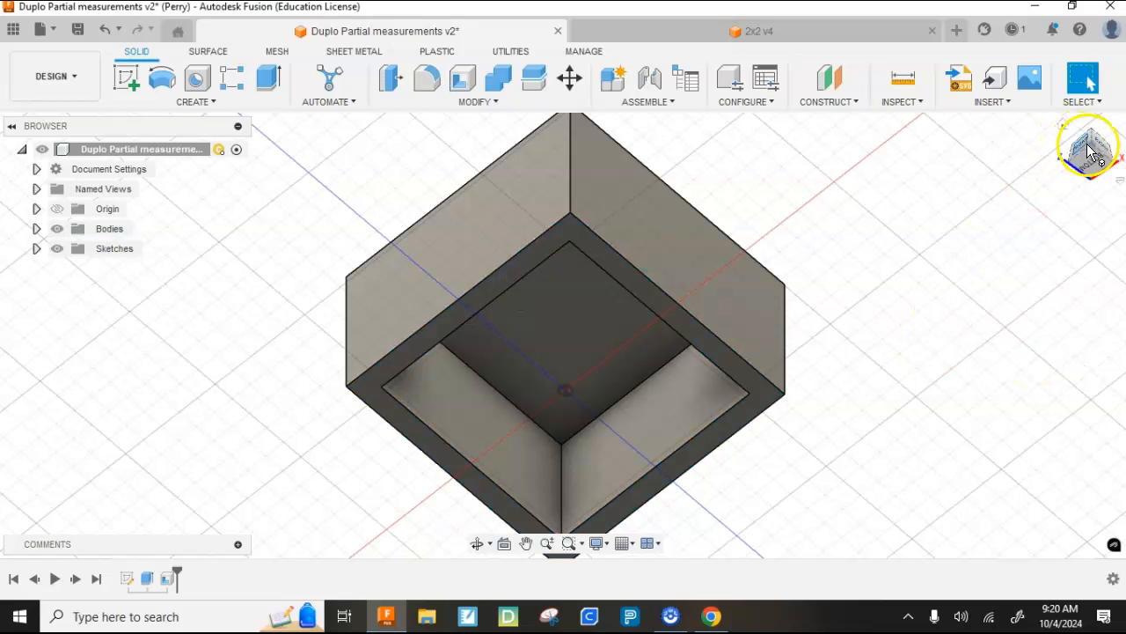
- Start a sketch on the block's top face and draw a 0.368 in diameter circle in its back right quadrant
{"action": "left_click_drag", "start_coordinate": [1092, 150], "coordinate": [1089, 225]}
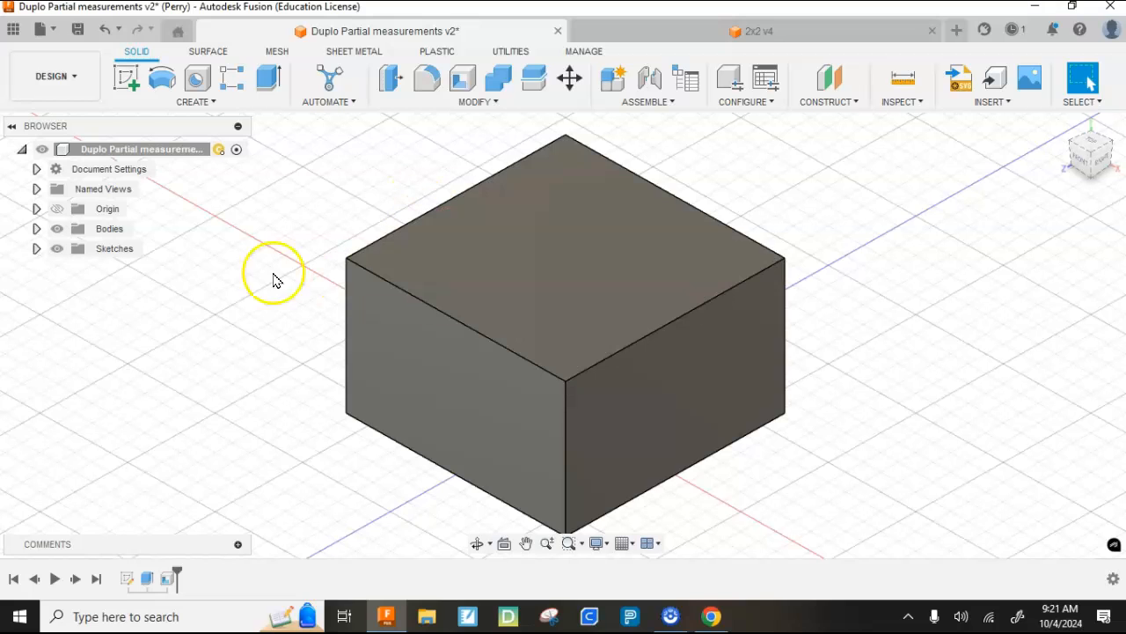
{"action": "left_click", "coordinate": [57, 208]}
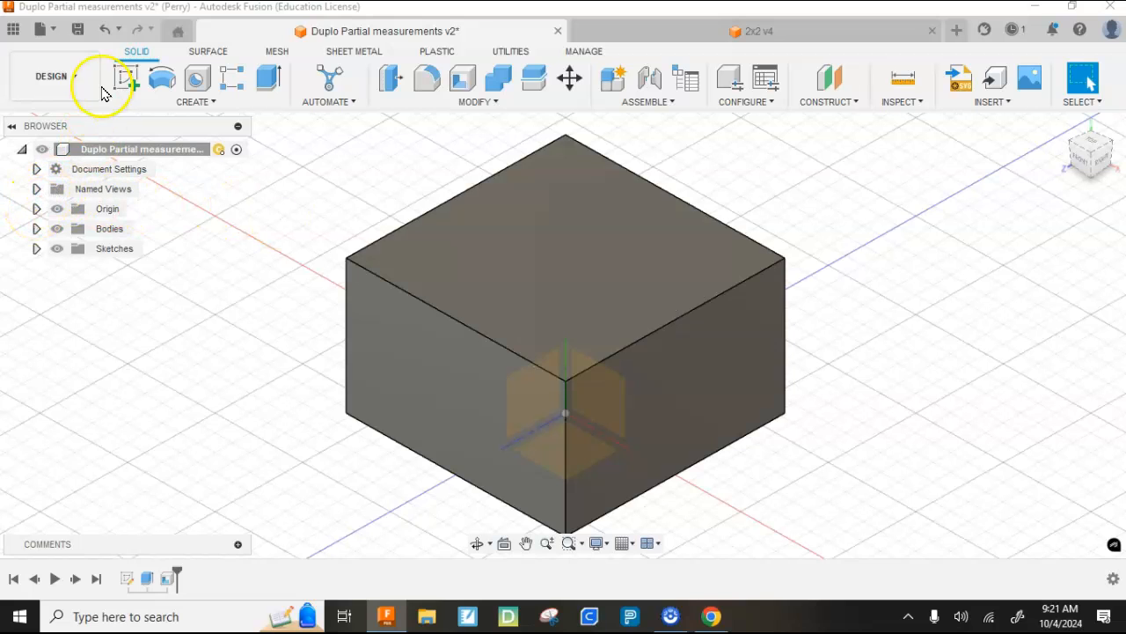
{"action": "left_click", "coordinate": [56, 208]}
{"action": "left_click", "coordinate": [126, 77]}
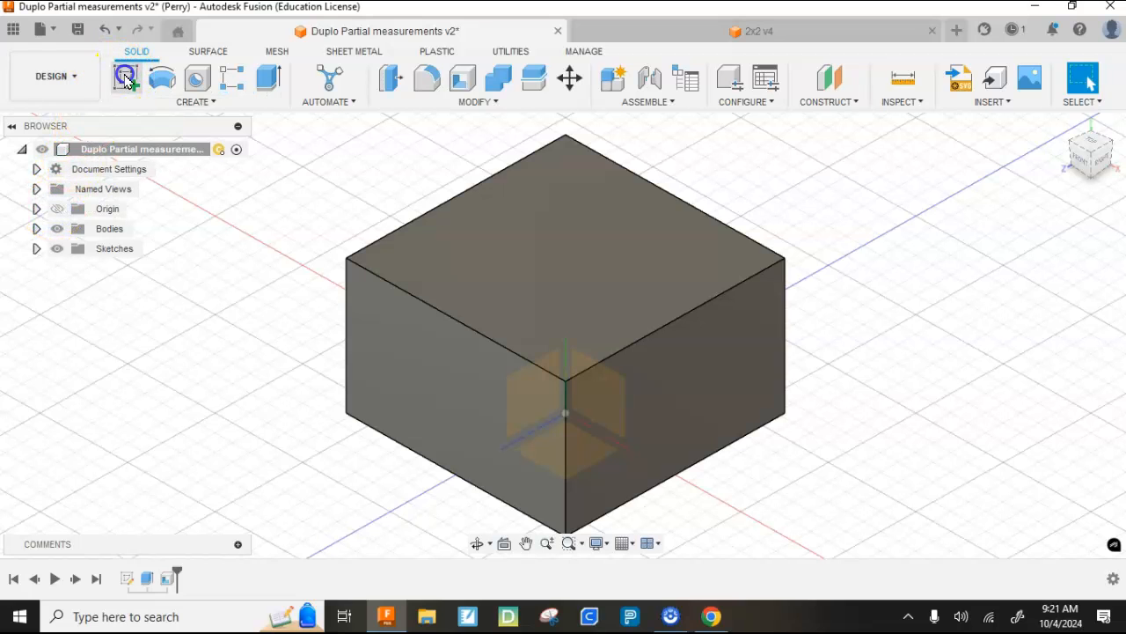
{"action": "left_click", "coordinate": [526, 255]}
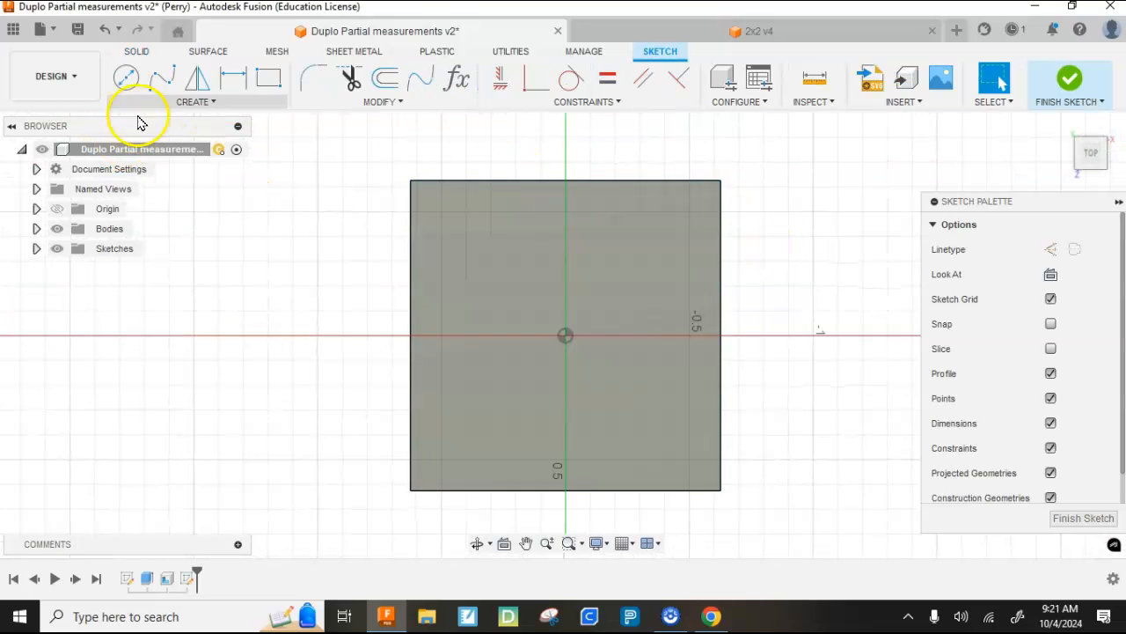
{"action": "left_click", "coordinate": [128, 80]}
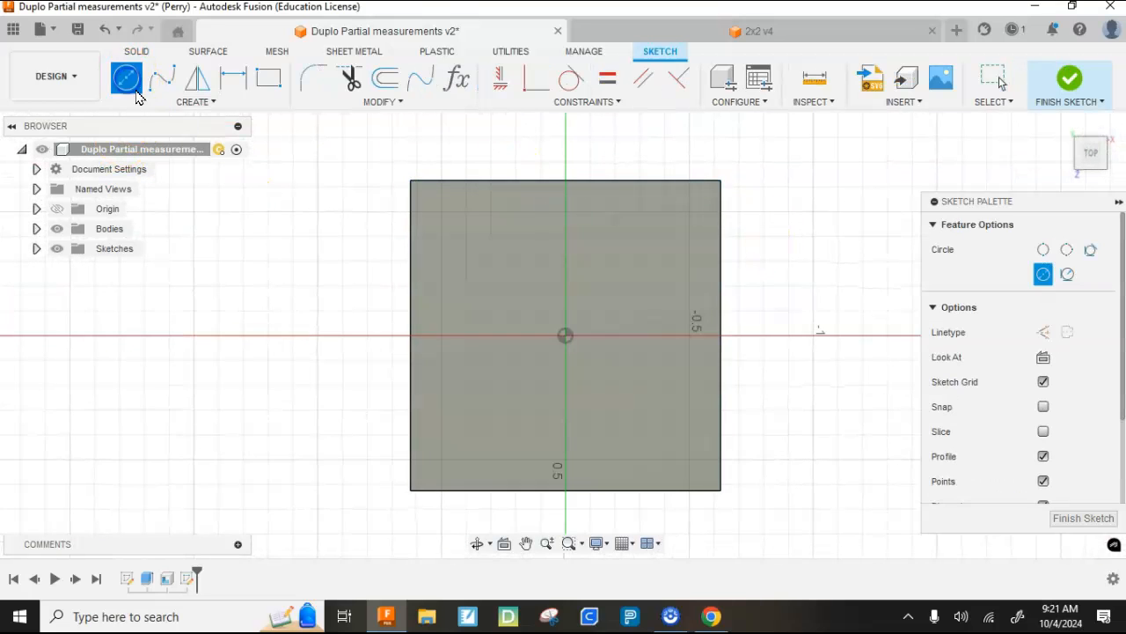
{"action": "left_click", "coordinate": [626, 279]}
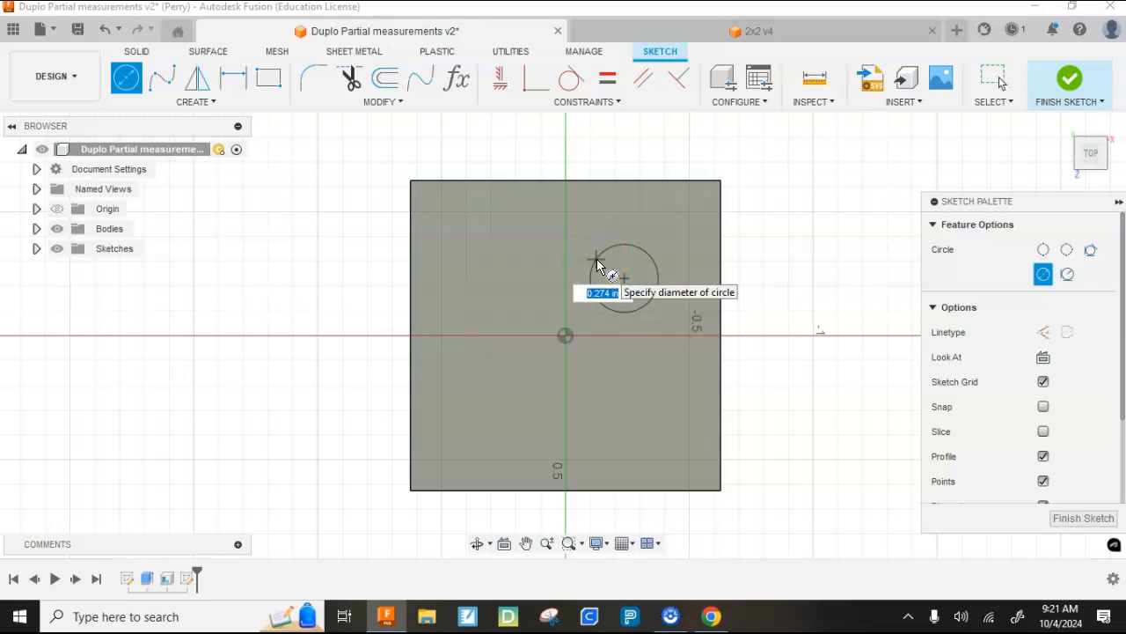
{"action": "type", "text": ".368"}
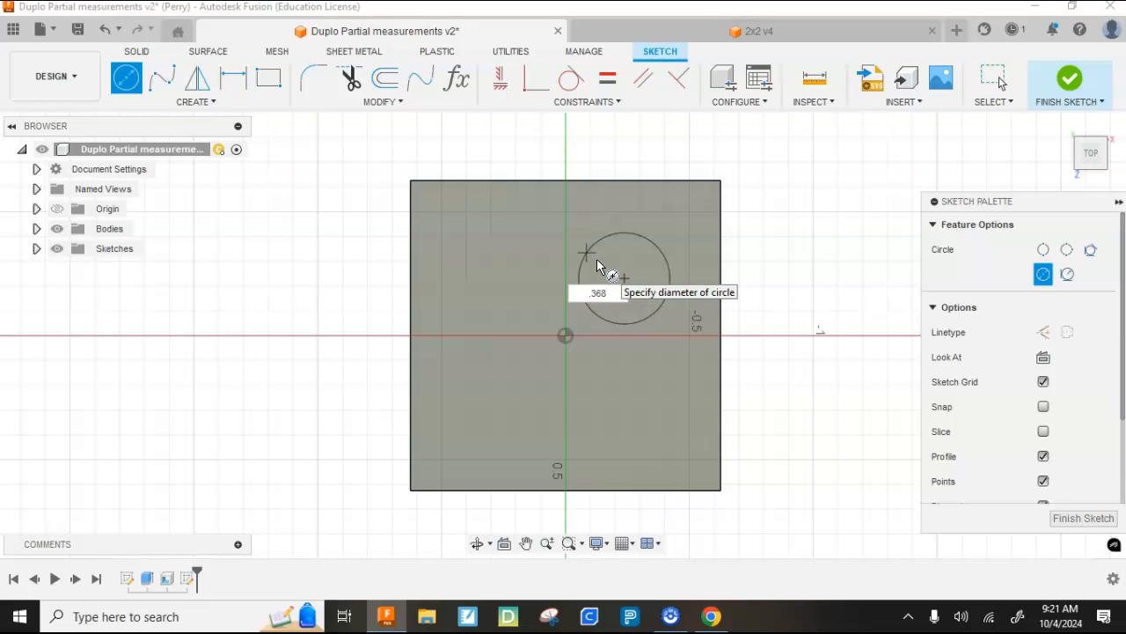
{"action": "key", "text": "Return"}
{"action": "key", "text": "Escape"}
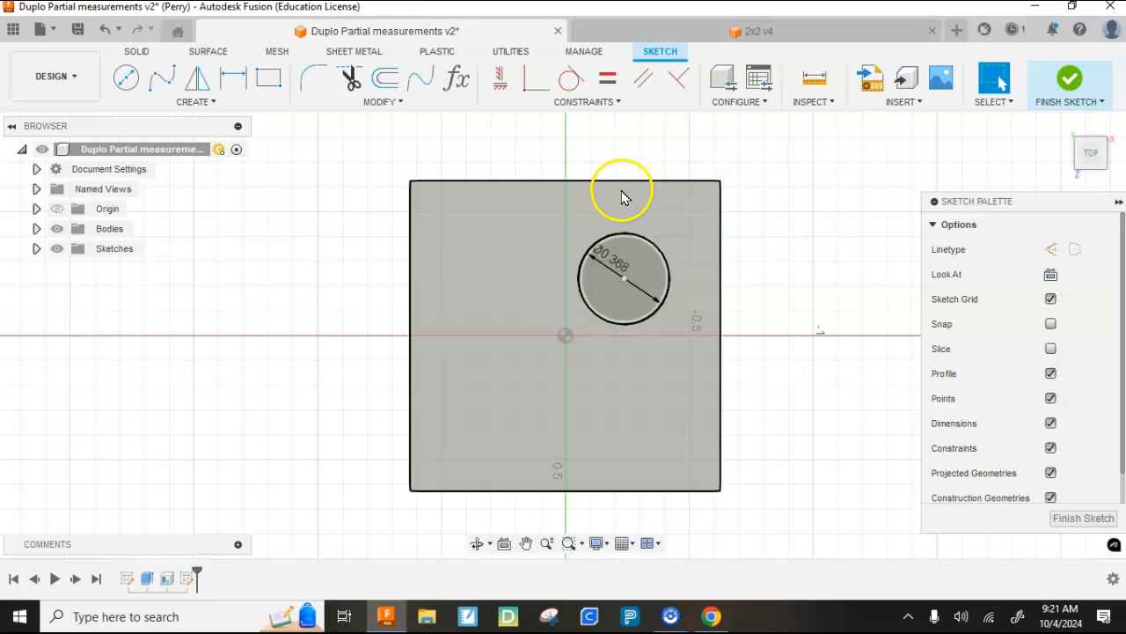
- Dimension the circle's center 0.309 in from the back edge of the block's top face
{"action": "left_click", "coordinate": [233, 77]}
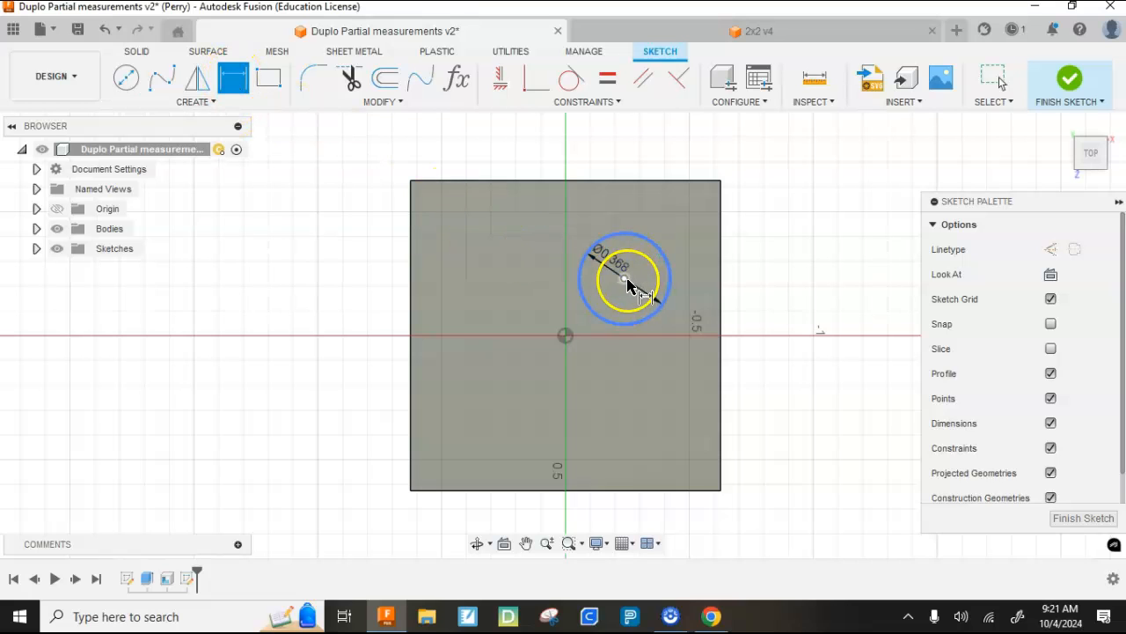
{"action": "left_click", "coordinate": [626, 280]}
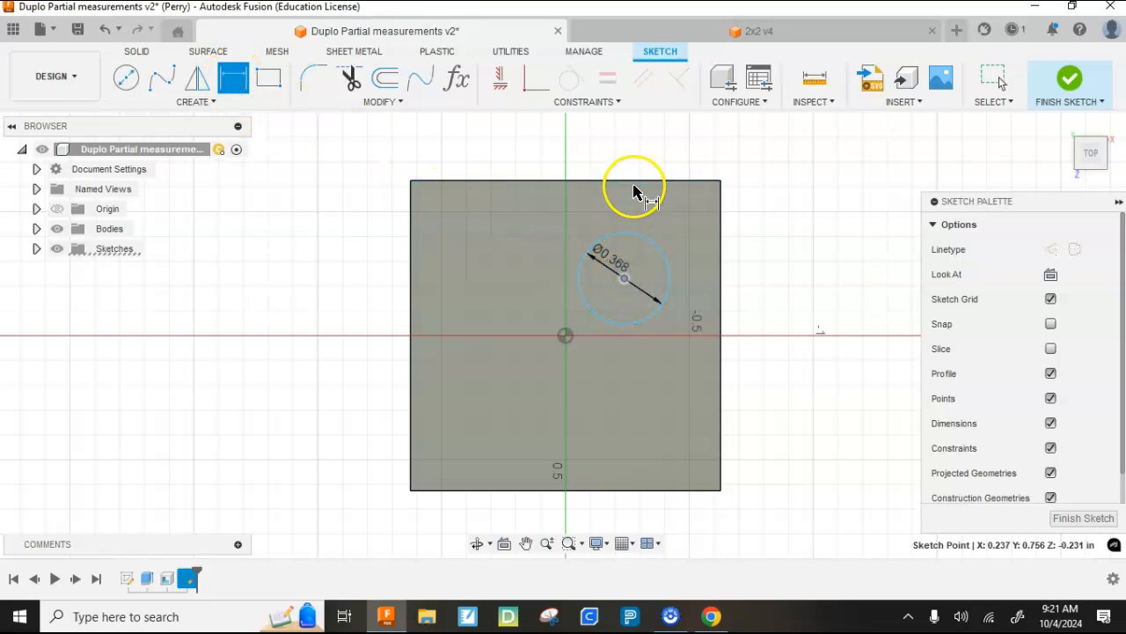
{"action": "left_click", "coordinate": [643, 182]}
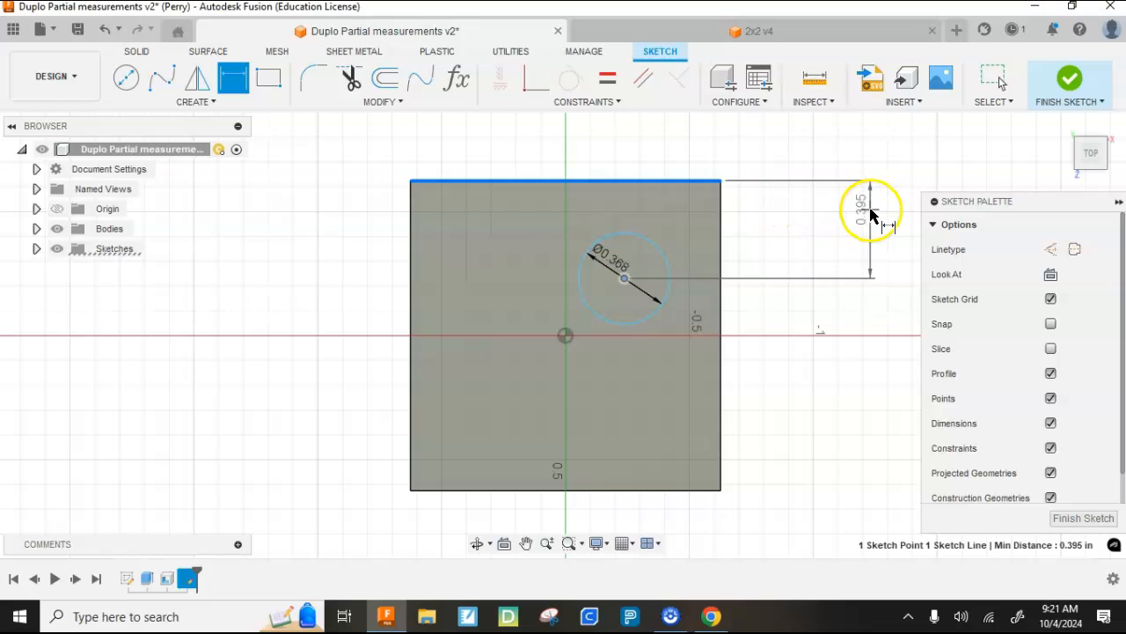
{"action": "left_click", "coordinate": [868, 214]}
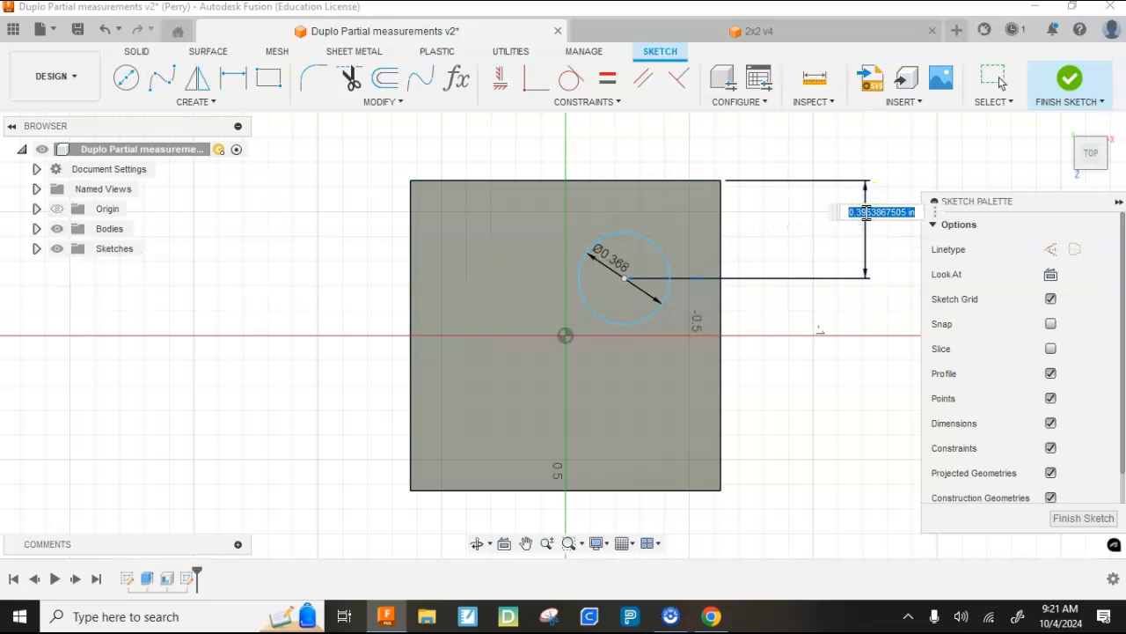
{"action": "type", "text": ".309"}
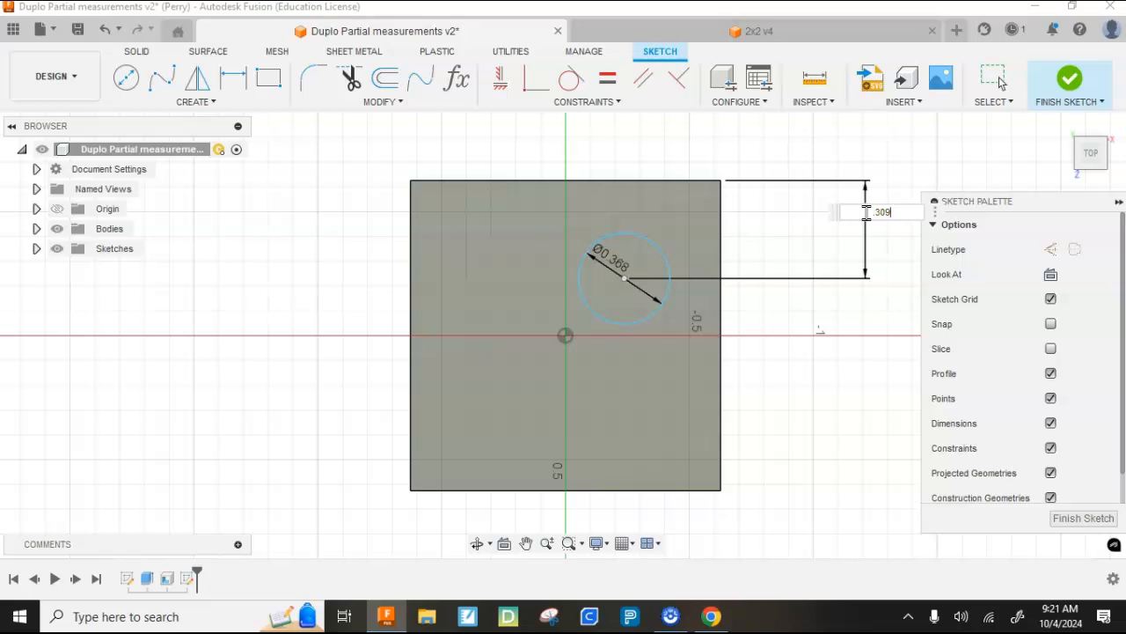
{"action": "key", "text": "Return"}
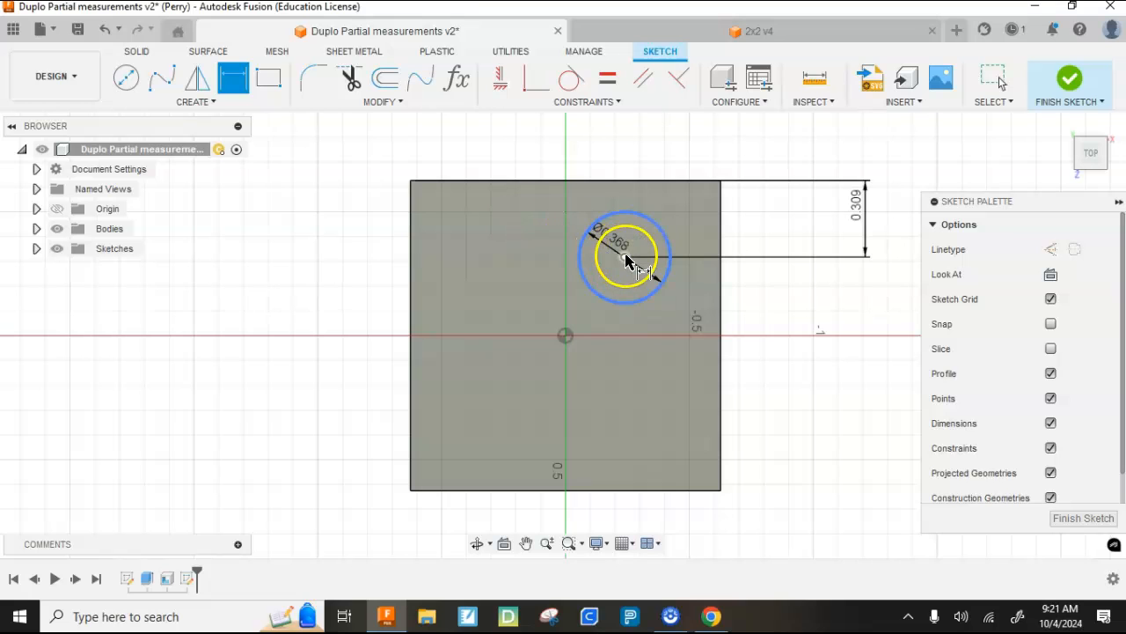
- Dimension the circle's center 0.309 in from the right edge of the top face and finish the sketch
{"action": "left_click", "coordinate": [625, 260]}
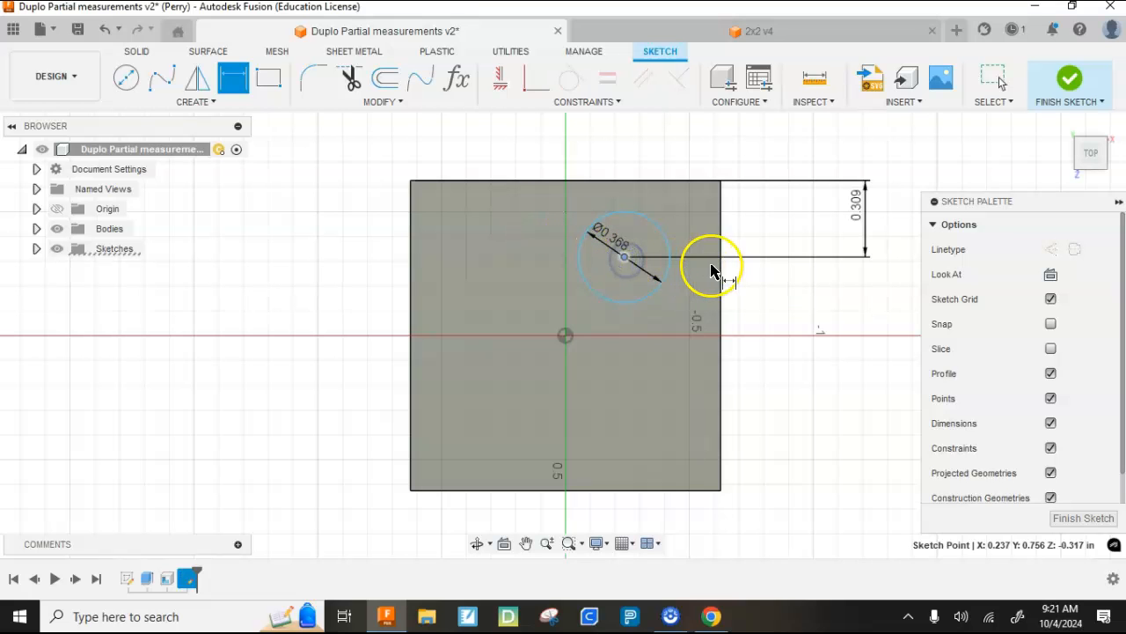
{"action": "left_click", "coordinate": [718, 268]}
{"action": "scroll", "coordinate": [717, 343], "scroll_direction": "down", "scroll_amount": 3}
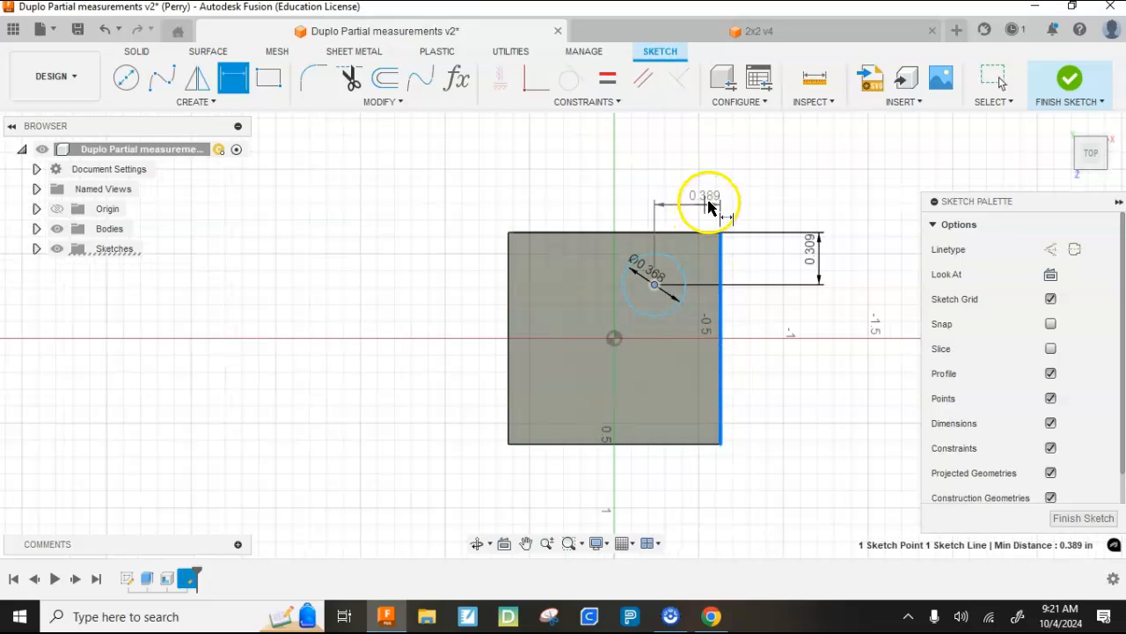
{"action": "left_click", "coordinate": [704, 178]}
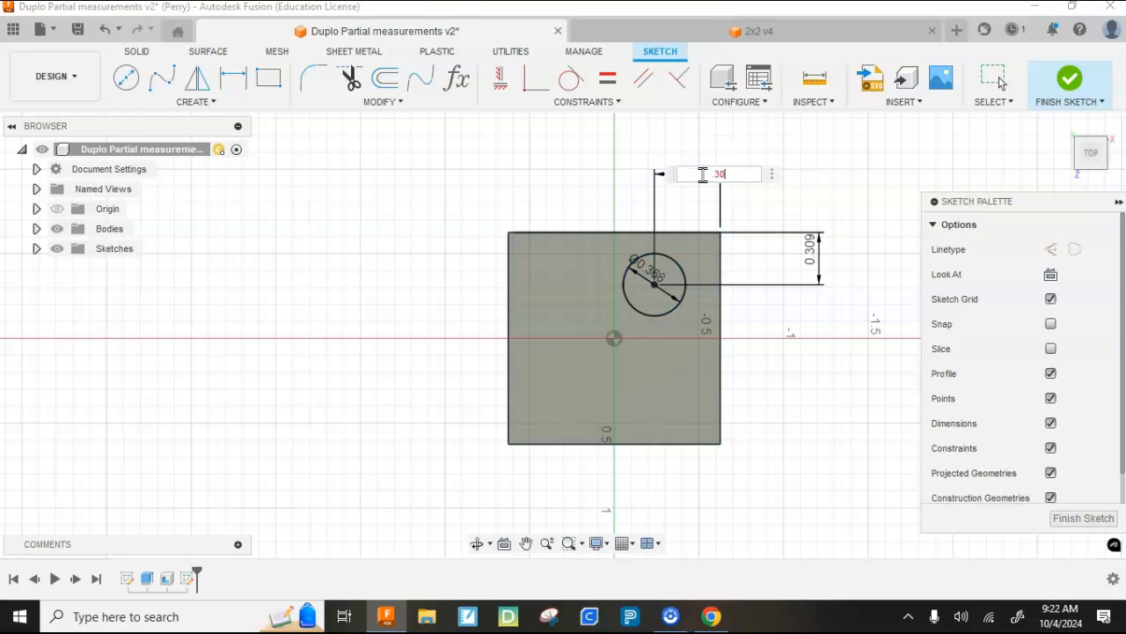
{"action": "type", "text": ".309"}
{"action": "key", "text": "Return"}
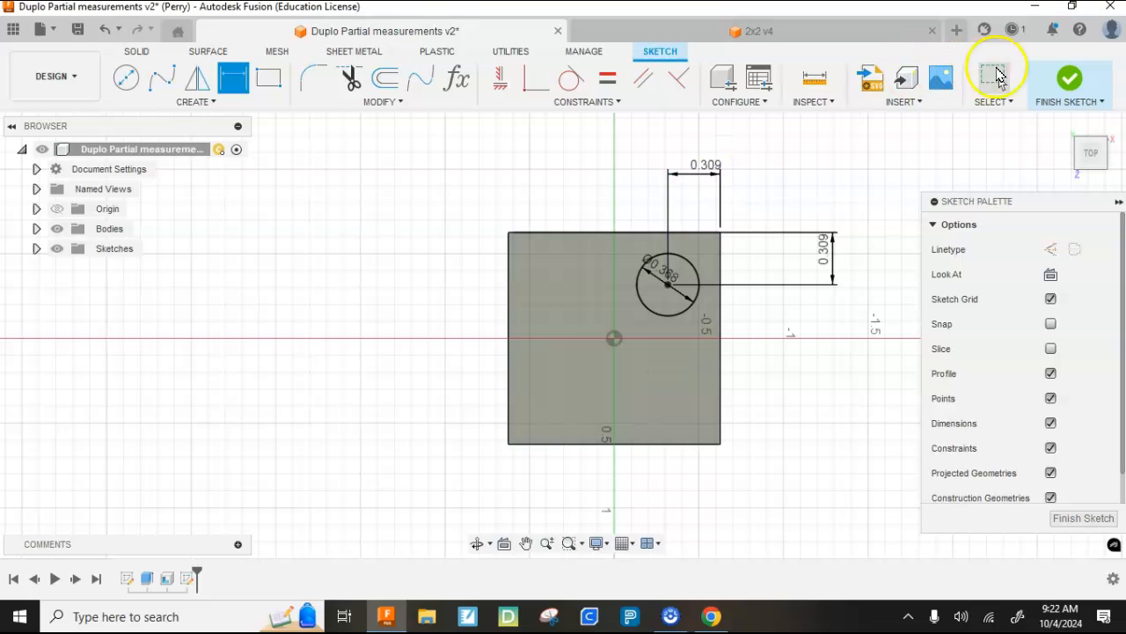
{"action": "left_click", "coordinate": [1070, 81]}
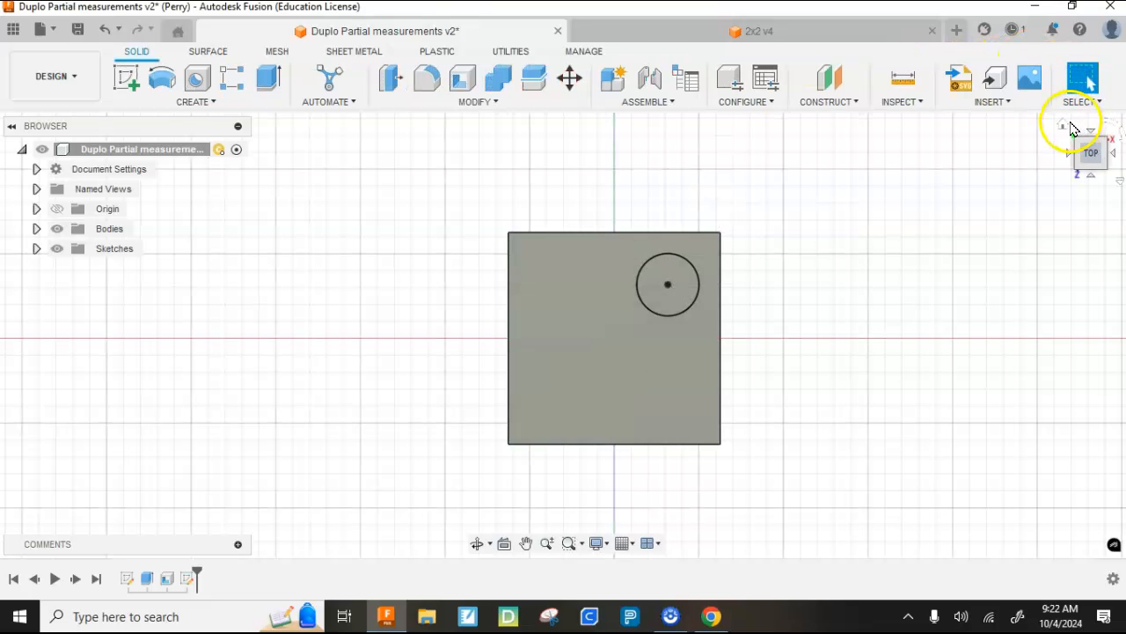
- Extrude the circle profile 0.20 in upward from the top face, joined to the block as a stud
{"action": "left_click", "coordinate": [1064, 126]}
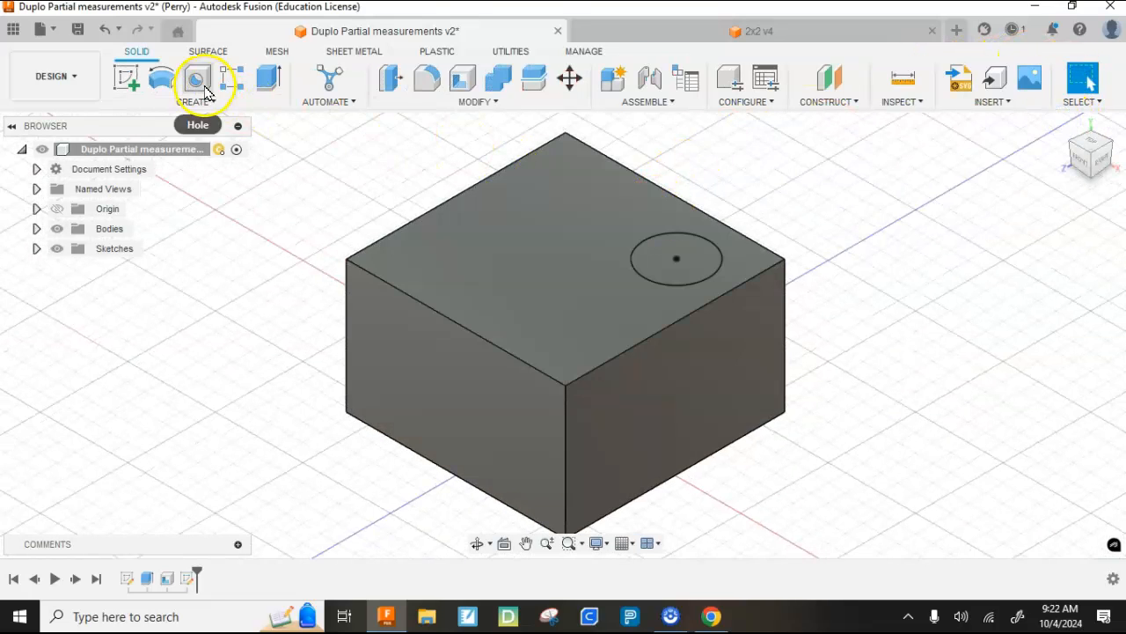
{"action": "left_click", "coordinate": [264, 82]}
{"action": "left_click", "coordinate": [670, 257]}
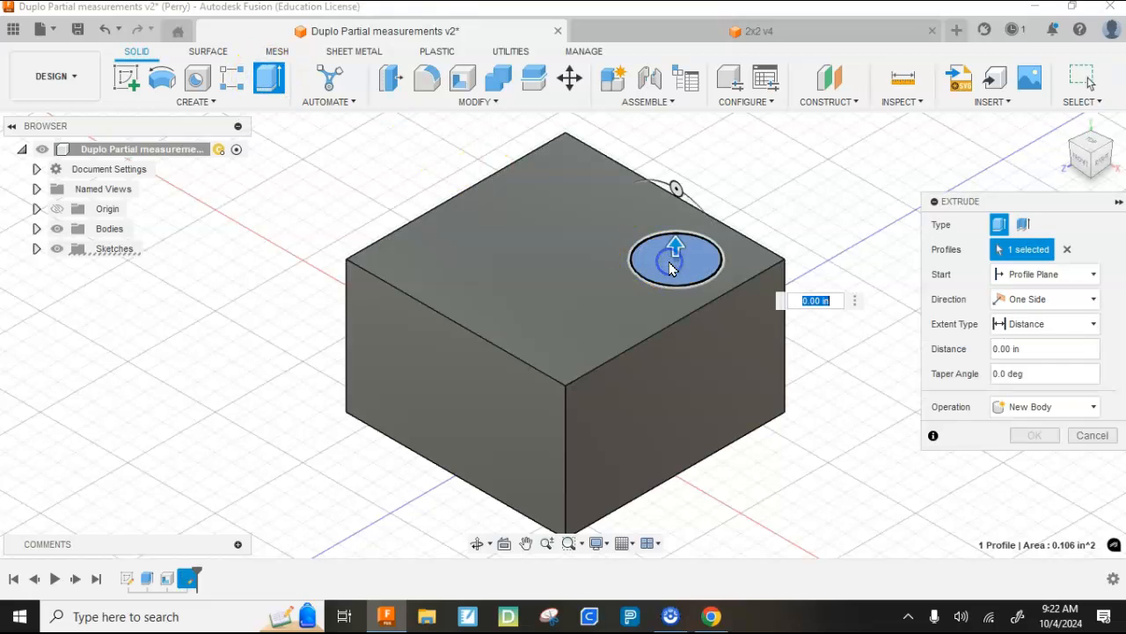
{"action": "left_click_drag", "start_coordinate": [674, 244], "coordinate": [675, 216]}
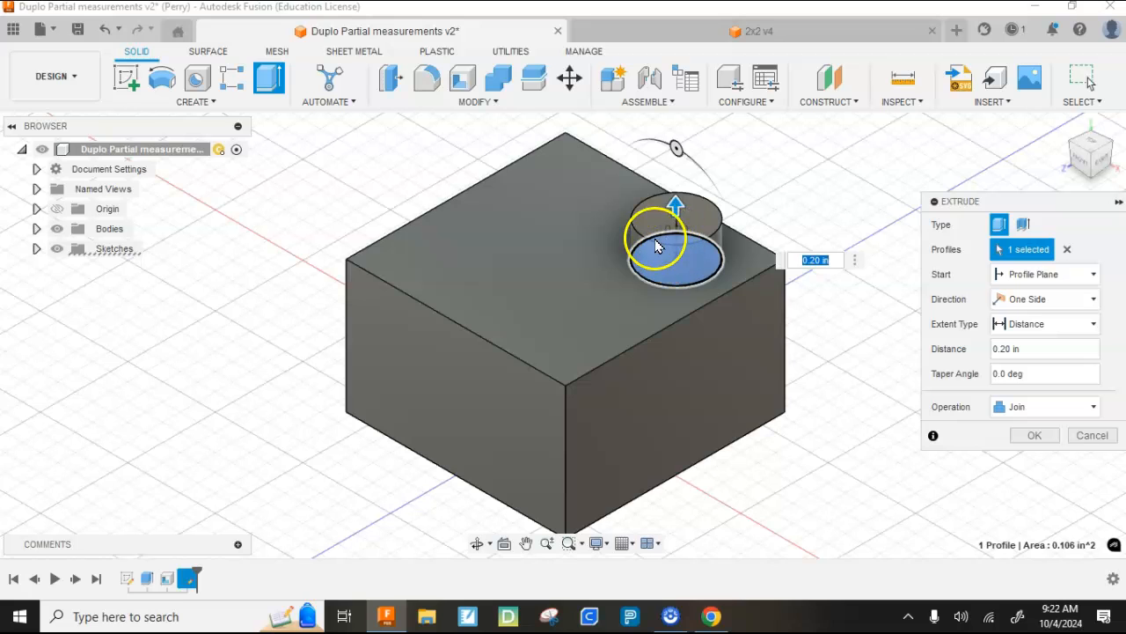
{"action": "left_click", "coordinate": [1039, 435]}
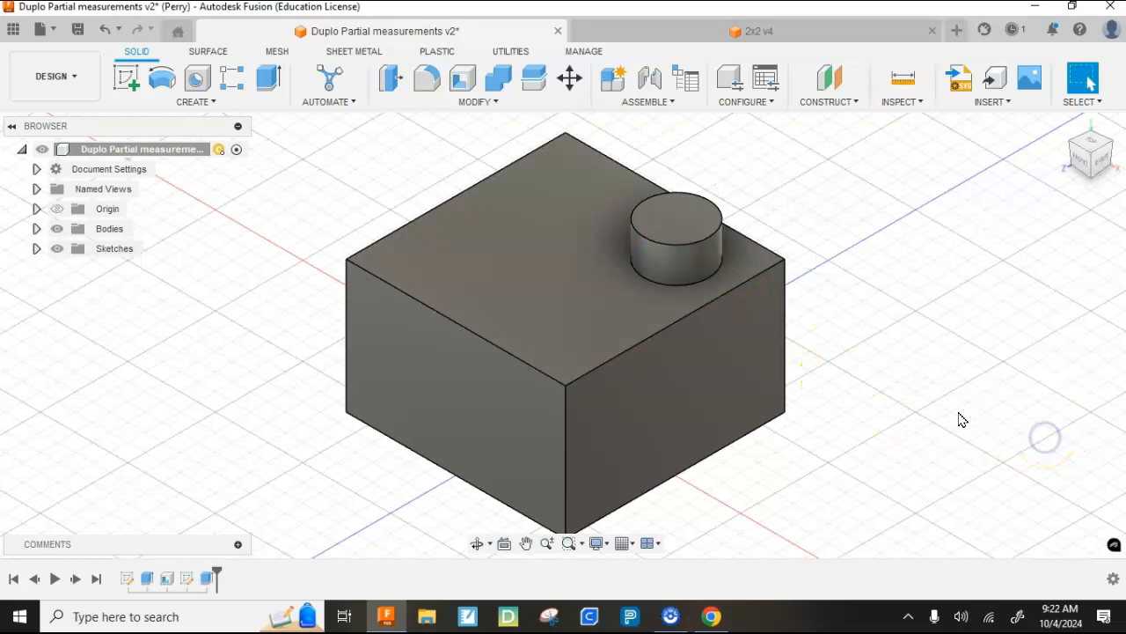
- Chamfer the stud's top circular edge with an equal distance of 0.05 in
{"action": "scroll", "coordinate": [681, 253], "scroll_direction": "up", "scroll_amount": 3}
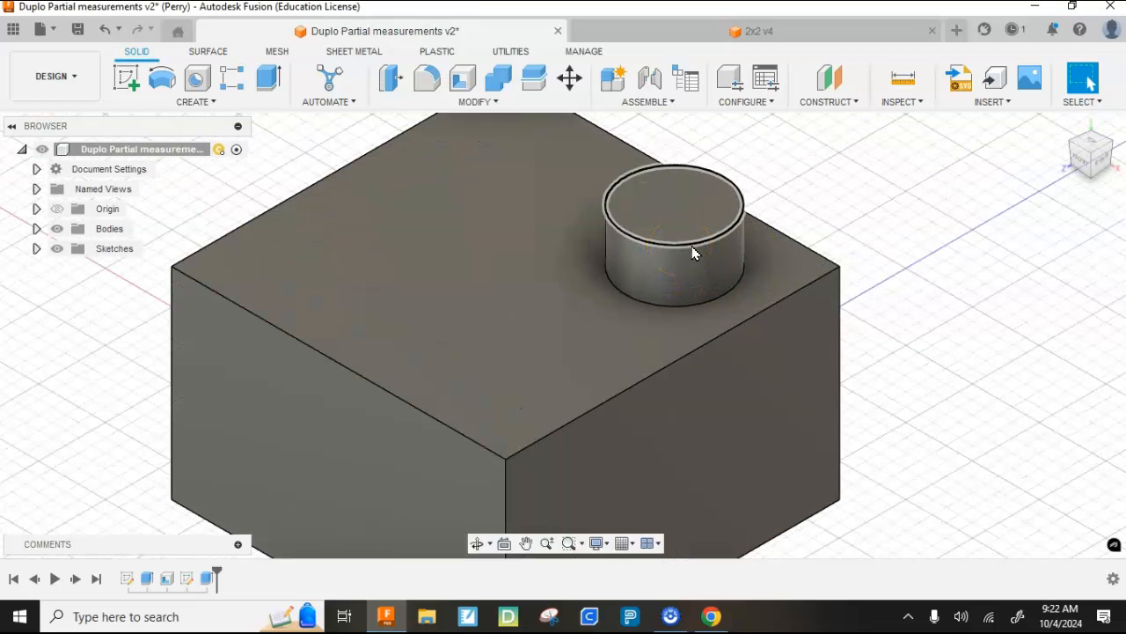
{"action": "left_click", "coordinate": [697, 246]}
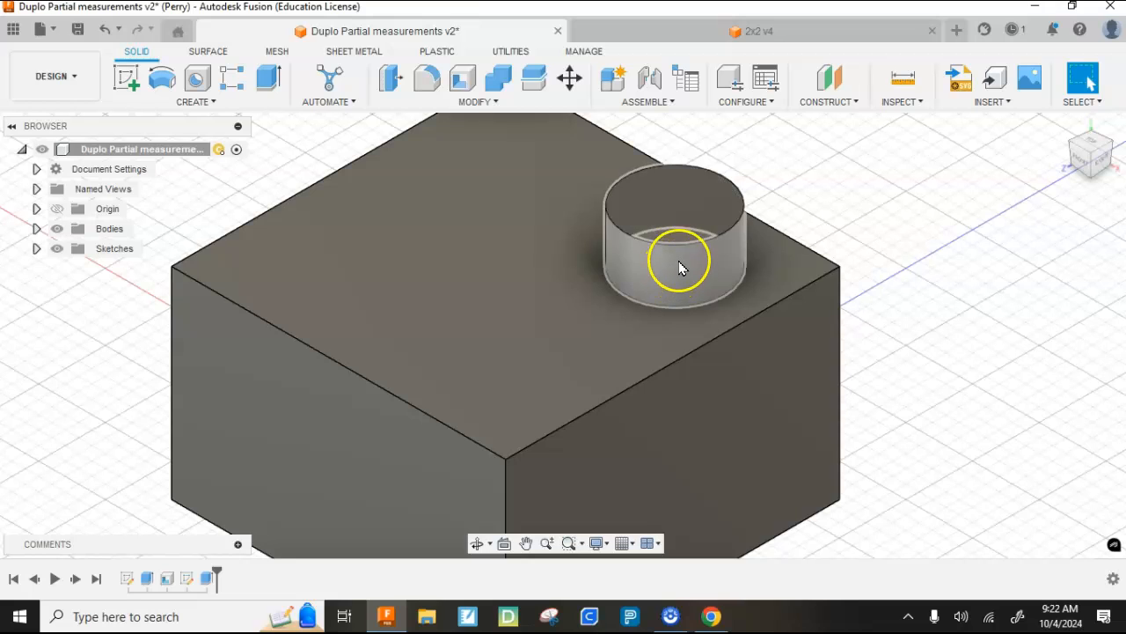
{"action": "right_click", "coordinate": [685, 251]}
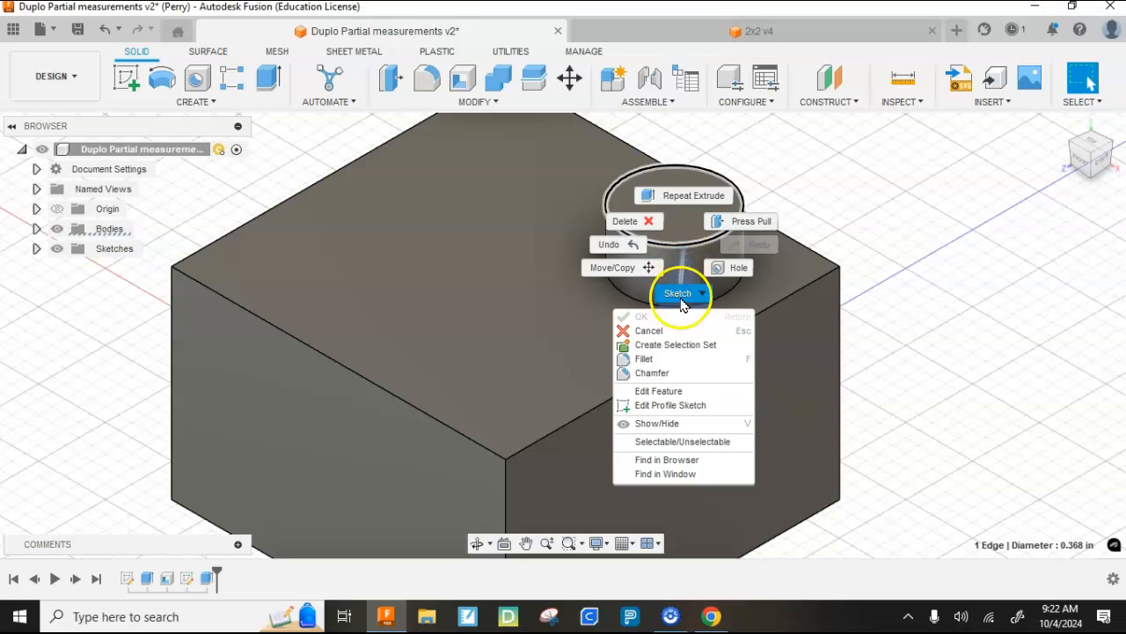
{"action": "left_click", "coordinate": [648, 373]}
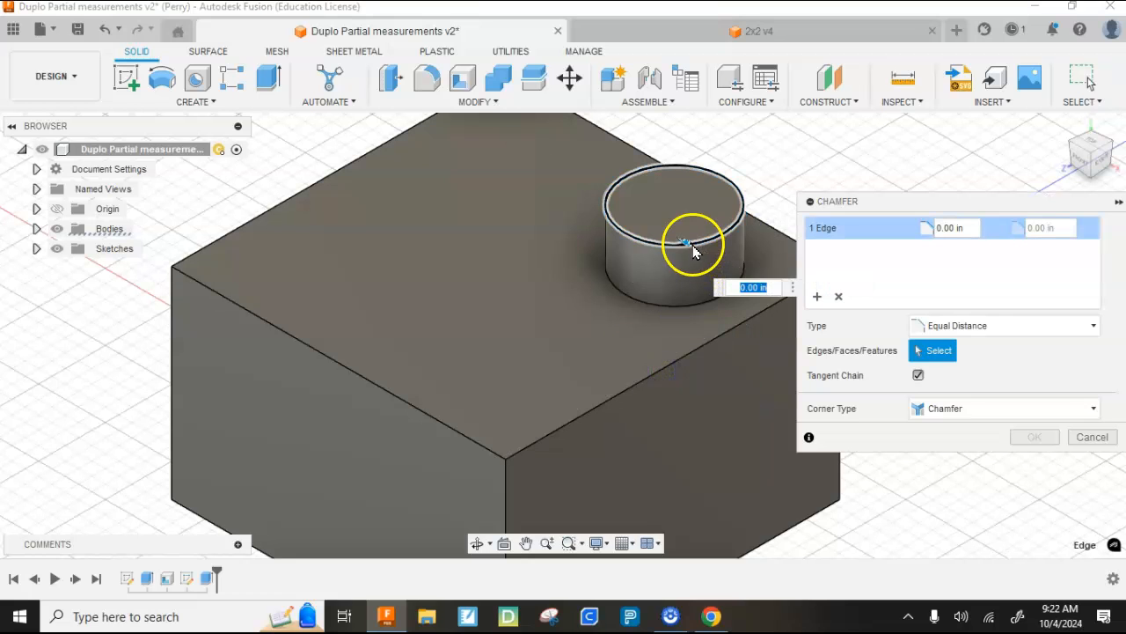
{"action": "left_click_drag", "start_coordinate": [684, 240], "coordinate": [684, 245]}
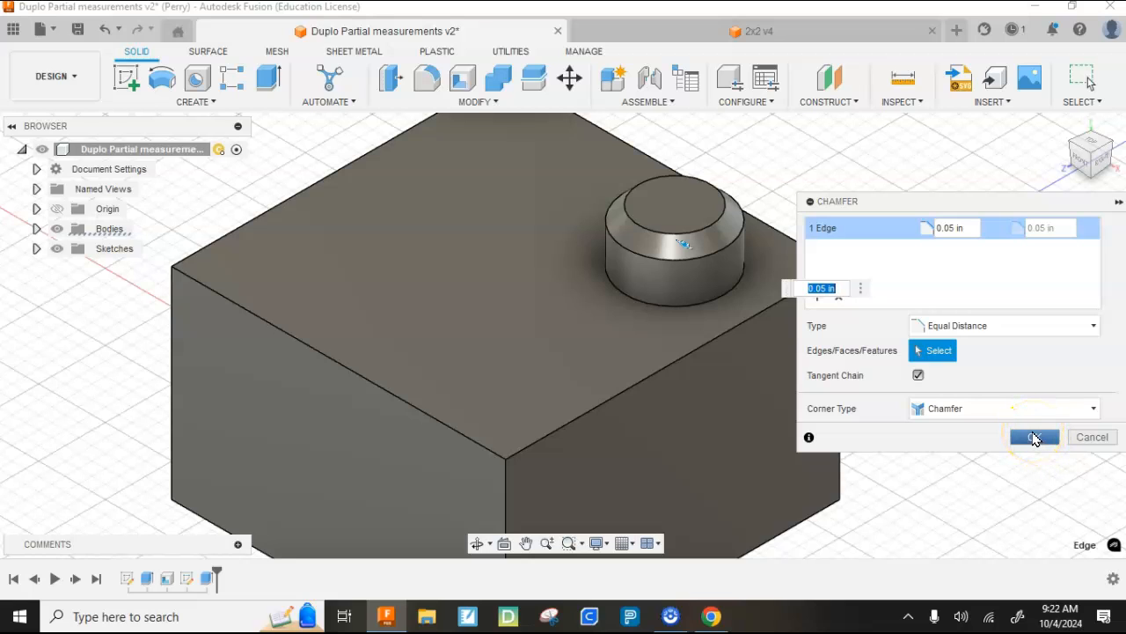
{"action": "left_click", "coordinate": [1034, 437]}
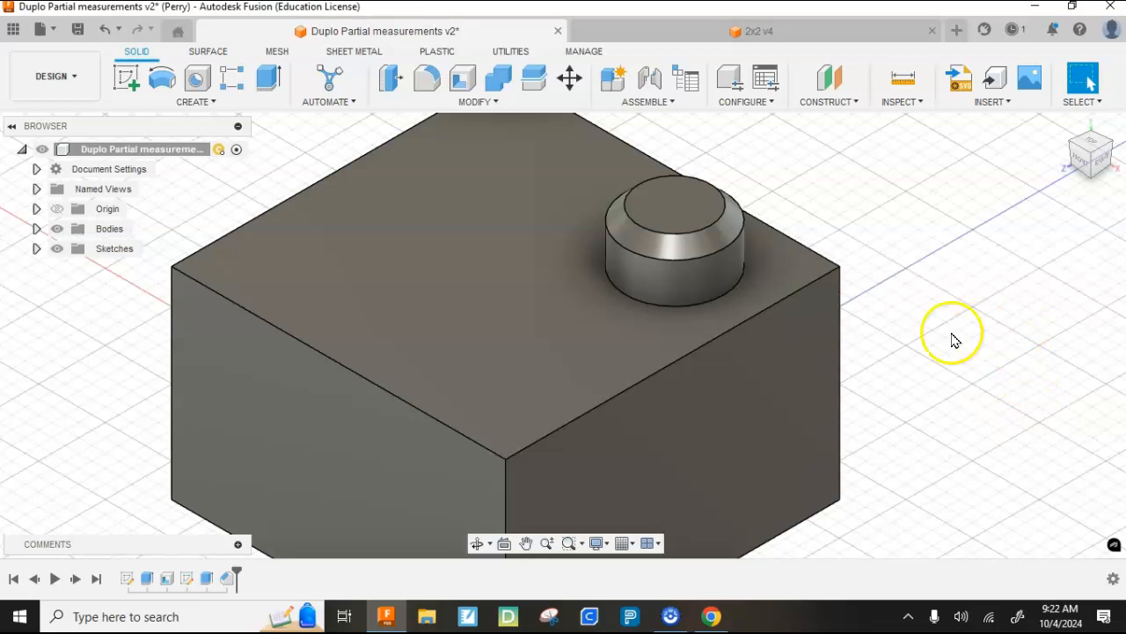
- Create a full circular pattern of the stud's extrude and chamfer features around the vertical origin axis with a quantity of 4
{"action": "scroll", "coordinate": [898, 298], "scroll_direction": "down", "scroll_amount": 1}
{"action": "scroll", "coordinate": [898, 297], "scroll_direction": "down", "scroll_amount": 1}
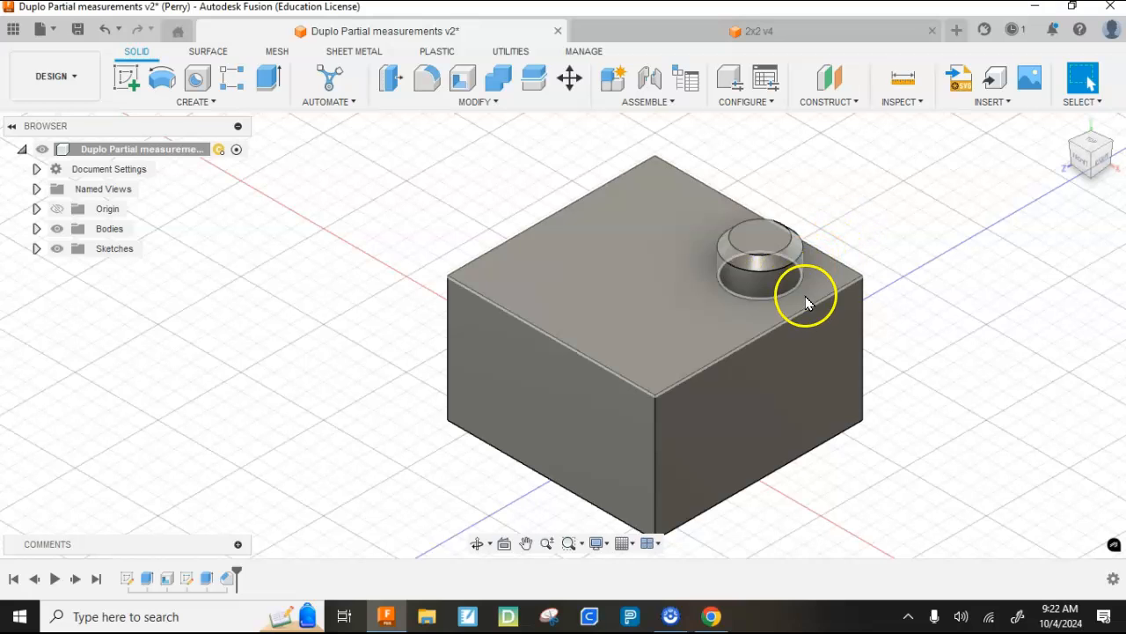
{"action": "left_click", "coordinate": [180, 103]}
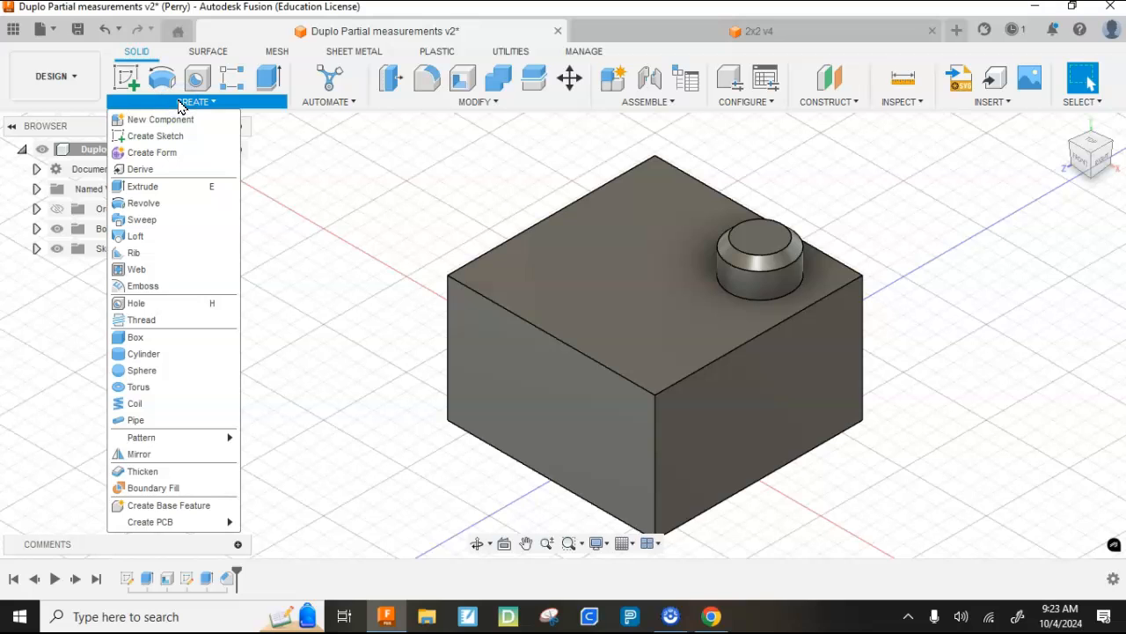
{"action": "mouse_move", "coordinate": [148, 440]}
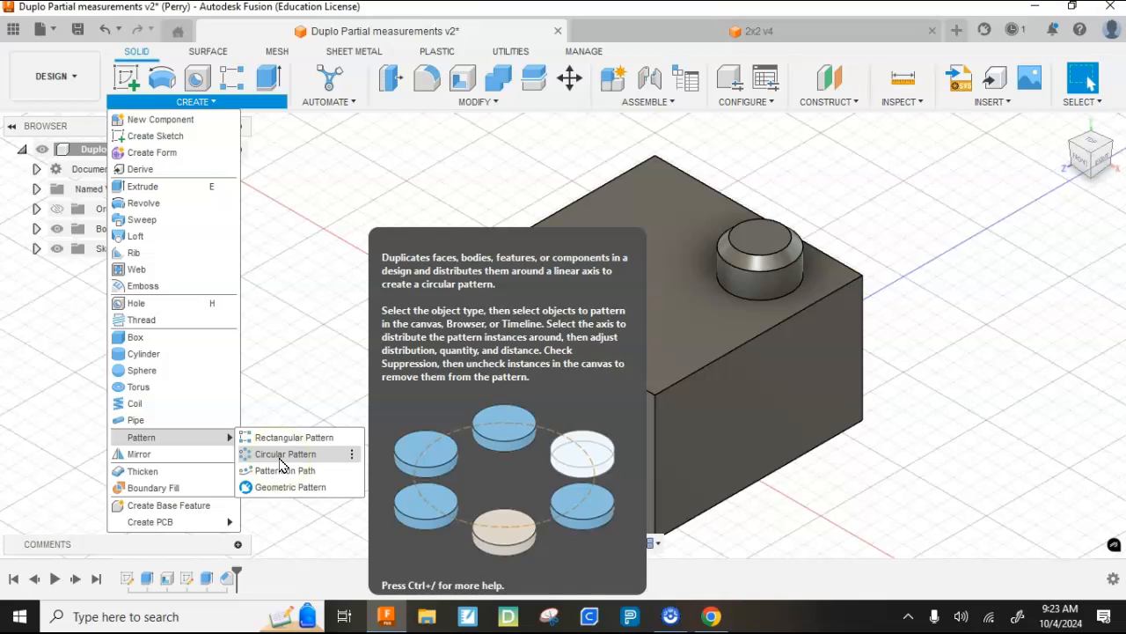
{"action": "left_click", "coordinate": [279, 458]}
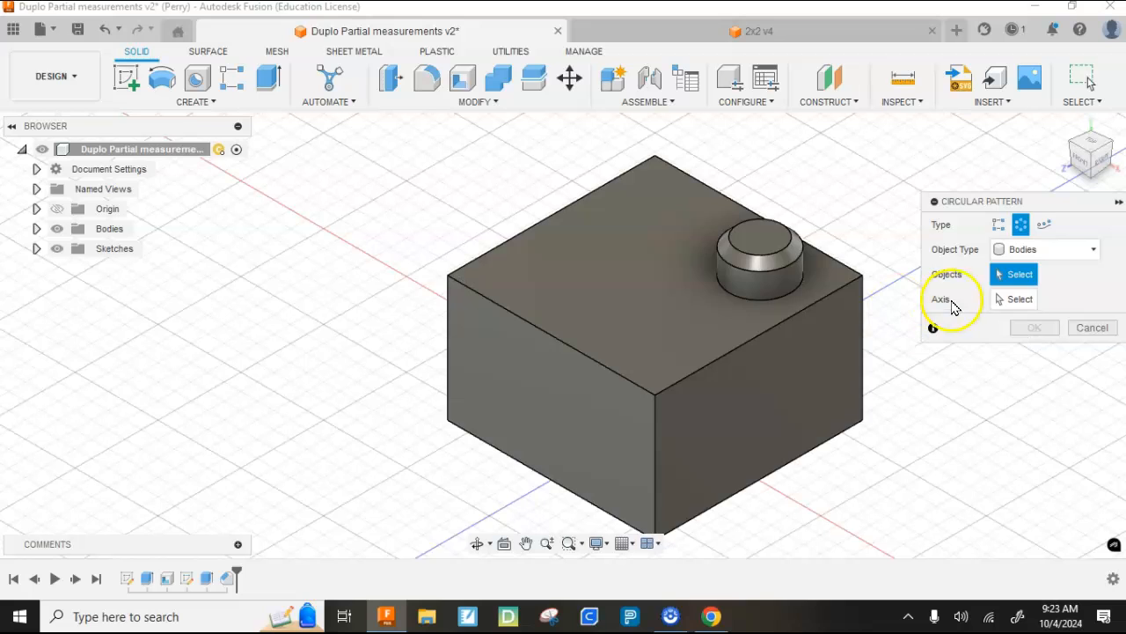
{"action": "left_click", "coordinate": [1049, 249]}
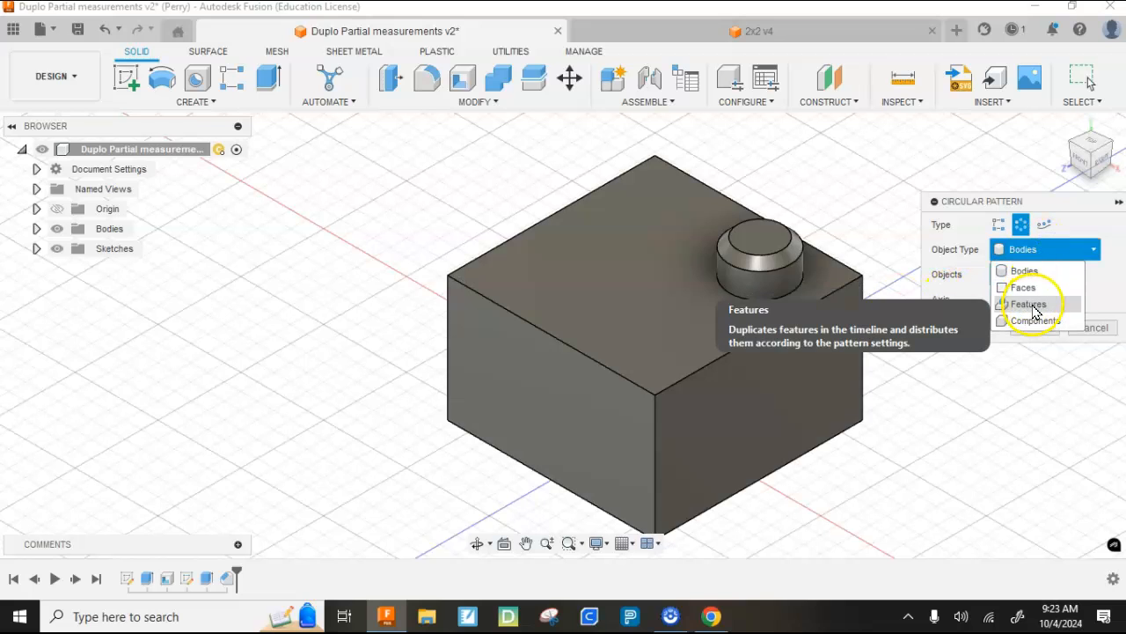
{"action": "left_click", "coordinate": [1034, 304]}
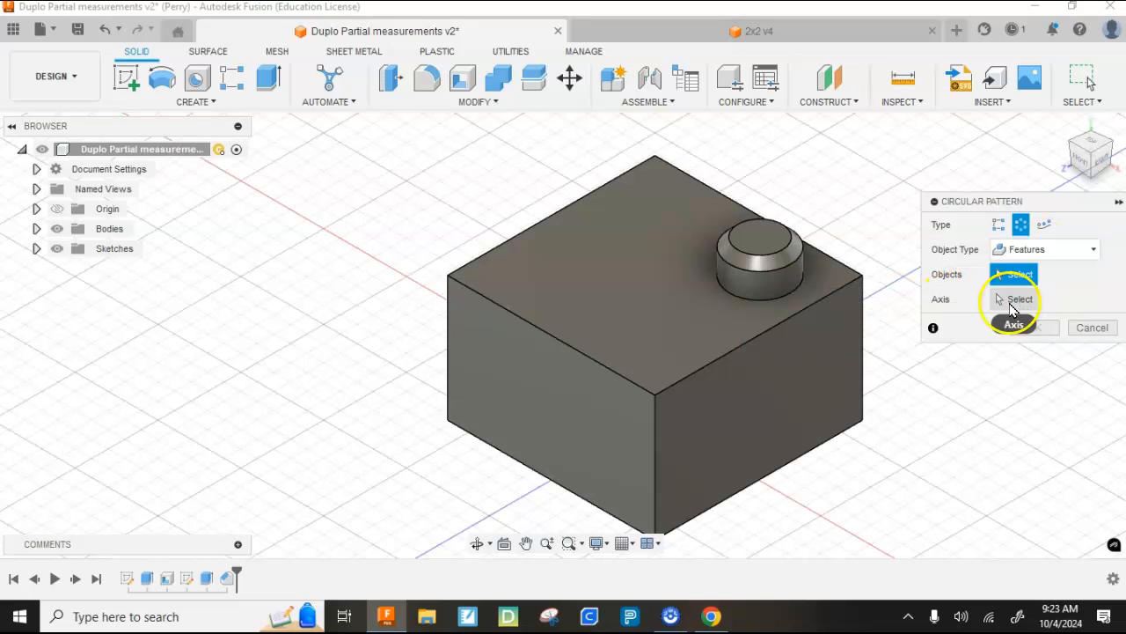
{"action": "left_click", "coordinate": [743, 288]}
{"action": "left_click", "coordinate": [749, 255]}
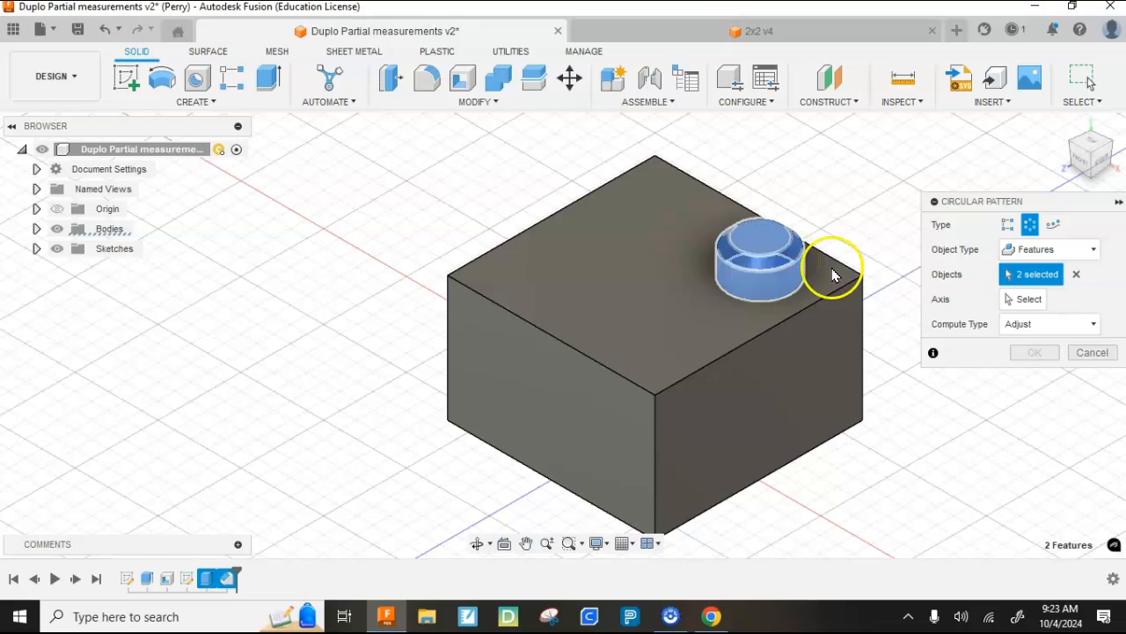
{"action": "left_click", "coordinate": [1034, 301]}
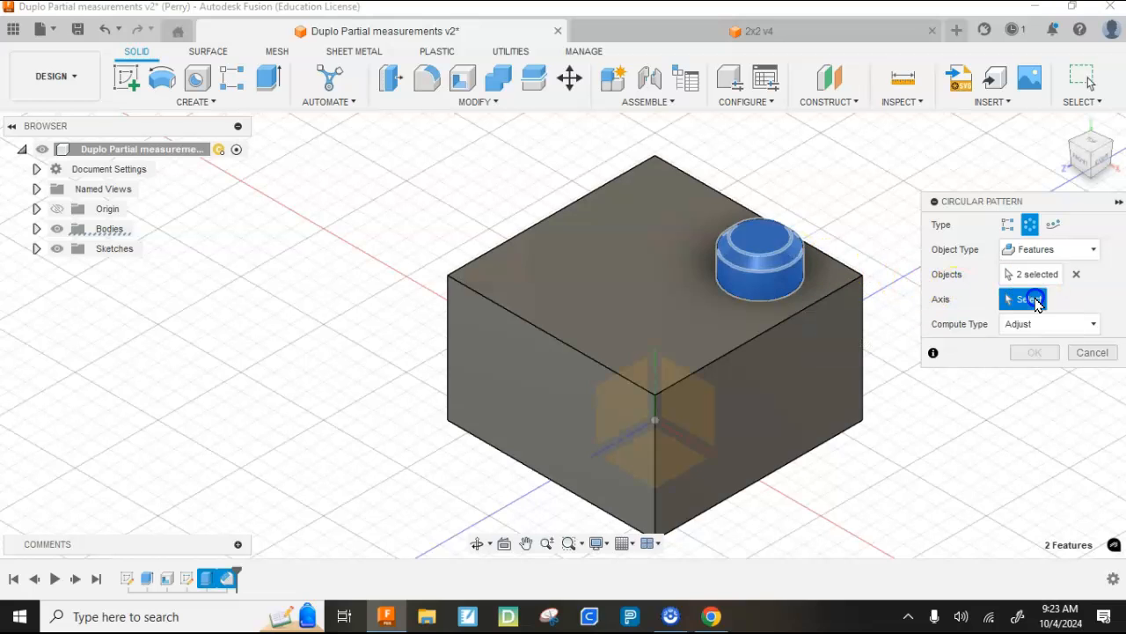
{"action": "left_click", "coordinate": [655, 350]}
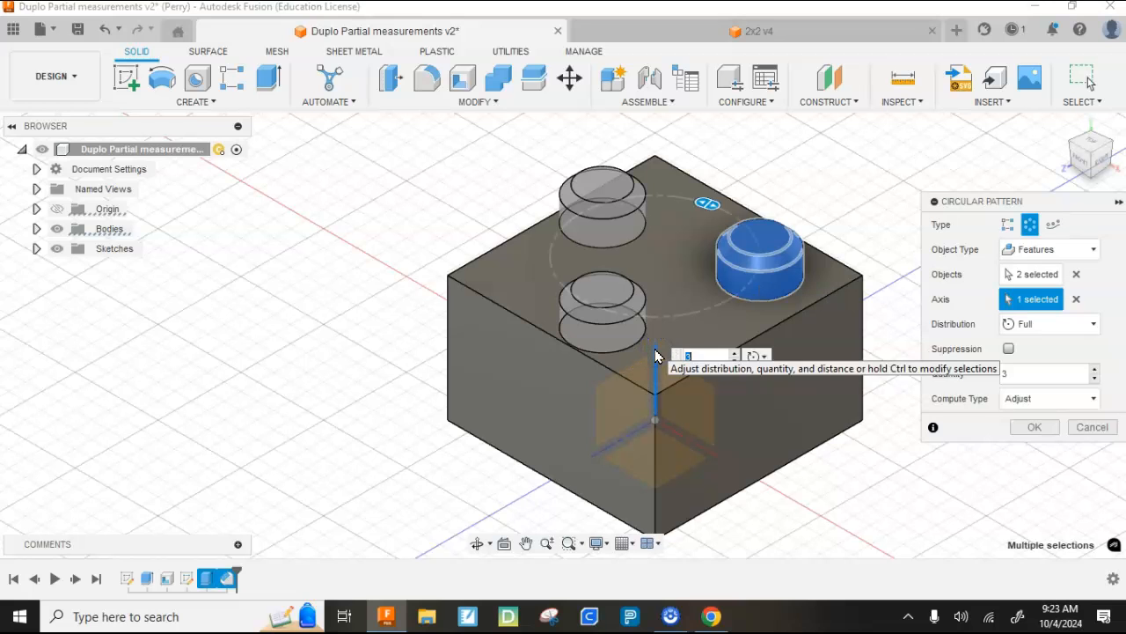
{"action": "left_click", "coordinate": [1097, 370]}
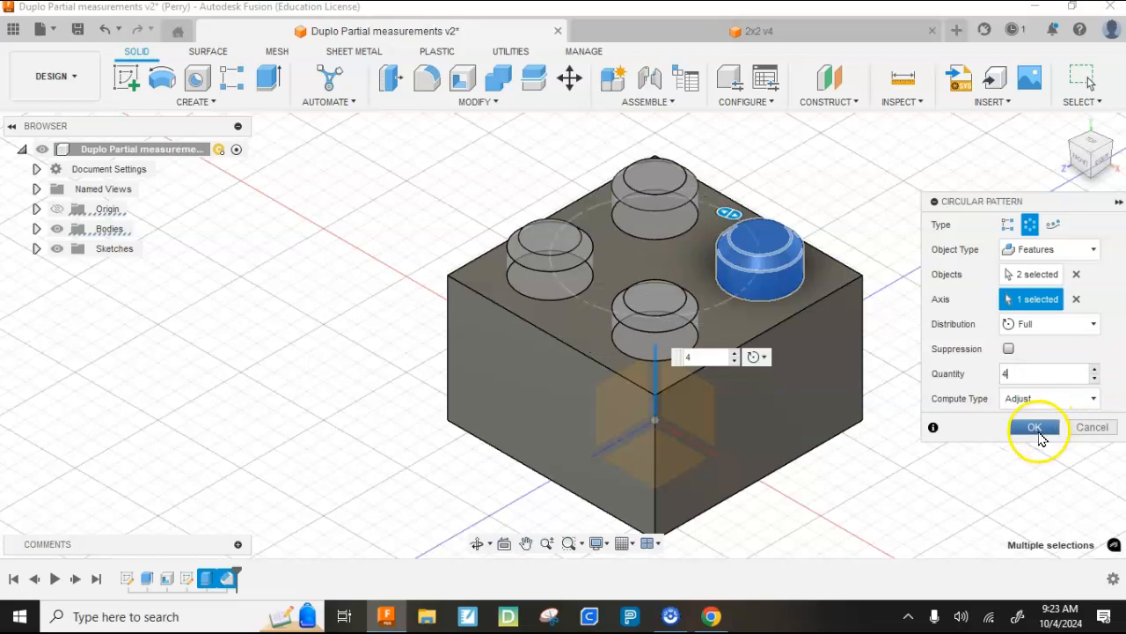
{"action": "left_click", "coordinate": [1035, 428]}
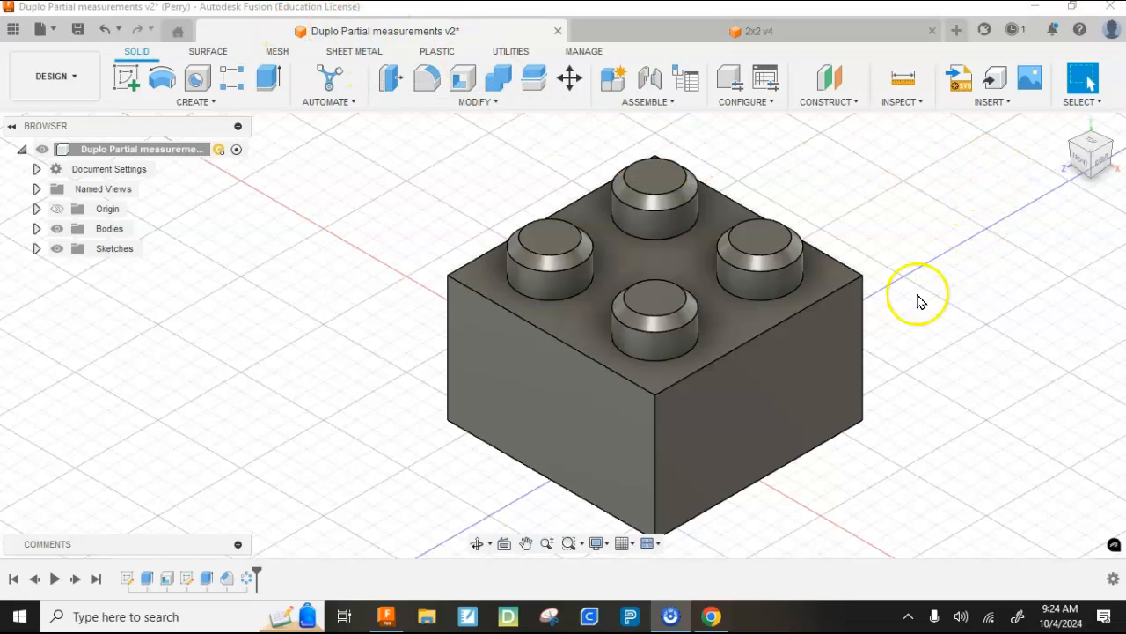
- Check the lengths of the block's bottom edges and front vertical edge, and the diameter of the front stud's base
{"action": "left_click", "coordinate": [564, 489]}
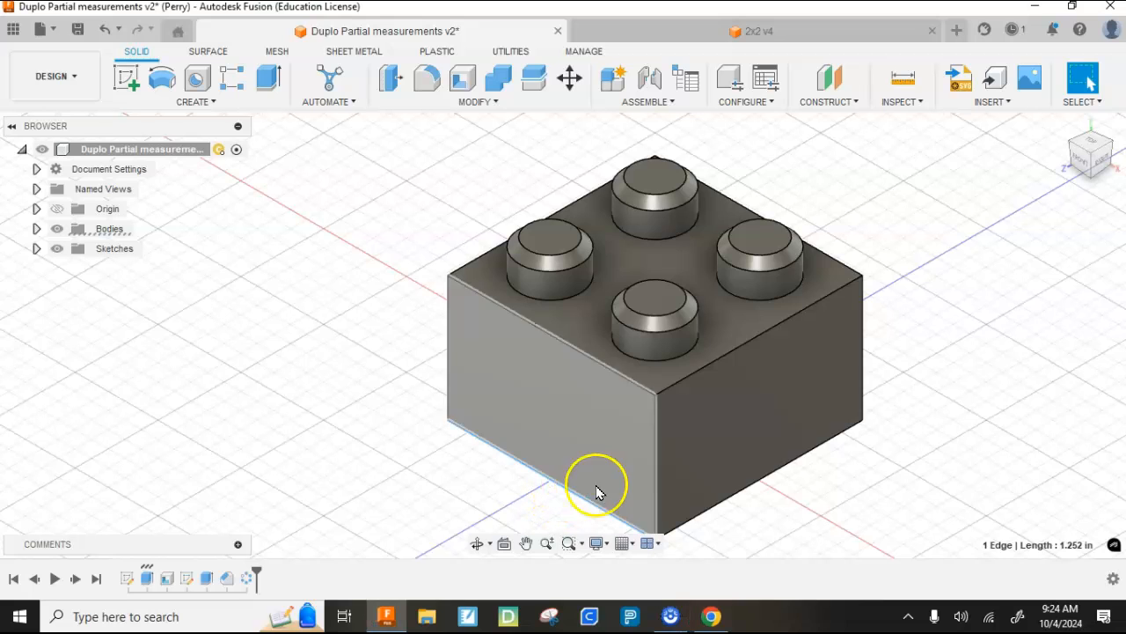
{"action": "left_click", "coordinate": [747, 494]}
{"action": "left_click", "coordinate": [655, 475]}
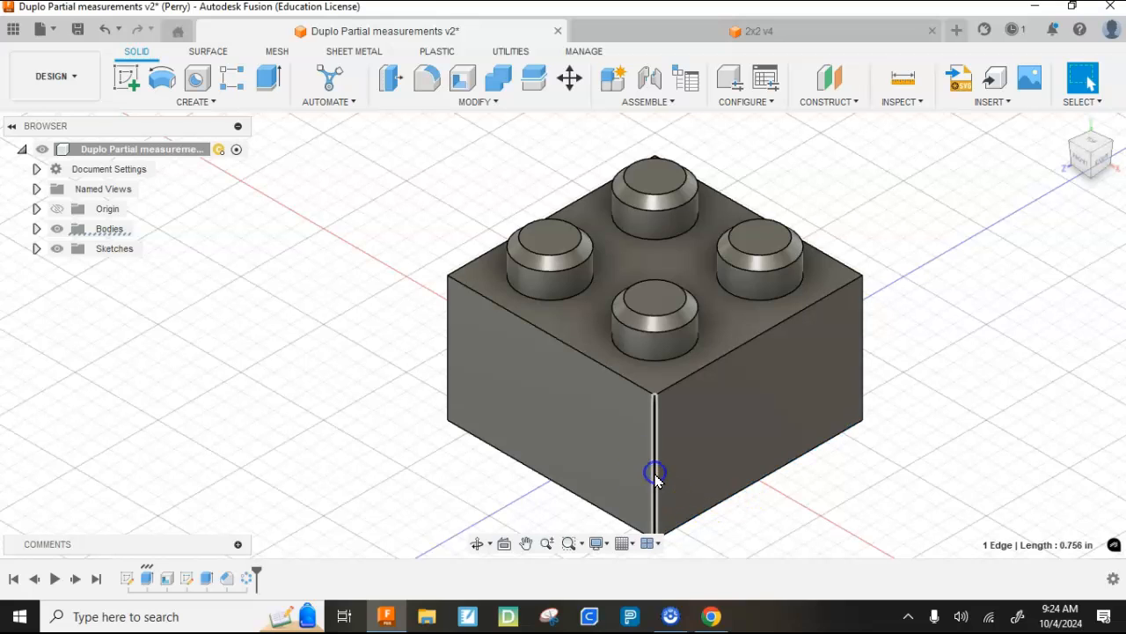
{"action": "left_click", "coordinate": [672, 360]}
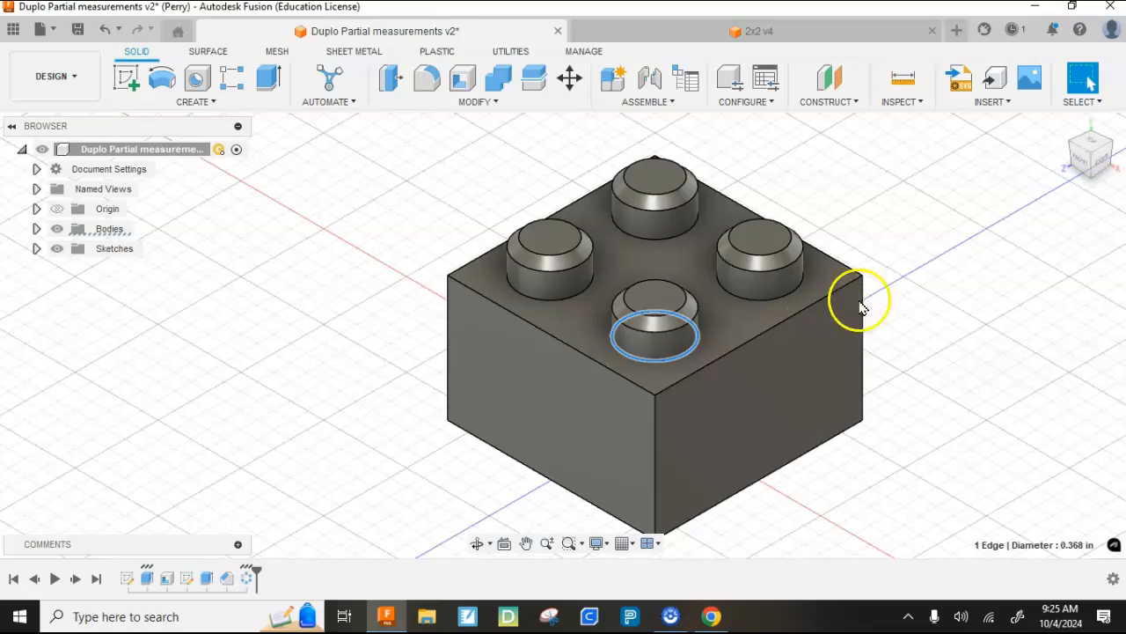
- Start a sketch on the inner ceiling face of the brick's hollow underside
{"action": "left_click_drag", "start_coordinate": [1093, 171], "coordinate": [1000, 206]}
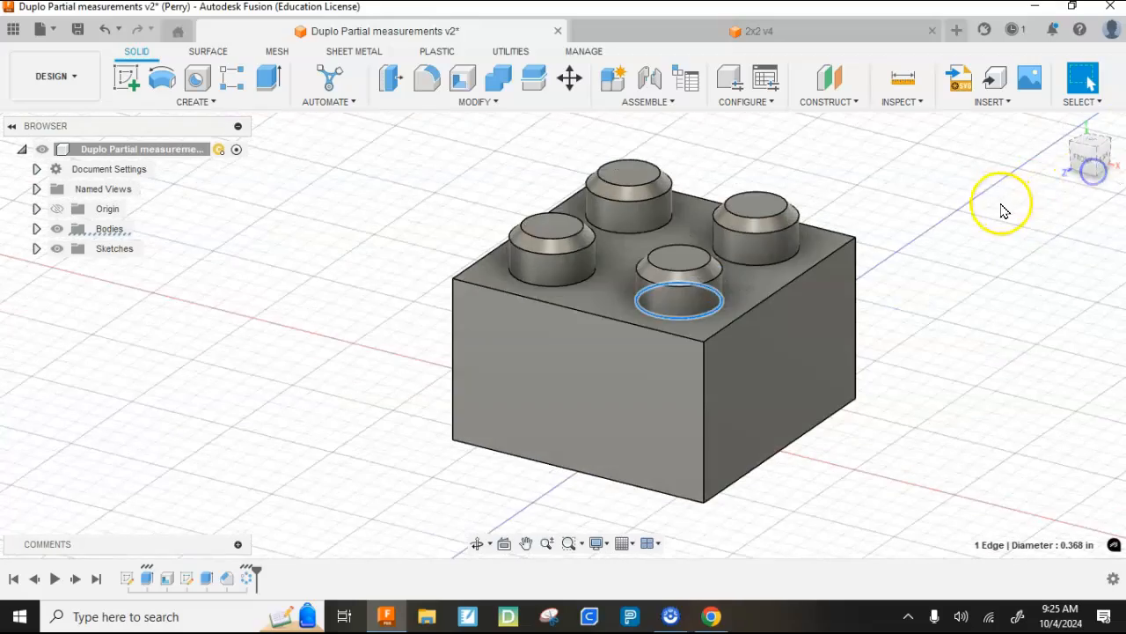
{"action": "left_click", "coordinate": [1073, 169]}
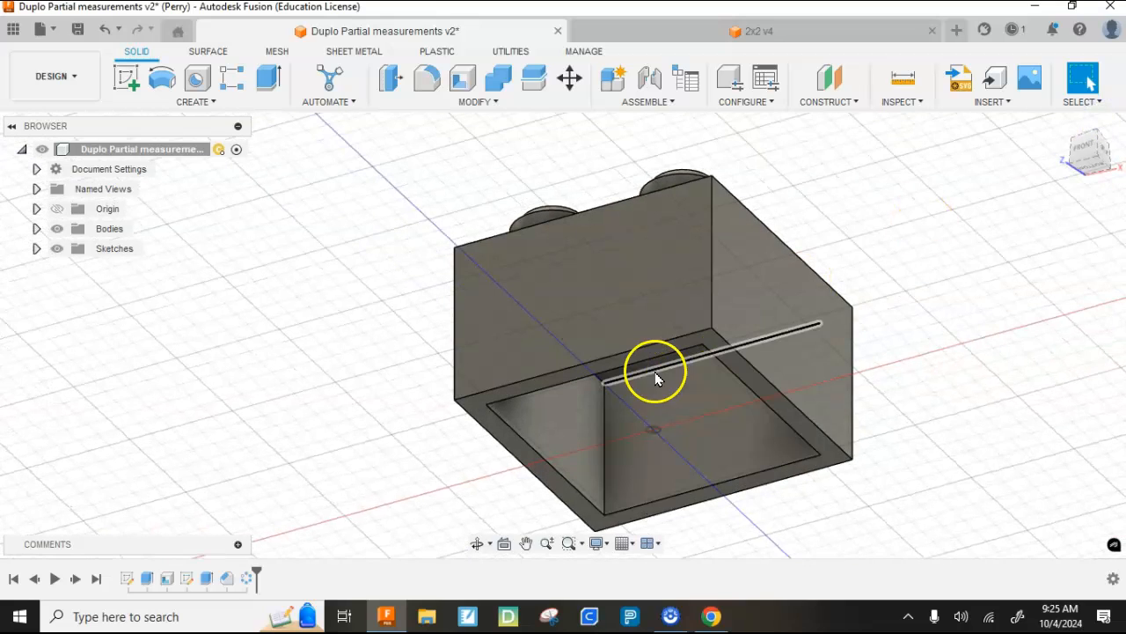
{"action": "left_click", "coordinate": [1093, 161]}
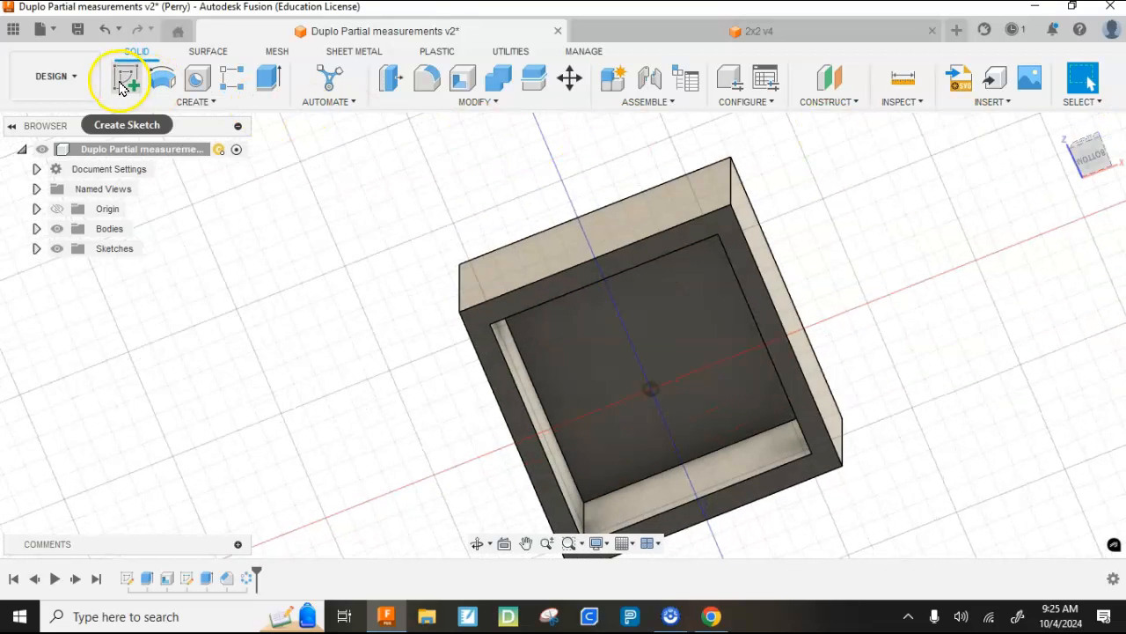
{"action": "left_click", "coordinate": [122, 85]}
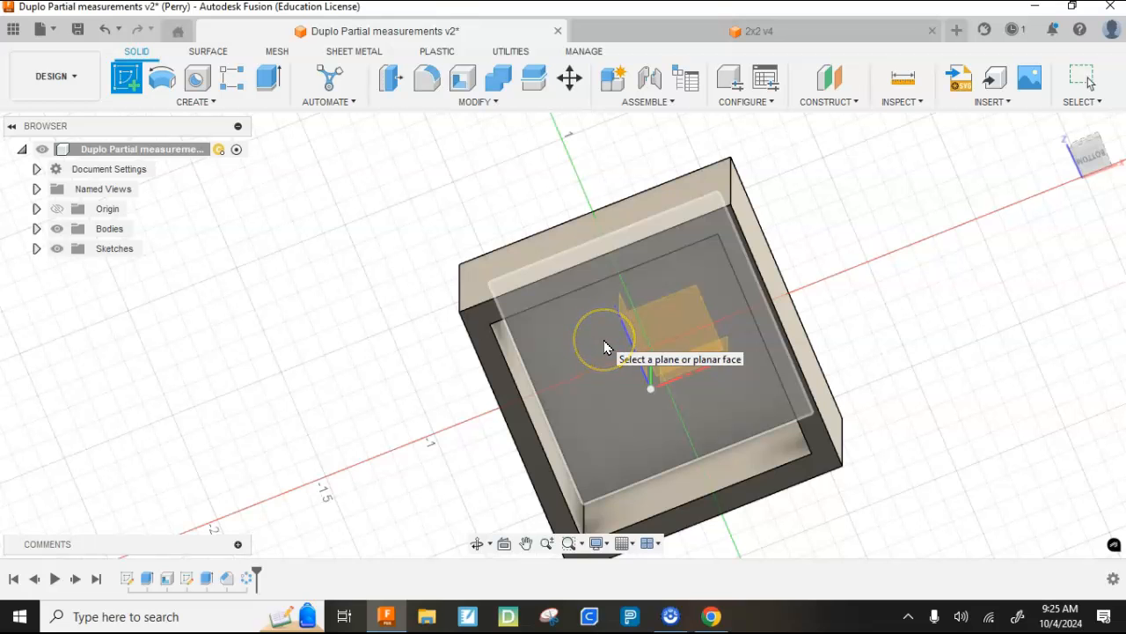
{"action": "left_click", "coordinate": [600, 331]}
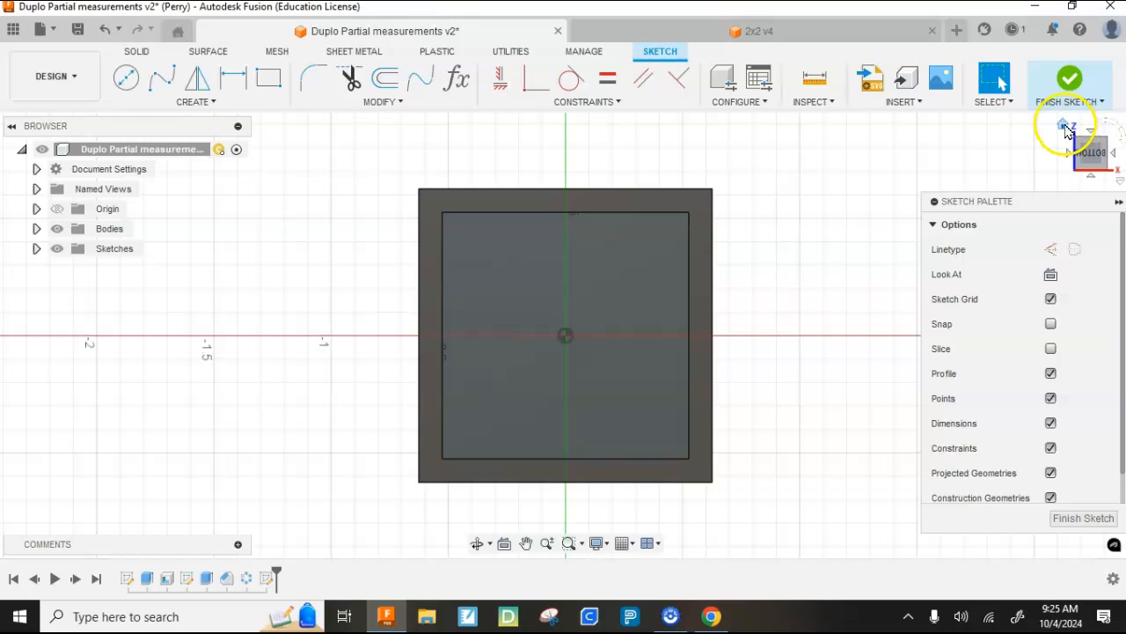
- Project the front stud's cylindrical face into the sketch as a reference circle
{"action": "mouse_move", "coordinate": [1062, 134]}
{"action": "left_click", "coordinate": [1063, 128]}
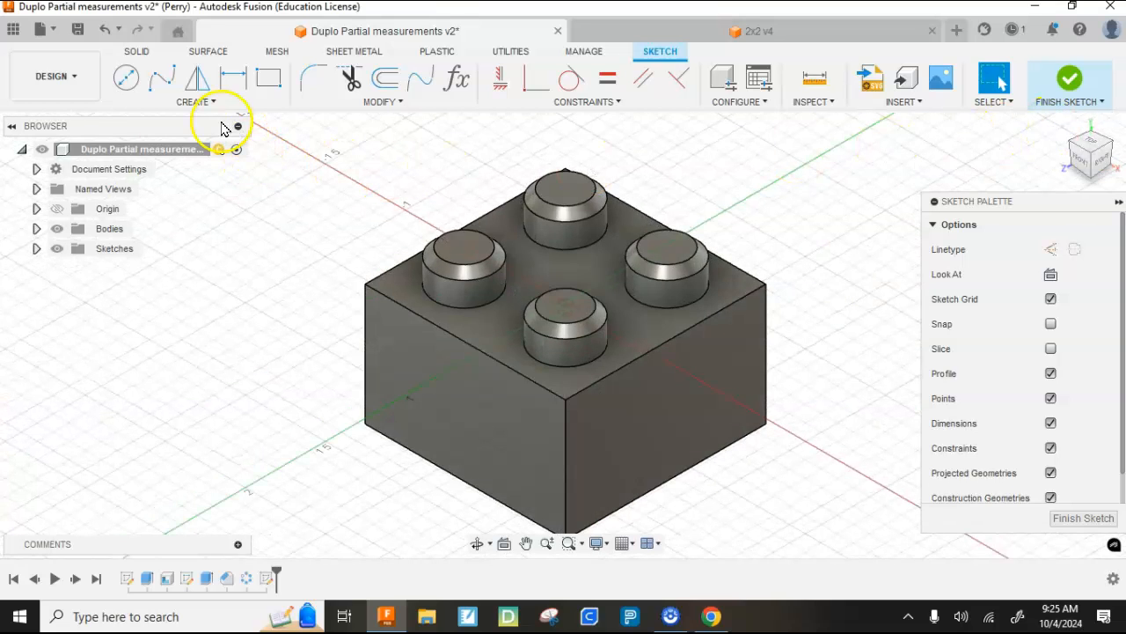
{"action": "left_click", "coordinate": [187, 104]}
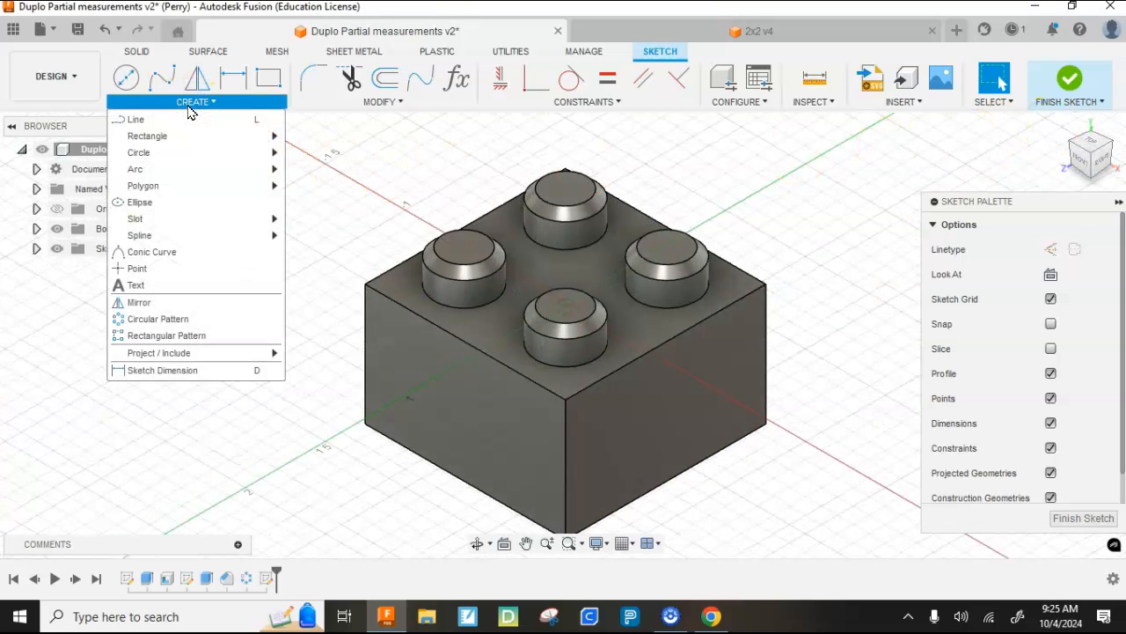
{"action": "mouse_move", "coordinate": [211, 353]}
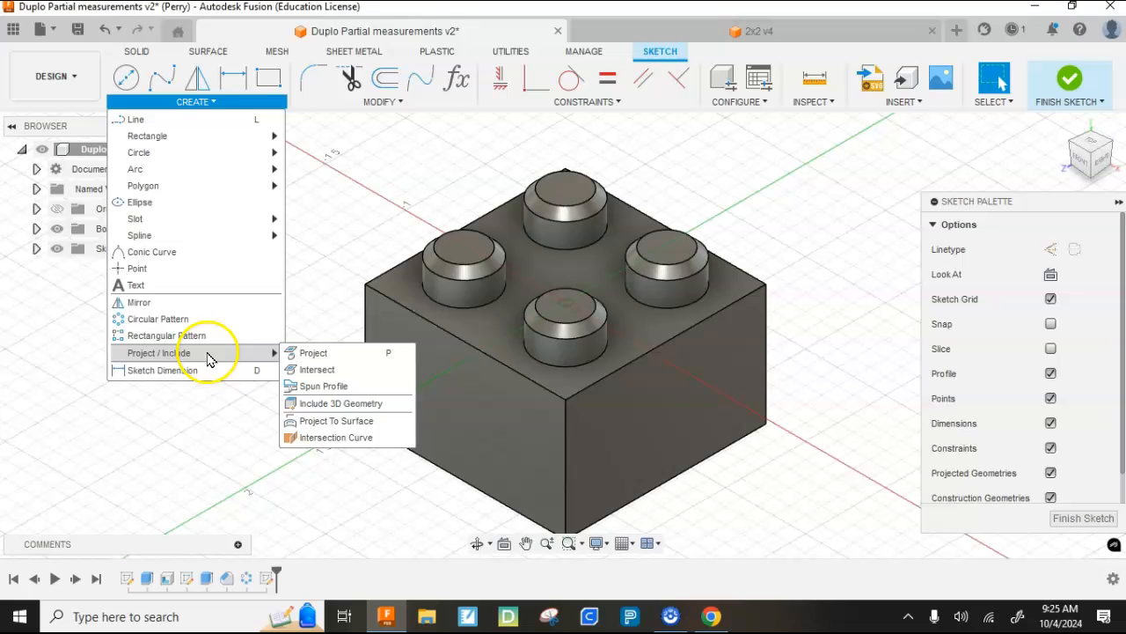
{"action": "left_click", "coordinate": [312, 354]}
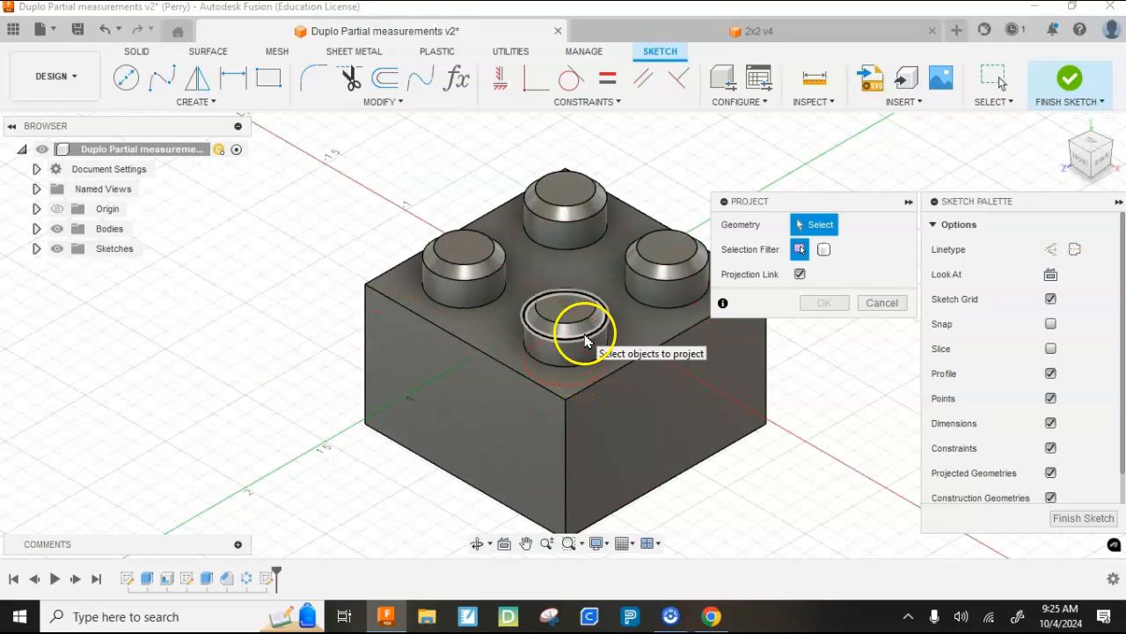
{"action": "left_click", "coordinate": [584, 361]}
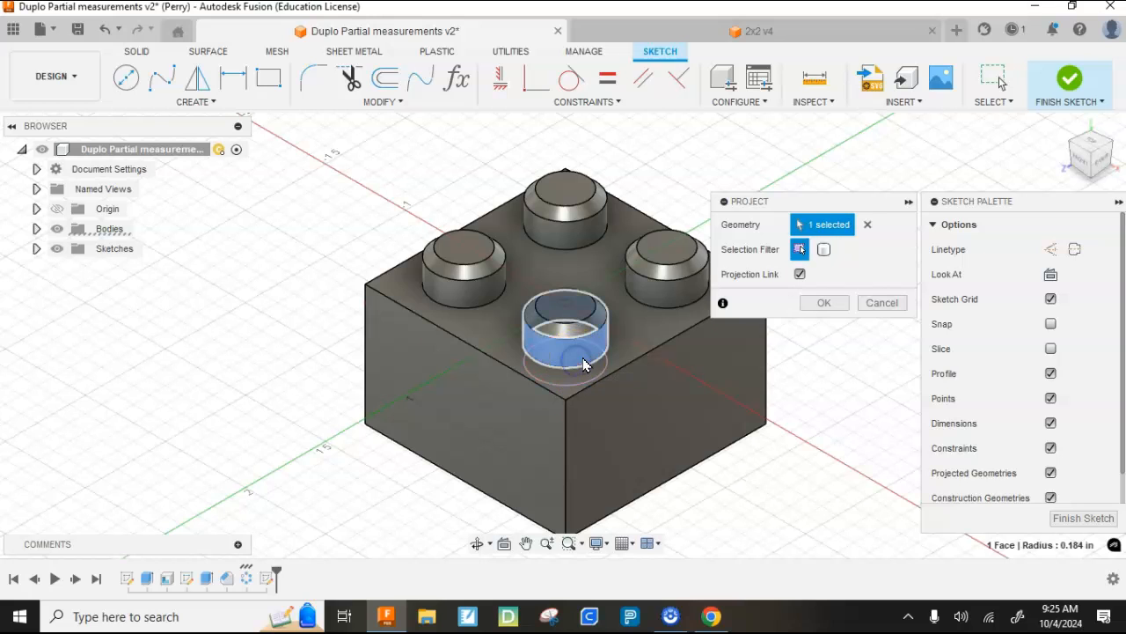
{"action": "left_click", "coordinate": [819, 302]}
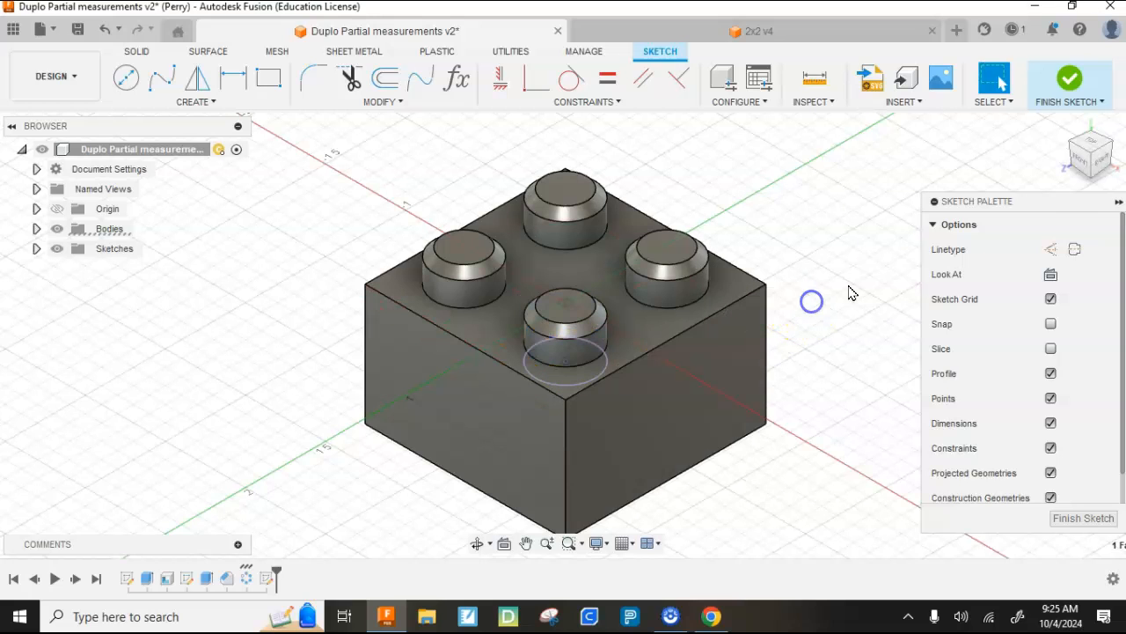
- Sketch a circle centred on the origin, slightly larger than the projected stud circle
{"action": "left_click_drag", "start_coordinate": [1093, 152], "coordinate": [1077, 186]}
{"action": "left_click", "coordinate": [1092, 168]}
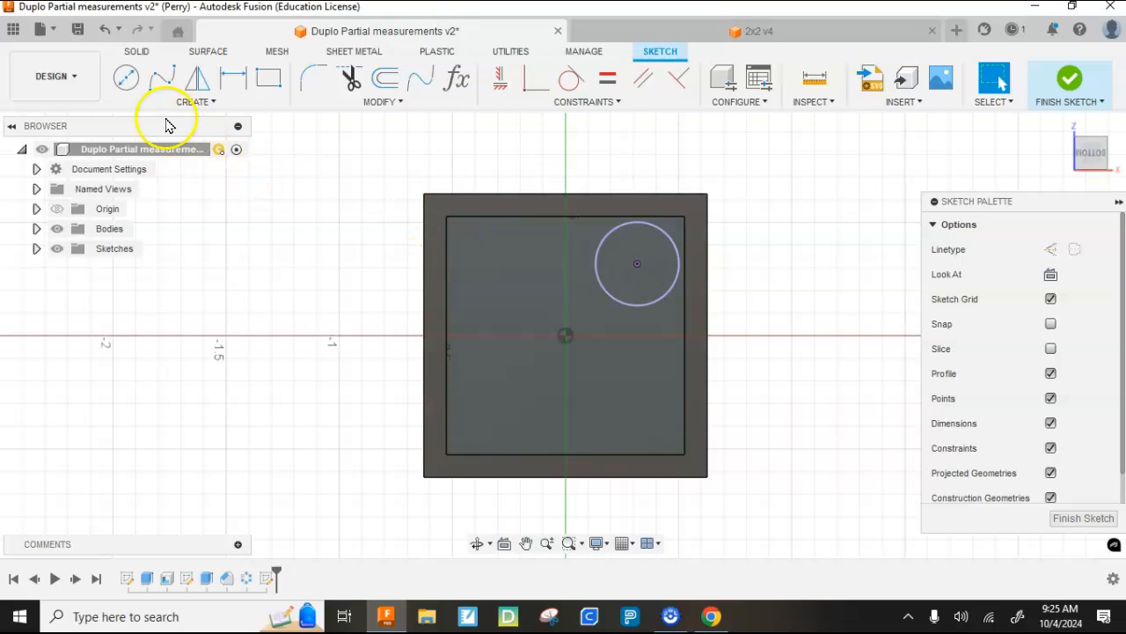
{"action": "left_click", "coordinate": [128, 81]}
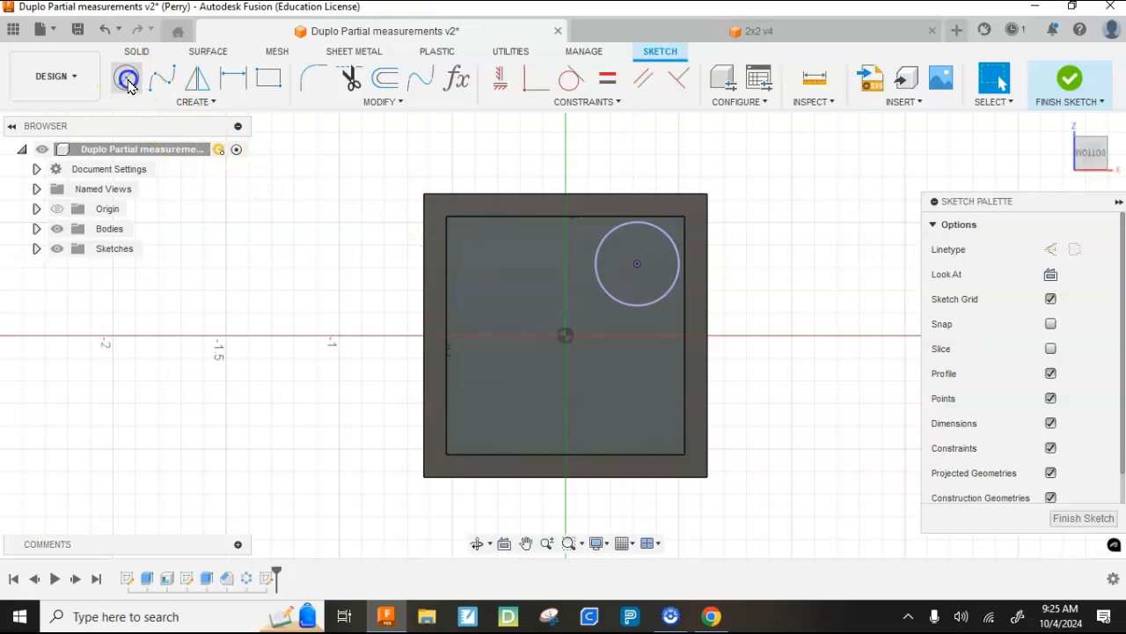
{"action": "left_click", "coordinate": [566, 337]}
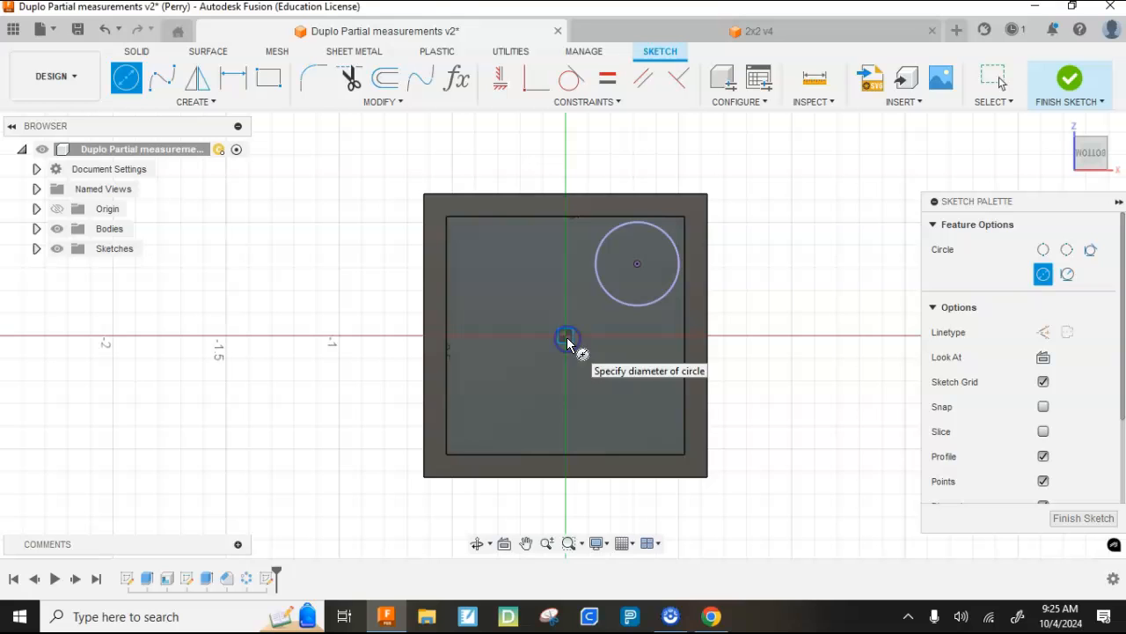
{"action": "left_click", "coordinate": [521, 326]}
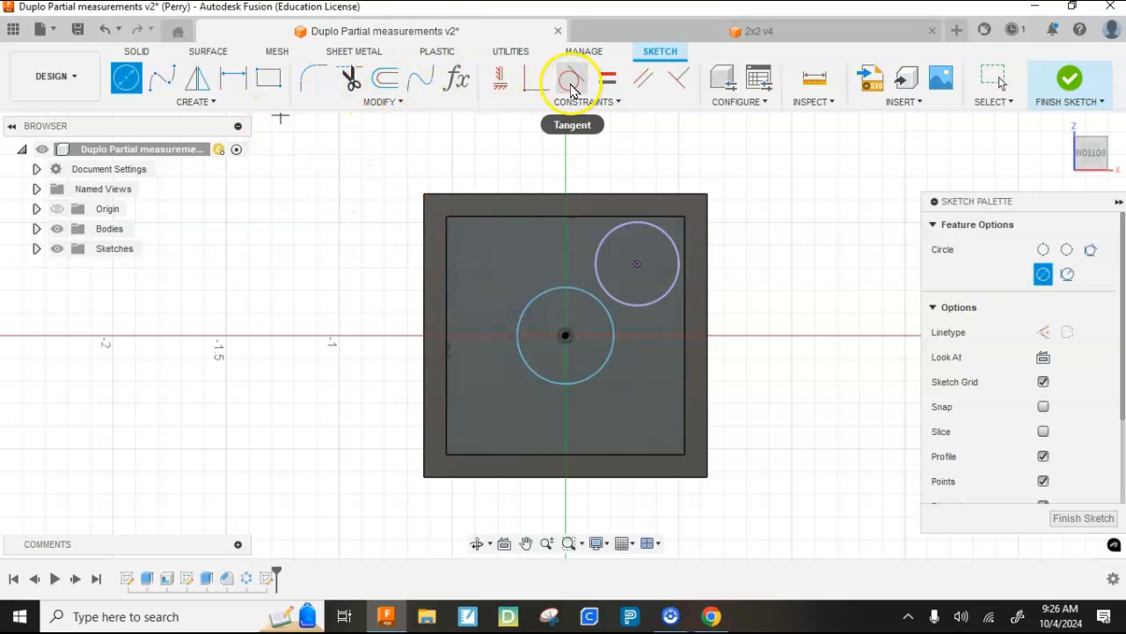
- Constrain the central circle tangent to the projected stud circle
{"action": "left_click", "coordinate": [571, 81]}
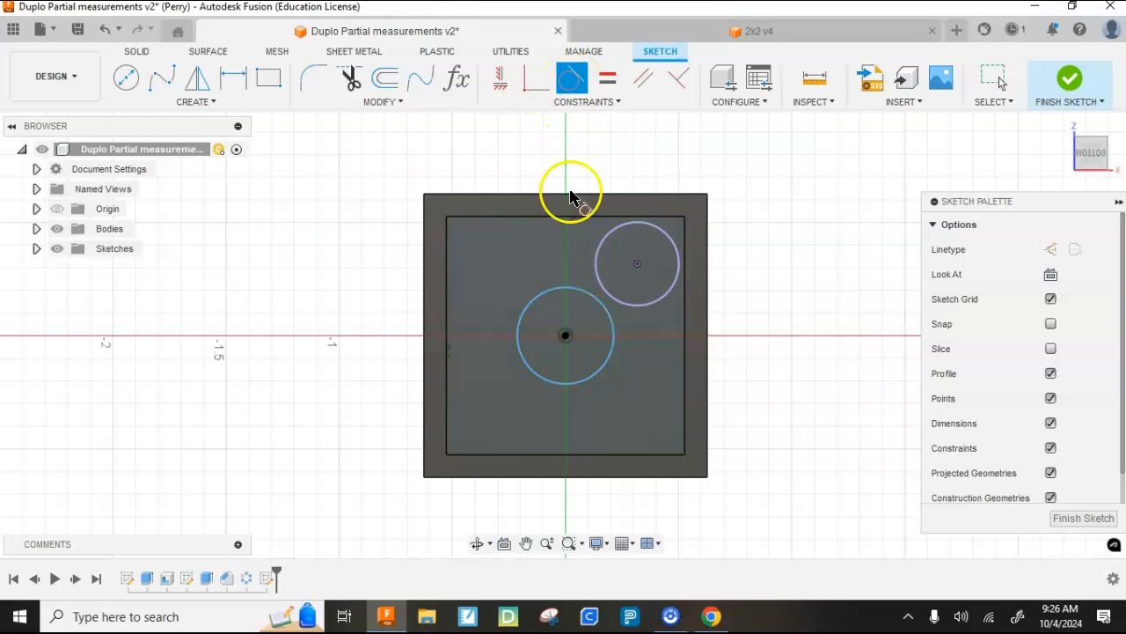
{"action": "left_click", "coordinate": [579, 293]}
{"action": "left_click", "coordinate": [595, 278]}
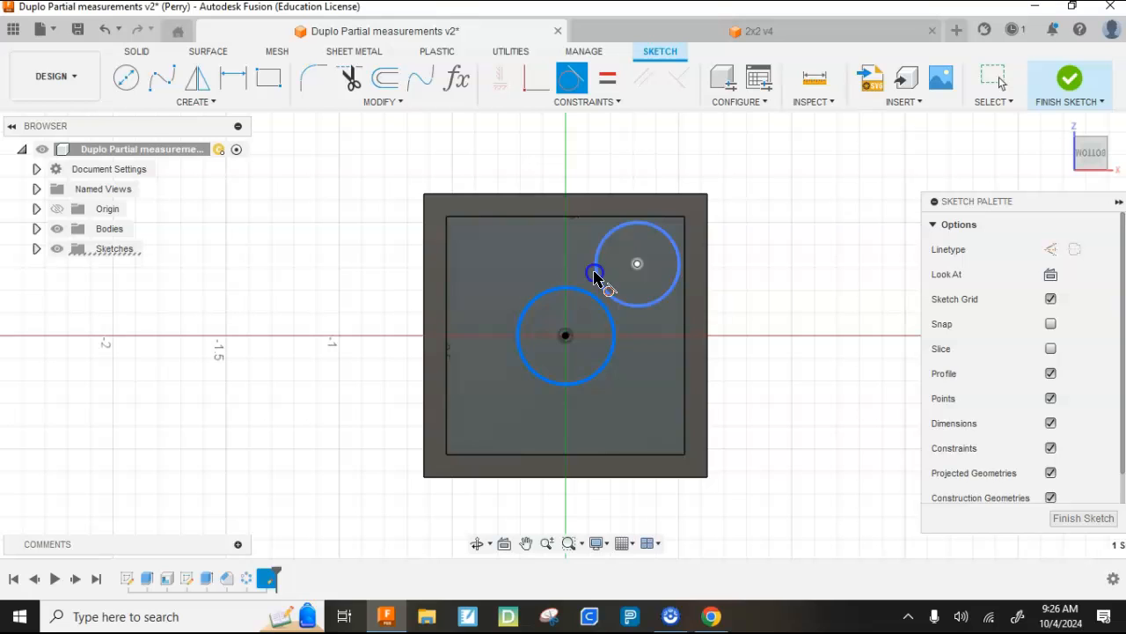
{"action": "scroll", "coordinate": [626, 315], "scroll_direction": "up", "scroll_amount": 4}
{"action": "left_click", "coordinate": [595, 272]}
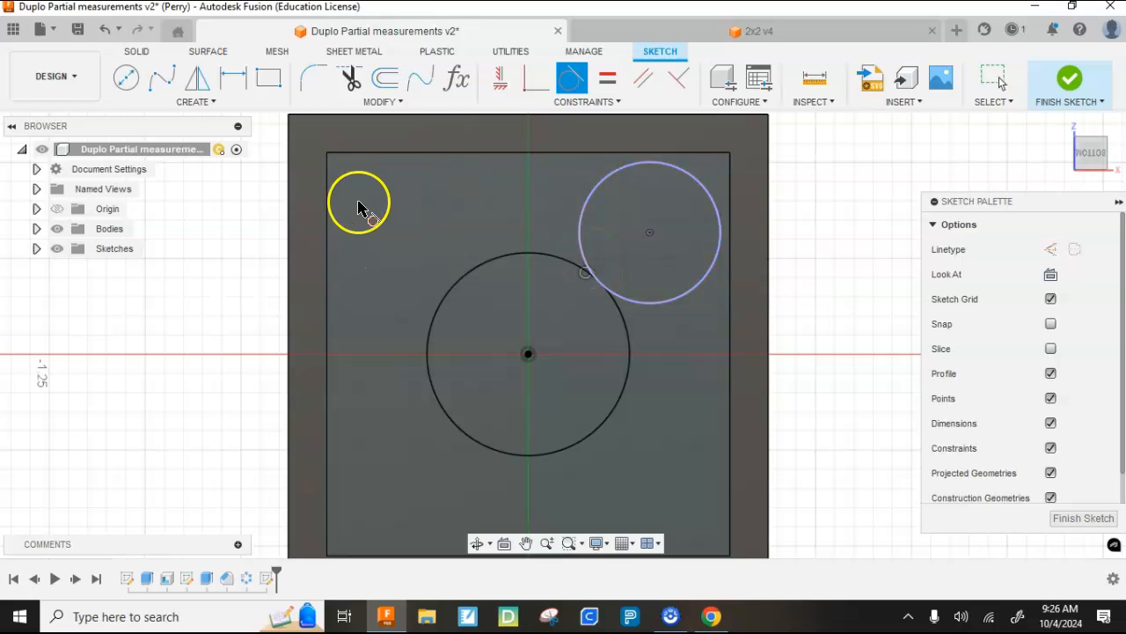
{"action": "left_click_drag", "start_coordinate": [397, 305], "coordinate": [581, 473]}
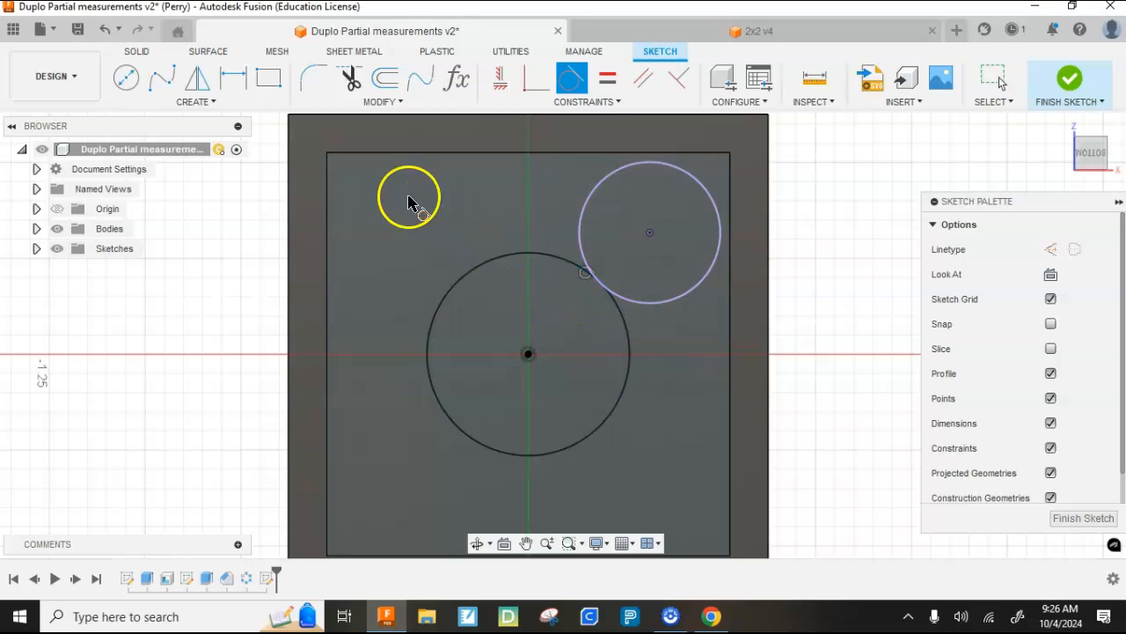
- Offset the central circle inward by 0.1 in to form a ring profile
{"action": "left_click", "coordinate": [384, 81]}
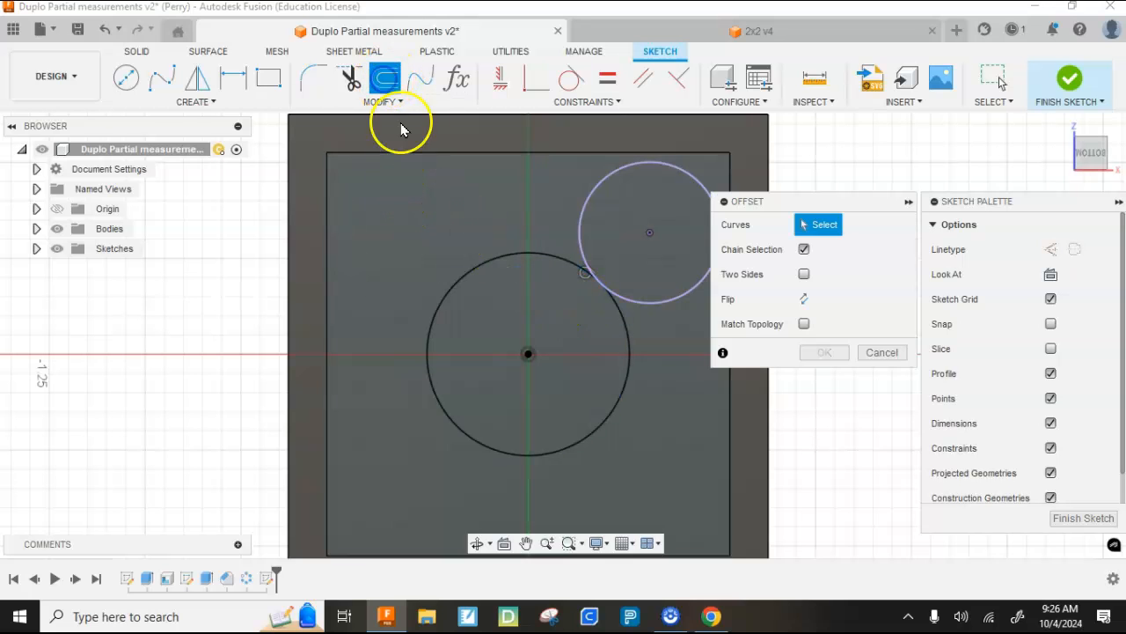
{"action": "left_click", "coordinate": [478, 261]}
{"action": "left_click_drag", "start_coordinate": [464, 244], "coordinate": [487, 287]}
{"action": "left_click", "coordinate": [607, 326]}
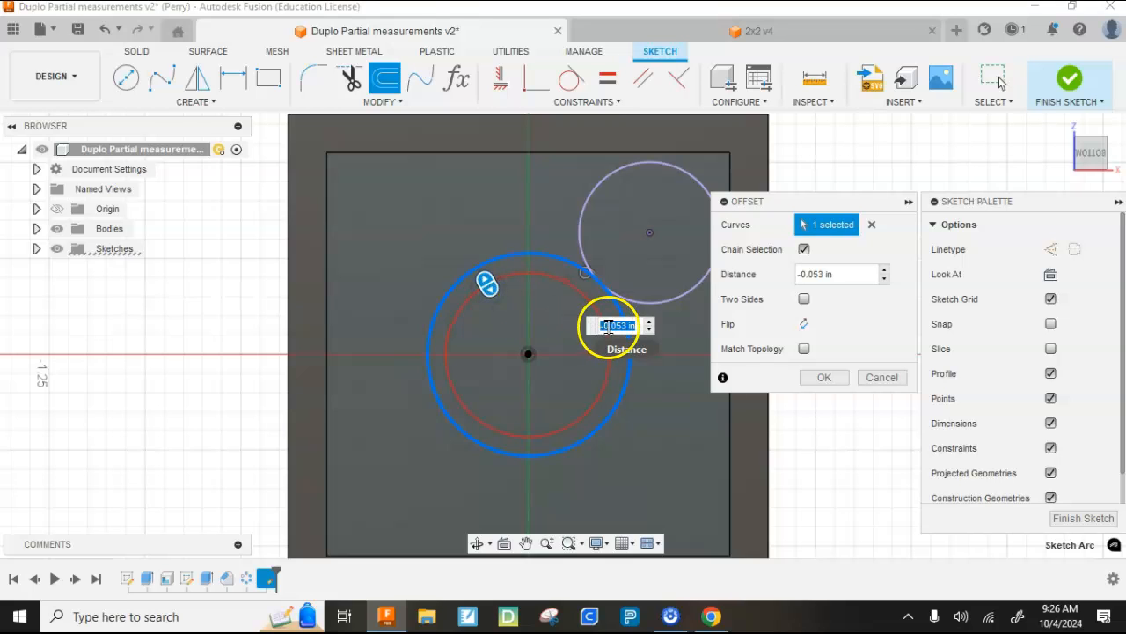
{"action": "left_click_drag", "start_coordinate": [614, 325], "coordinate": [627, 326]}
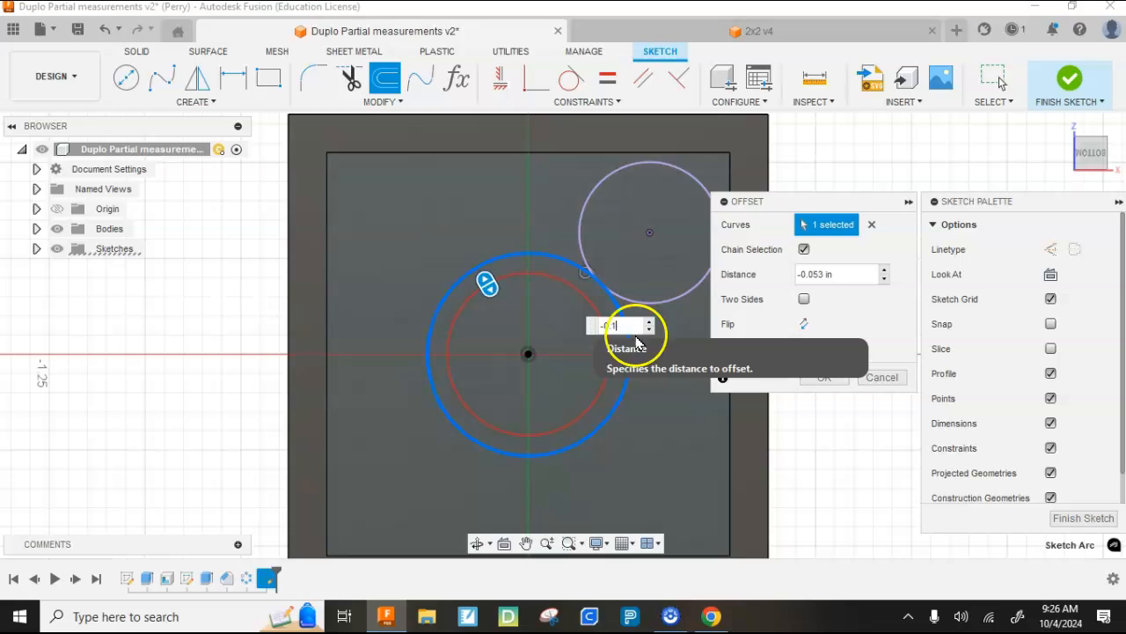
{"action": "type", "text": "1"}
{"action": "left_click", "coordinate": [817, 377]}
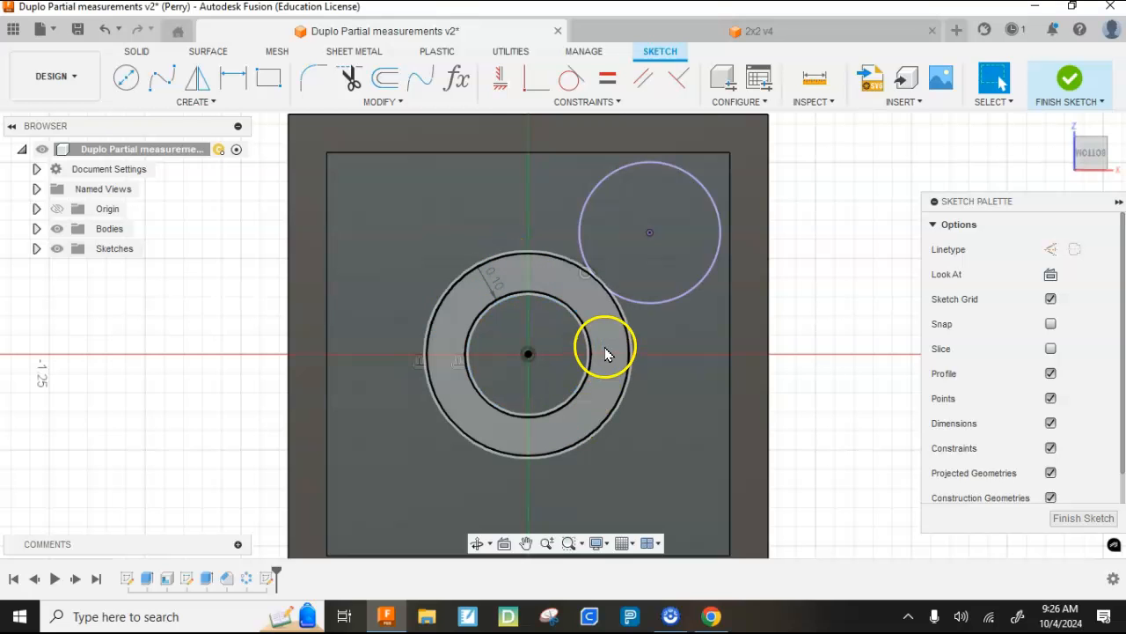
- Finish the sketch and extrude the ring profile to the brick's bottom rim face, joined to the body as a central tube
{"action": "left_click", "coordinate": [1069, 81]}
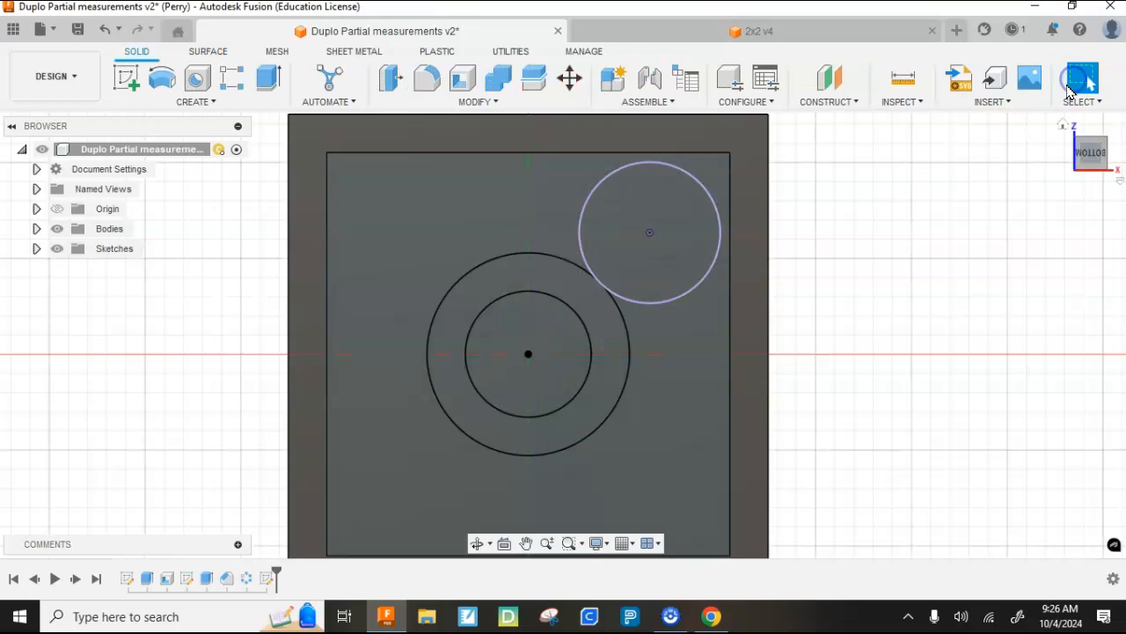
{"action": "left_click", "coordinate": [272, 83]}
{"action": "left_click", "coordinate": [468, 304]}
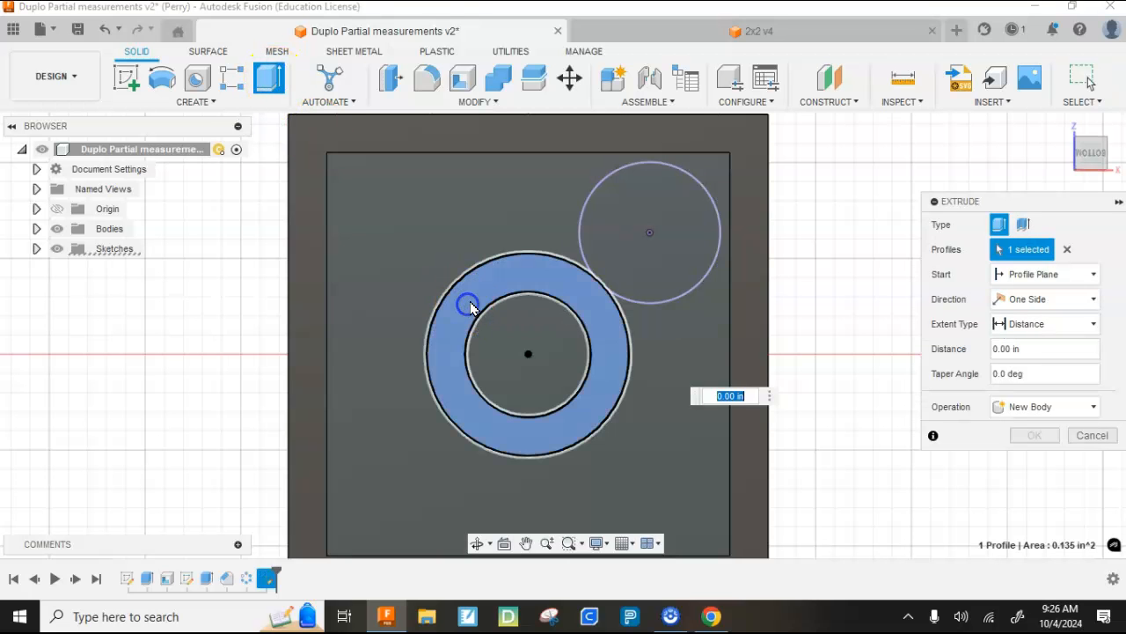
{"action": "left_click", "coordinate": [1088, 148]}
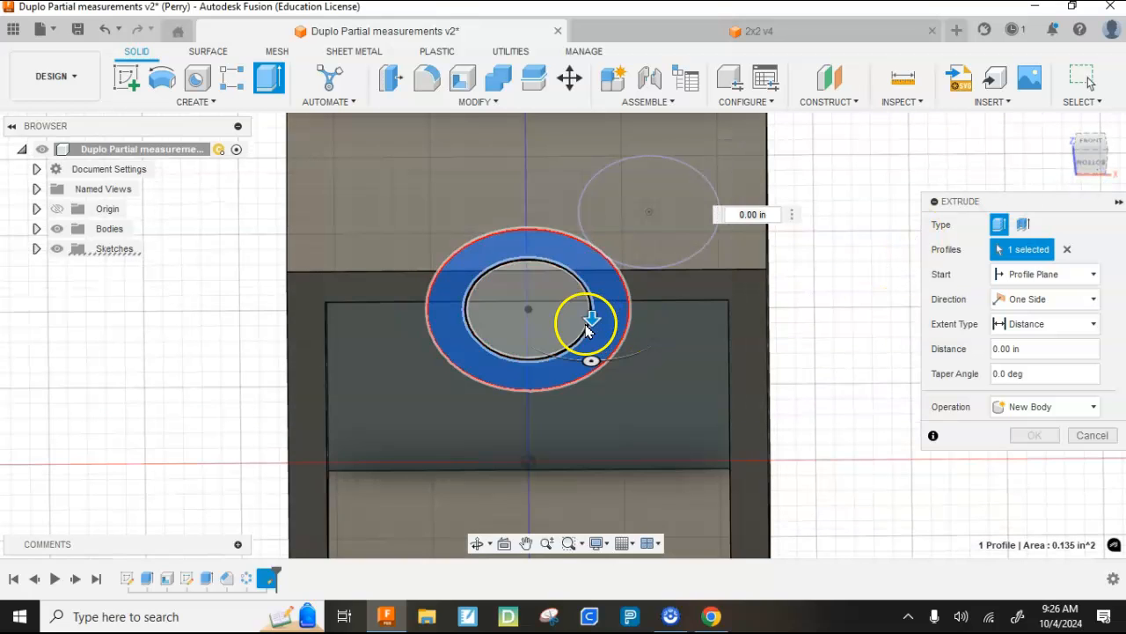
{"action": "left_click_drag", "start_coordinate": [592, 318], "coordinate": [609, 419]}
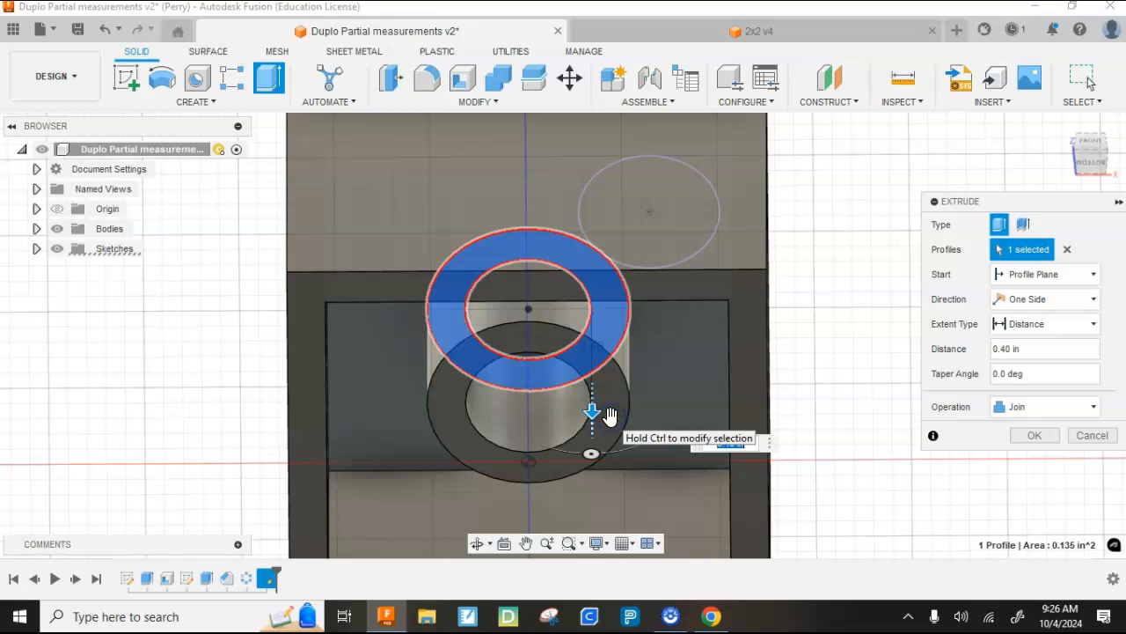
{"action": "left_click", "coordinate": [1038, 326]}
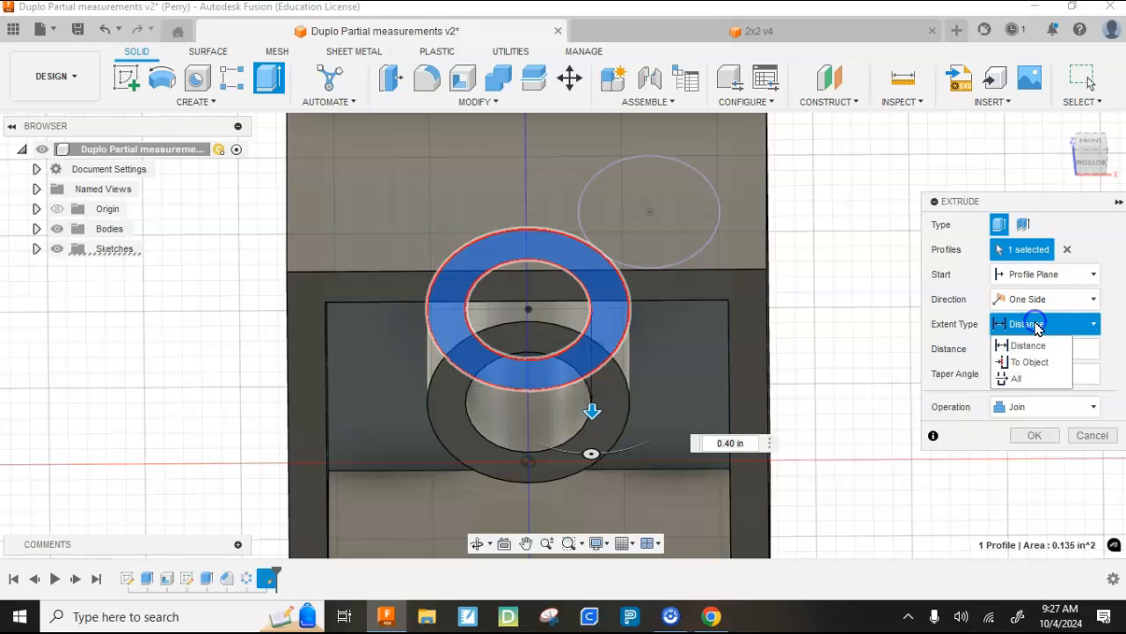
{"action": "left_click", "coordinate": [1030, 363]}
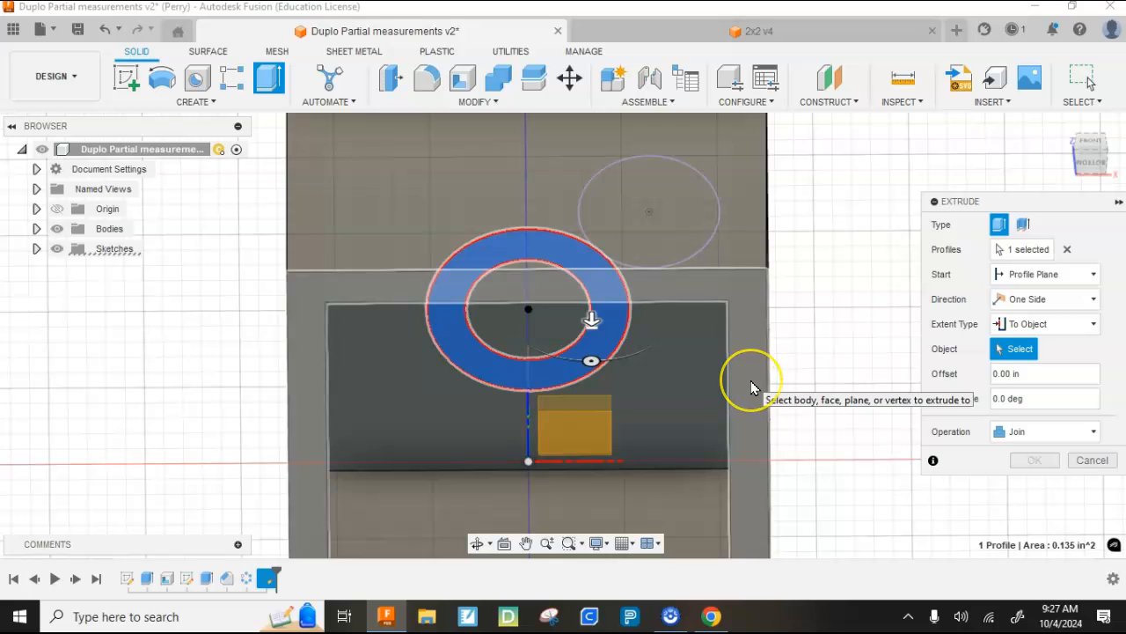
{"action": "left_click", "coordinate": [751, 381]}
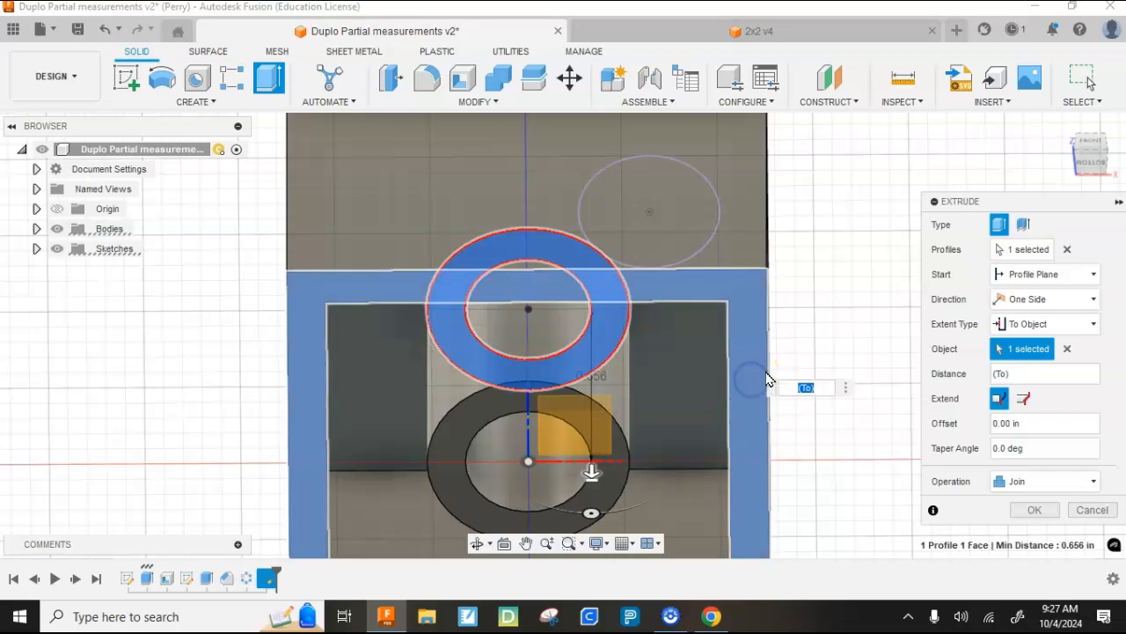
{"action": "left_click", "coordinate": [1027, 518]}
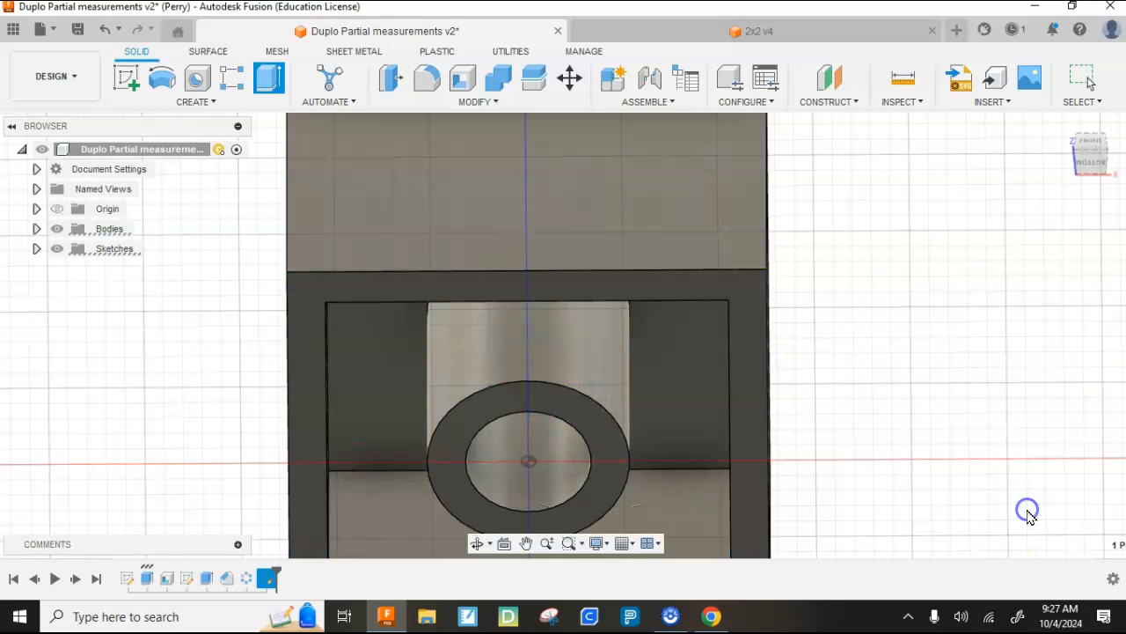
- Start a sketch on the brick's bottom rim face
{"action": "left_click_drag", "start_coordinate": [1086, 150], "coordinate": [1098, 125]}
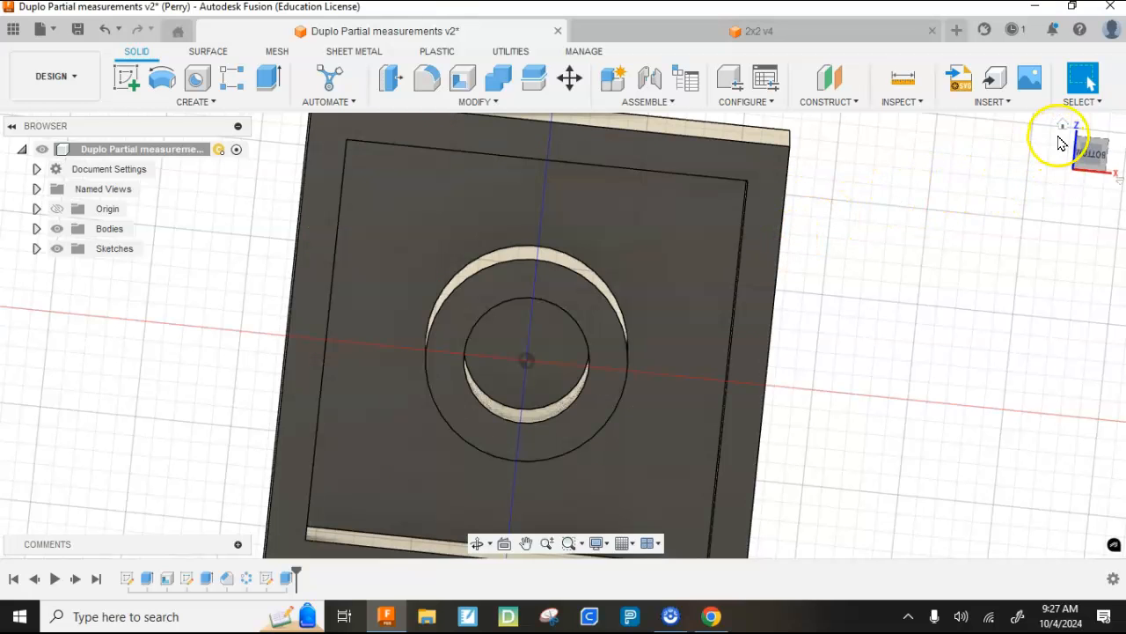
{"action": "left_click", "coordinate": [1062, 127]}
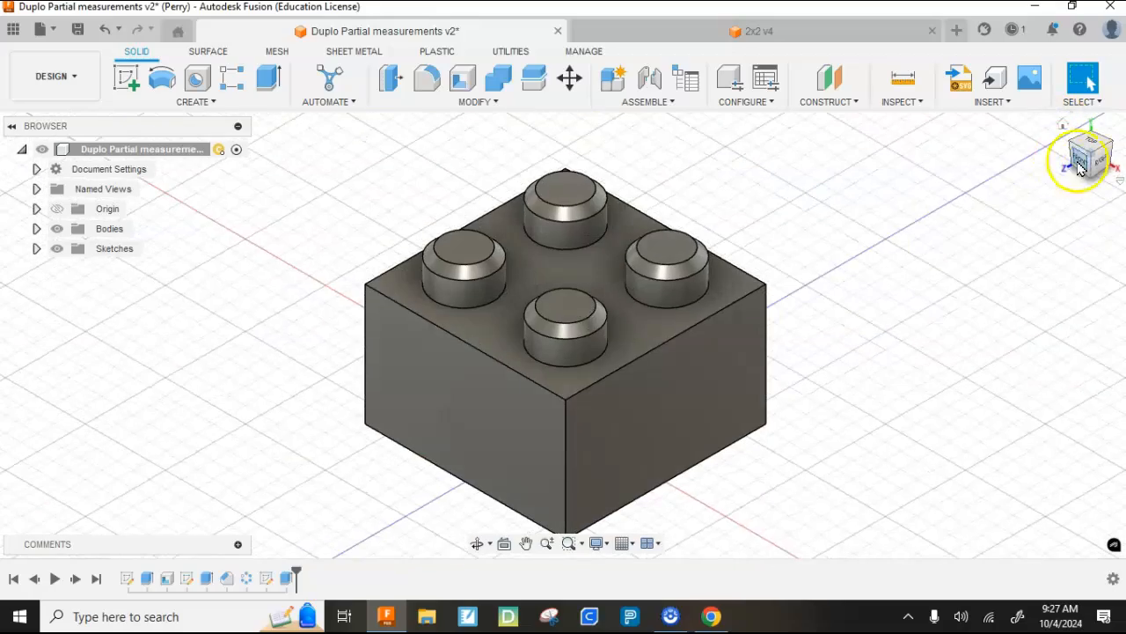
{"action": "left_click", "coordinate": [1095, 170]}
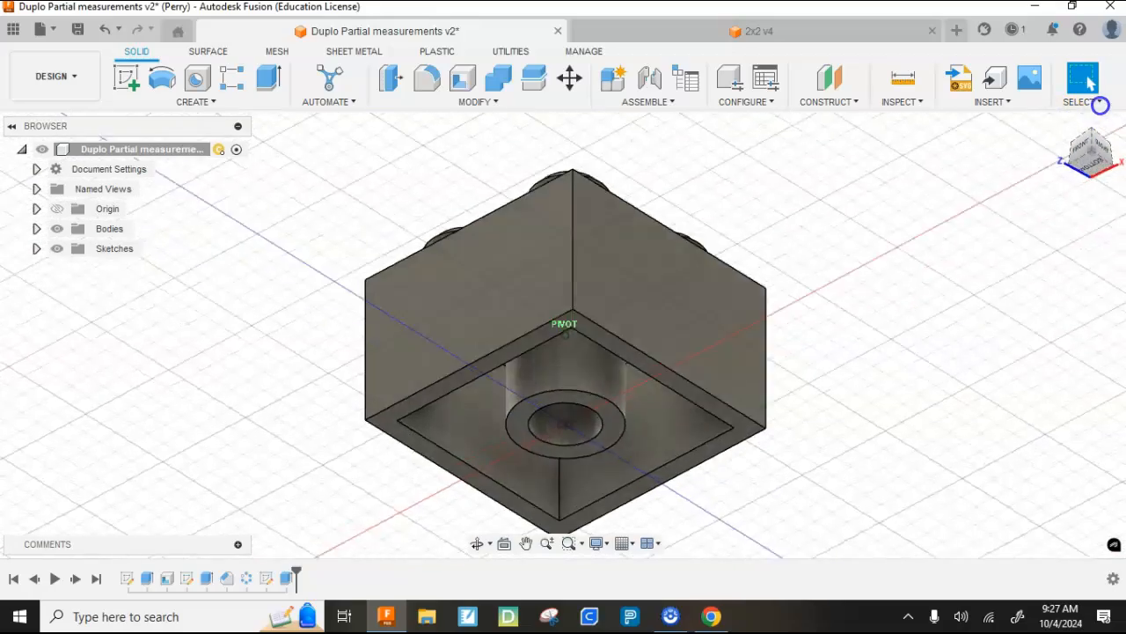
{"action": "left_click", "coordinate": [125, 79]}
{"action": "left_click", "coordinate": [391, 405]}
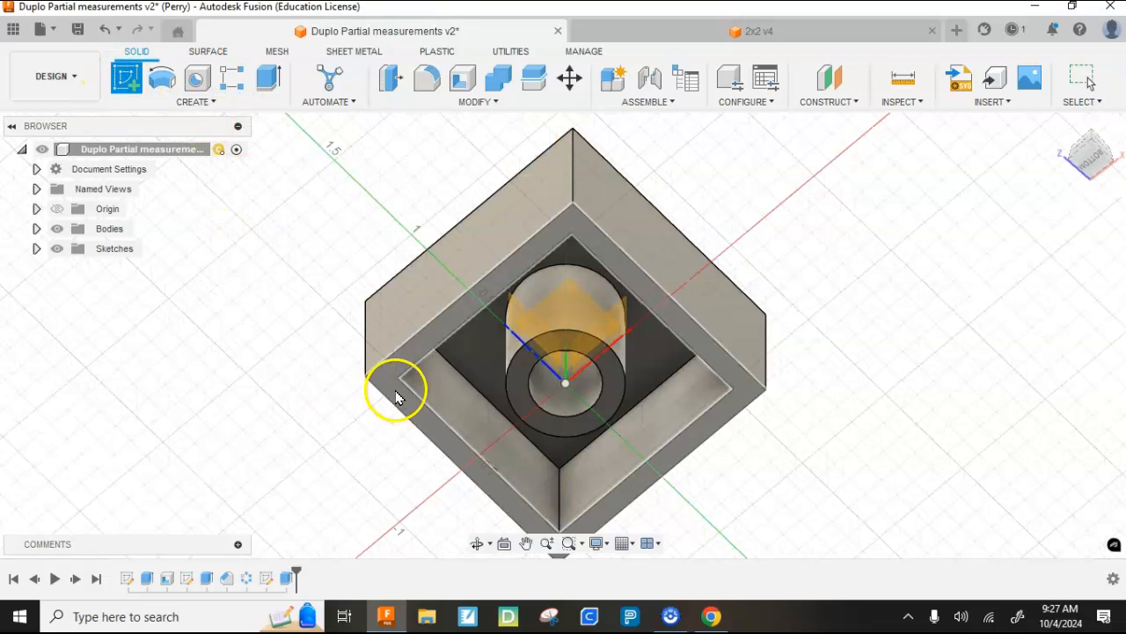
- Place the sketch on the brick's bottom rim face and project the base circle of the nearest corner stud into it
{"action": "left_click", "coordinate": [394, 388]}
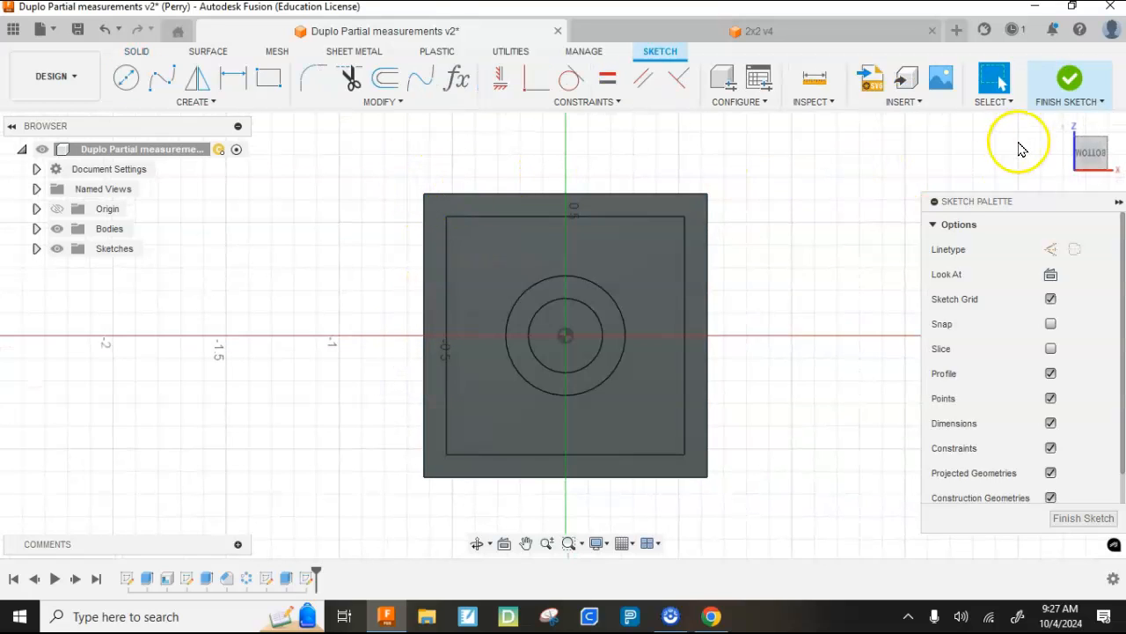
{"action": "left_click", "coordinate": [1066, 123]}
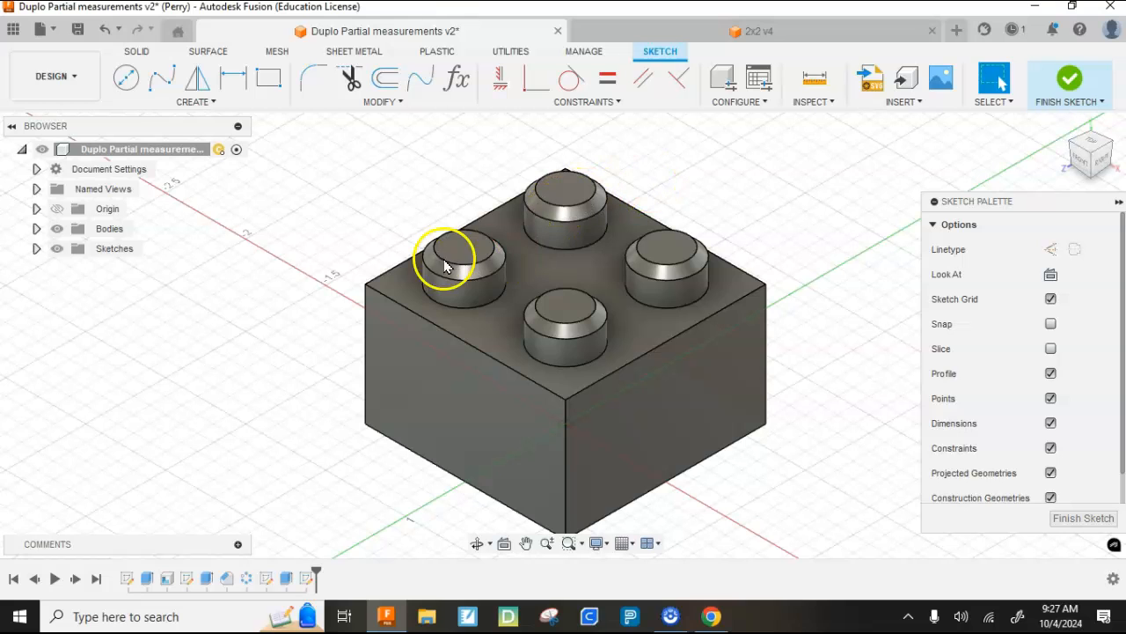
{"action": "left_click", "coordinate": [185, 104]}
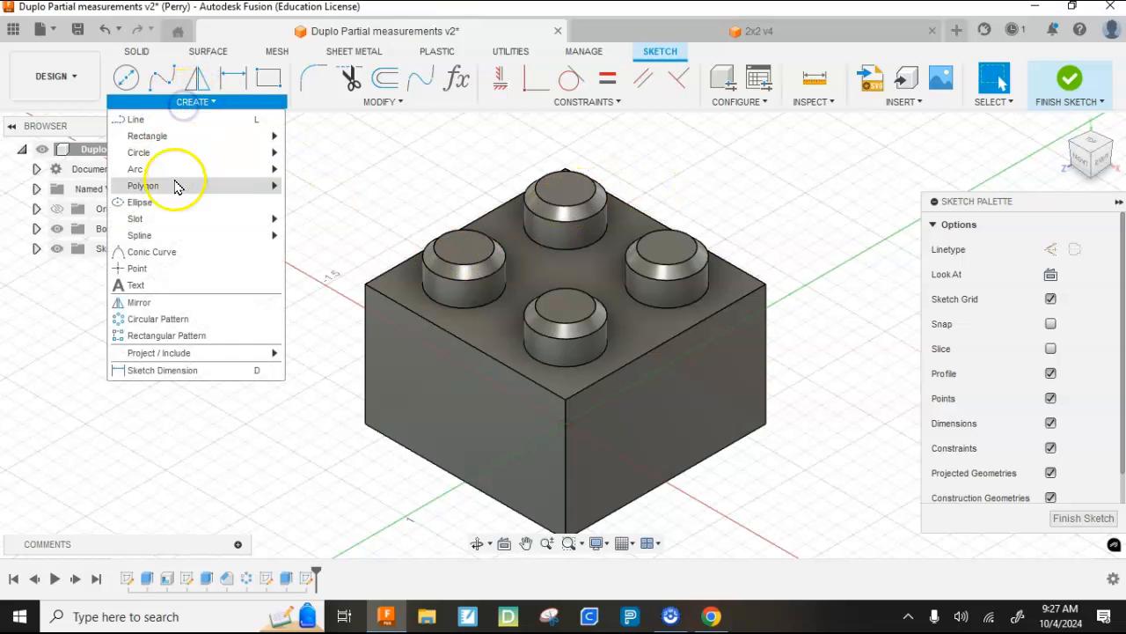
{"action": "mouse_move", "coordinate": [264, 356]}
{"action": "left_click", "coordinate": [310, 352]}
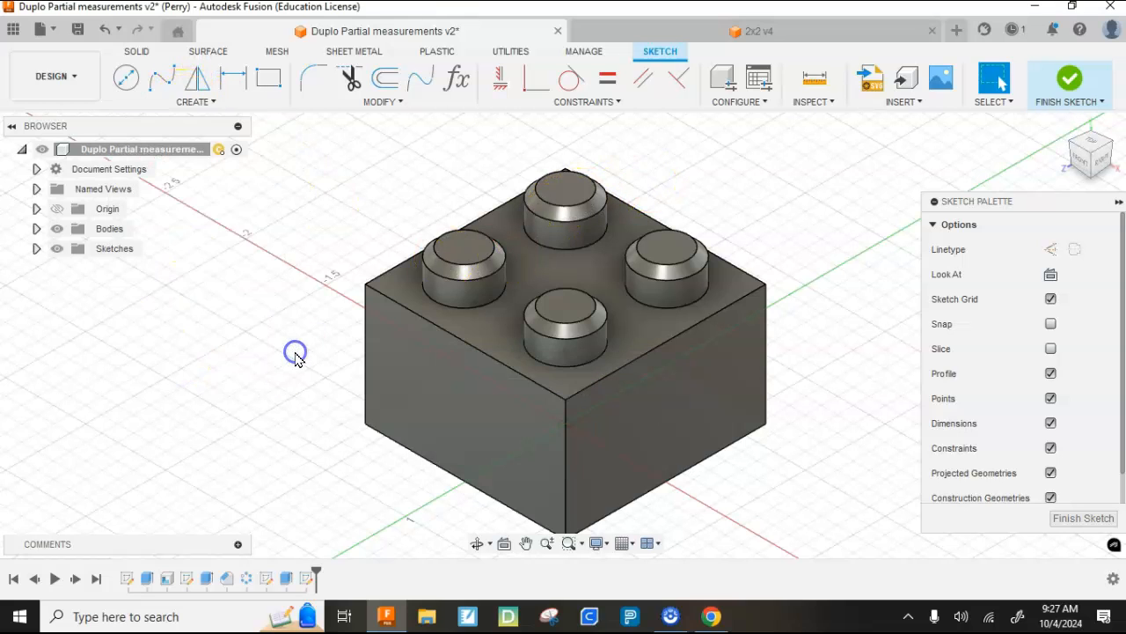
{"action": "left_click", "coordinate": [550, 364]}
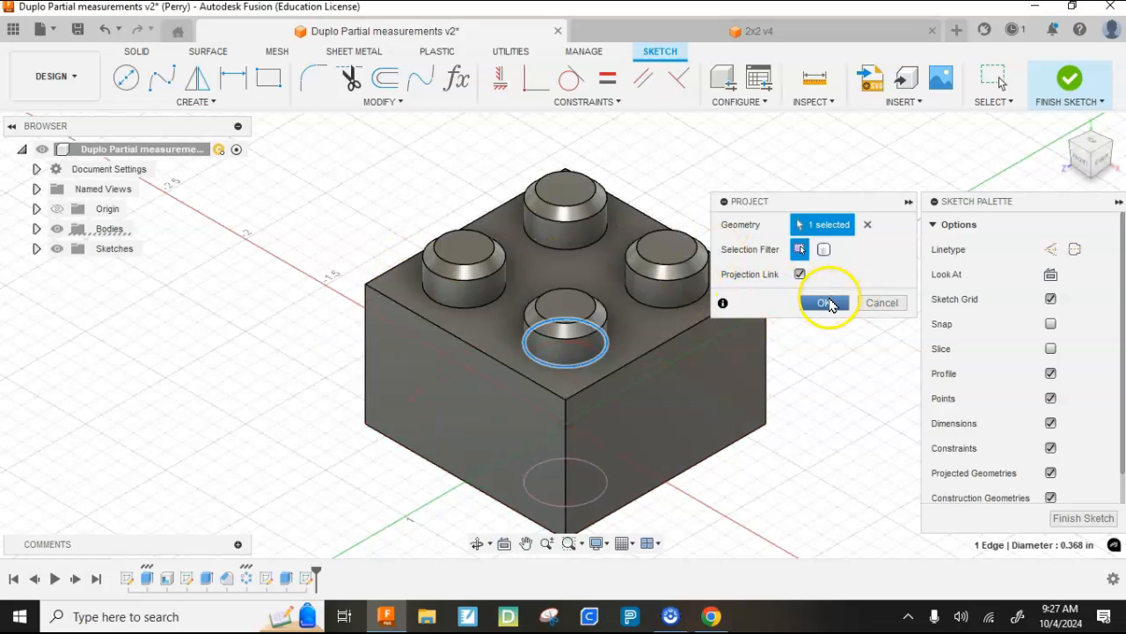
{"action": "left_click", "coordinate": [827, 308]}
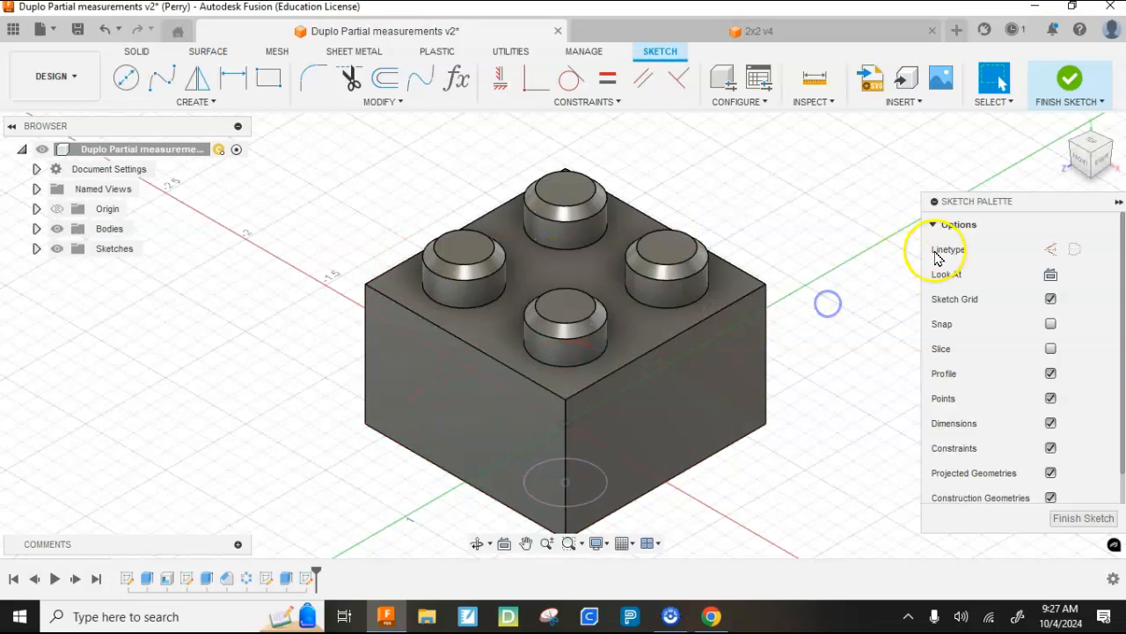
- Draw a small three-point arc with both ends on the cavity's inner wall edge, bulging towards the projected stud circle
{"action": "left_click", "coordinate": [1095, 168]}
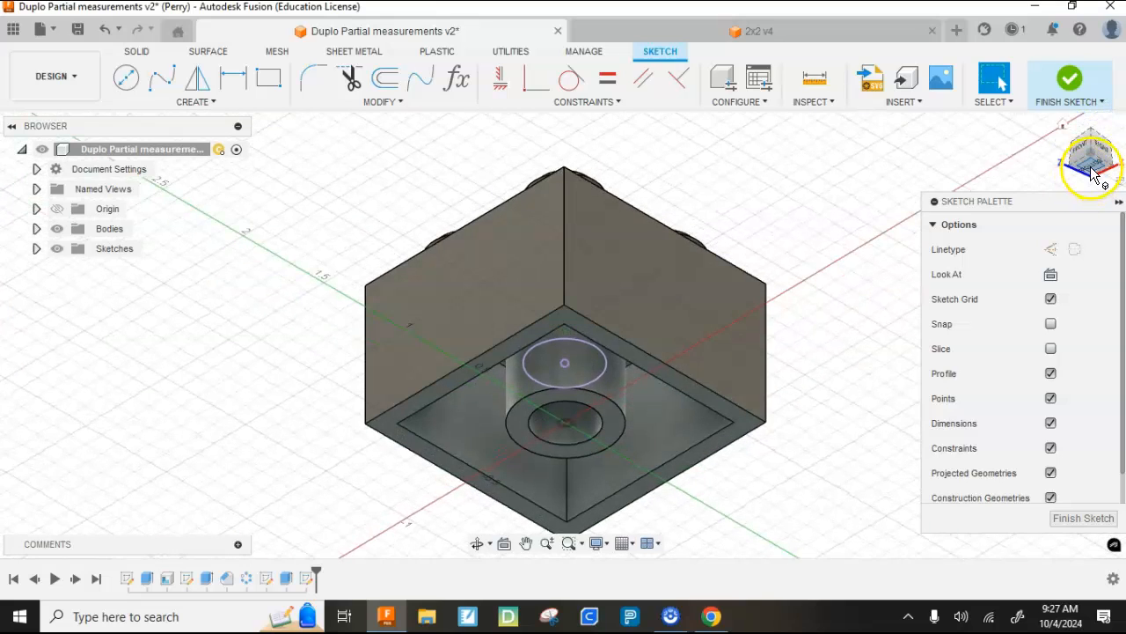
{"action": "left_click", "coordinate": [1095, 168]}
{"action": "scroll", "coordinate": [498, 235], "scroll_direction": "up", "scroll_amount": 5}
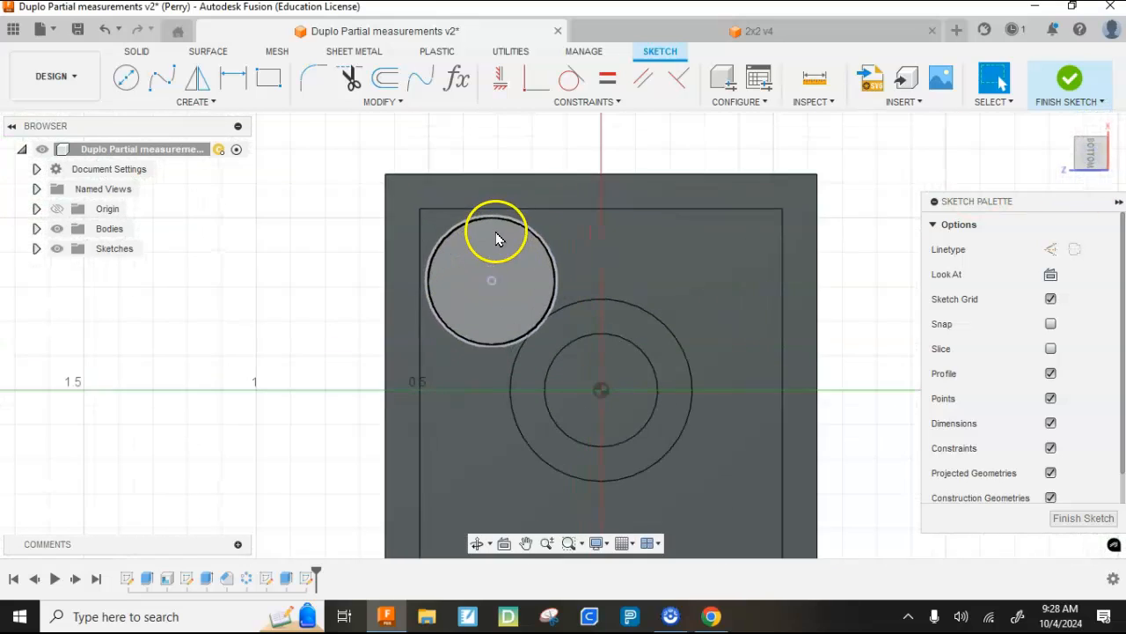
{"action": "scroll", "coordinate": [478, 234], "scroll_direction": "up", "scroll_amount": 3}
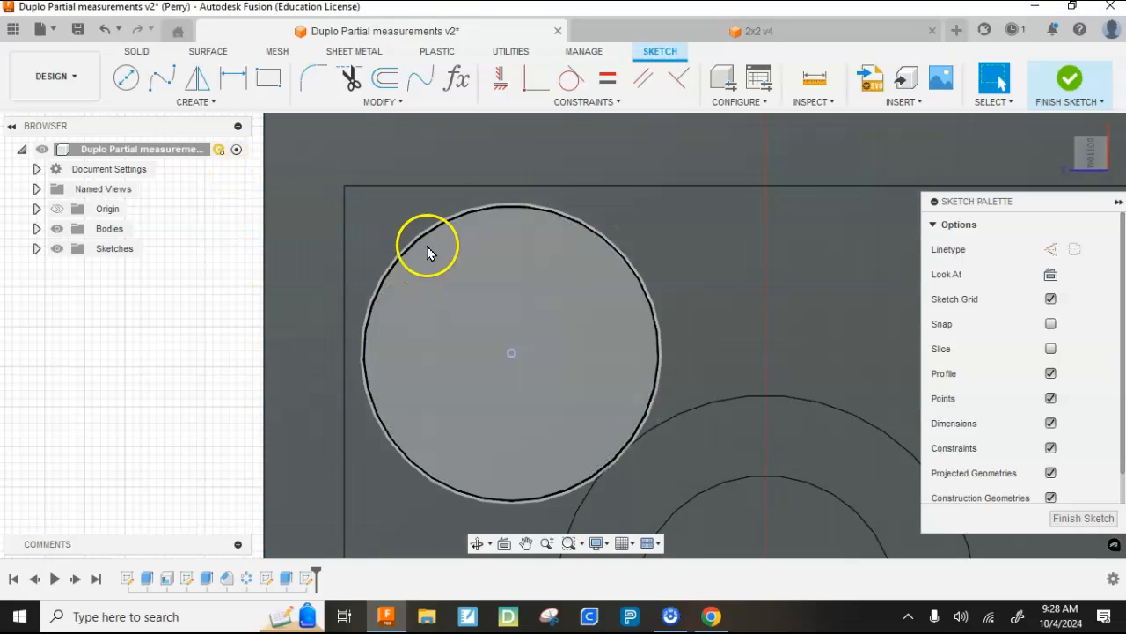
{"action": "left_click", "coordinate": [195, 104]}
{"action": "mouse_move", "coordinate": [157, 172]}
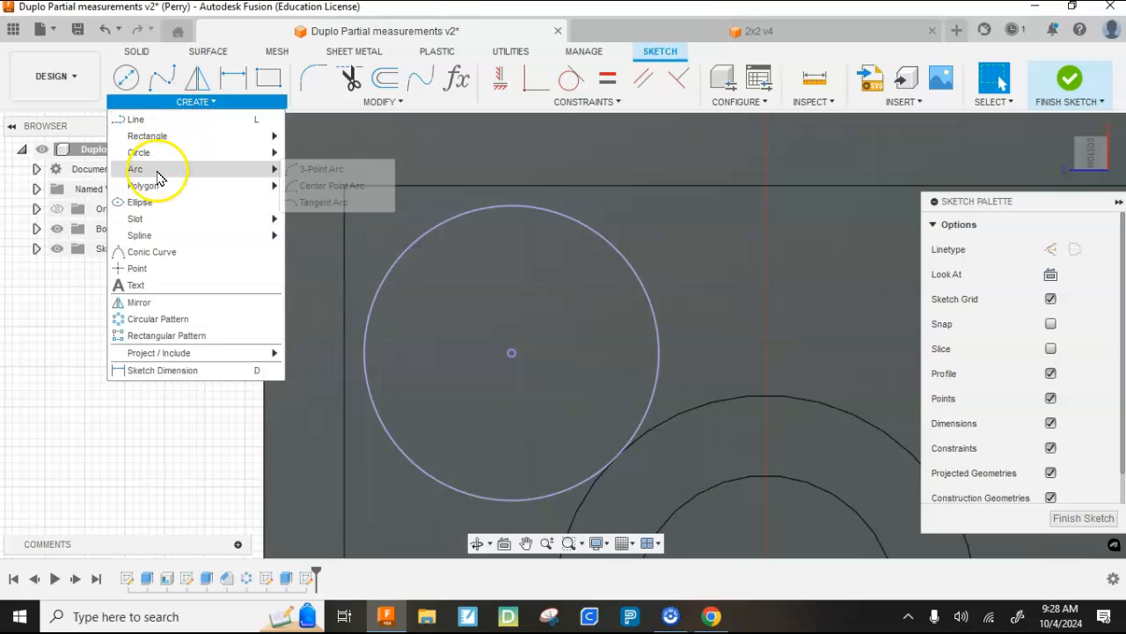
{"action": "left_click", "coordinate": [312, 170]}
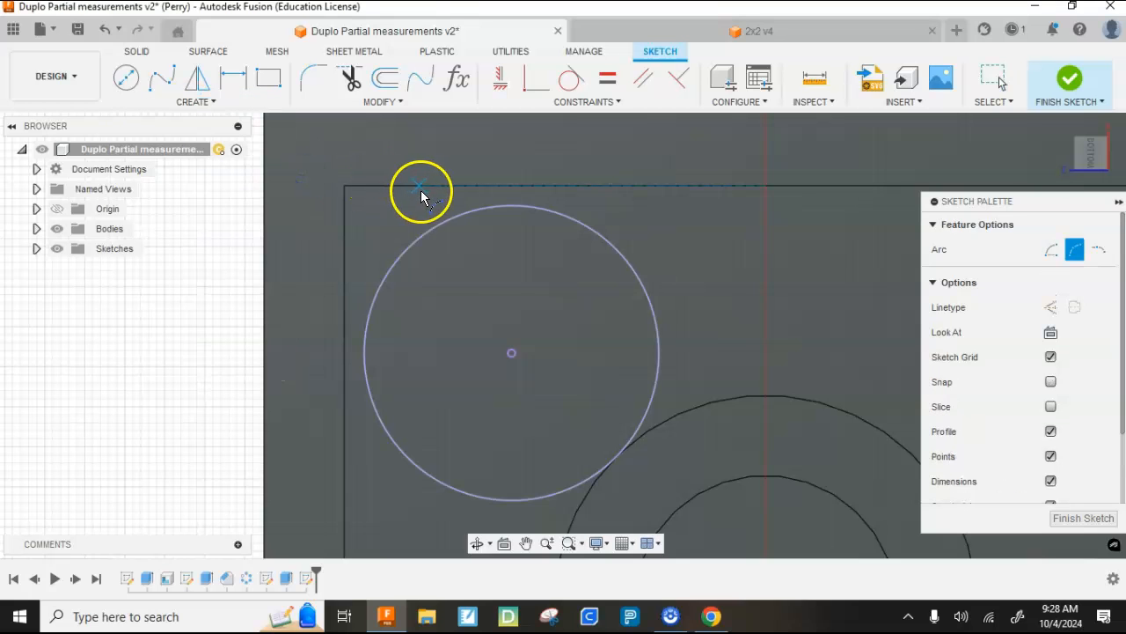
{"action": "left_click", "coordinate": [443, 189]}
{"action": "left_click", "coordinate": [487, 191]}
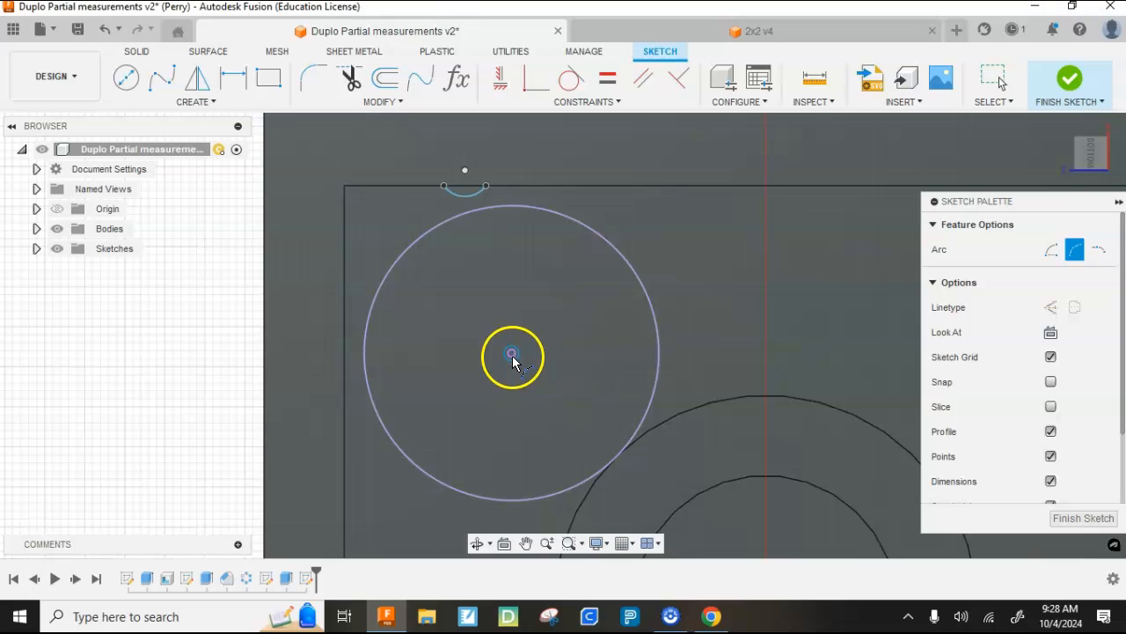
- Align the arc's centre vertically with the projected stud circle's centre and make the arc tangent to that circle
{"action": "left_click", "coordinate": [498, 84]}
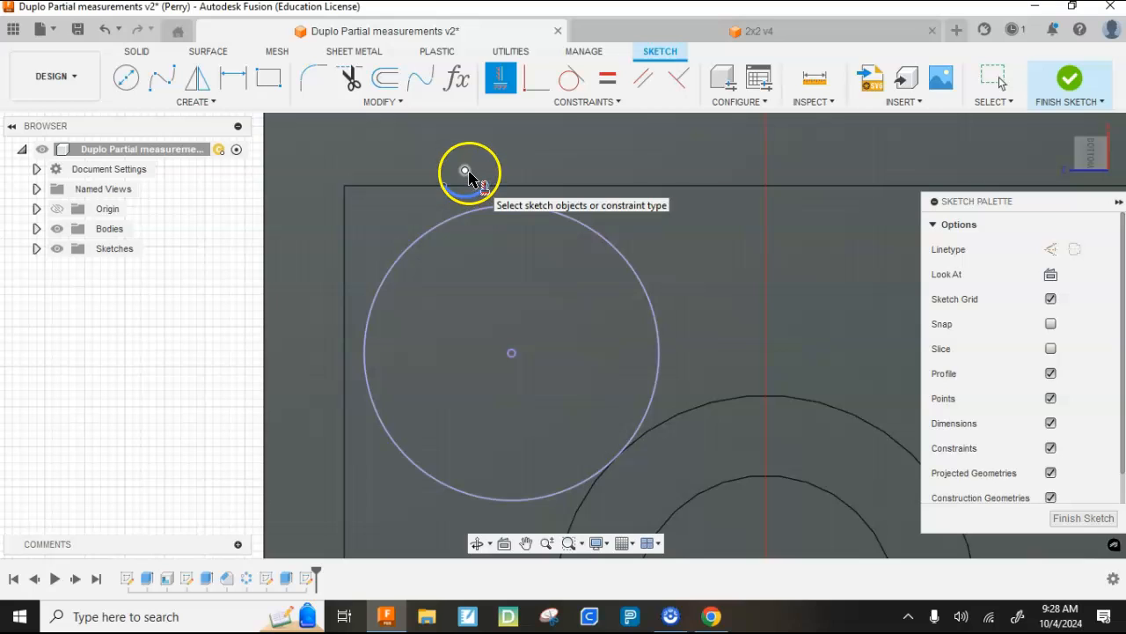
{"action": "left_click", "coordinate": [467, 177]}
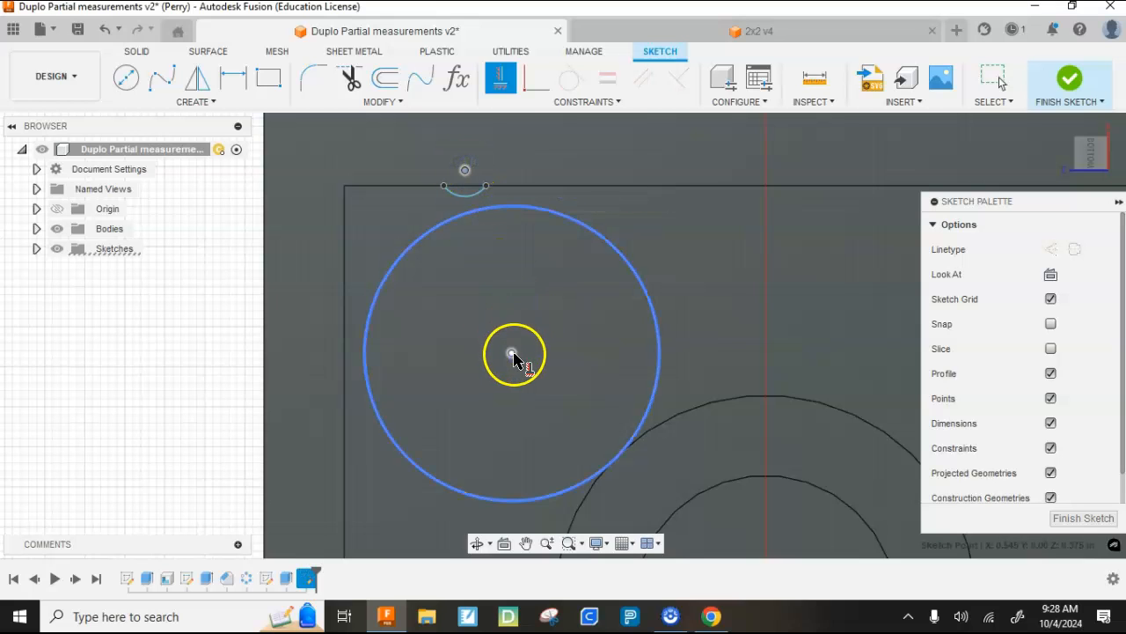
{"action": "left_click", "coordinate": [512, 353]}
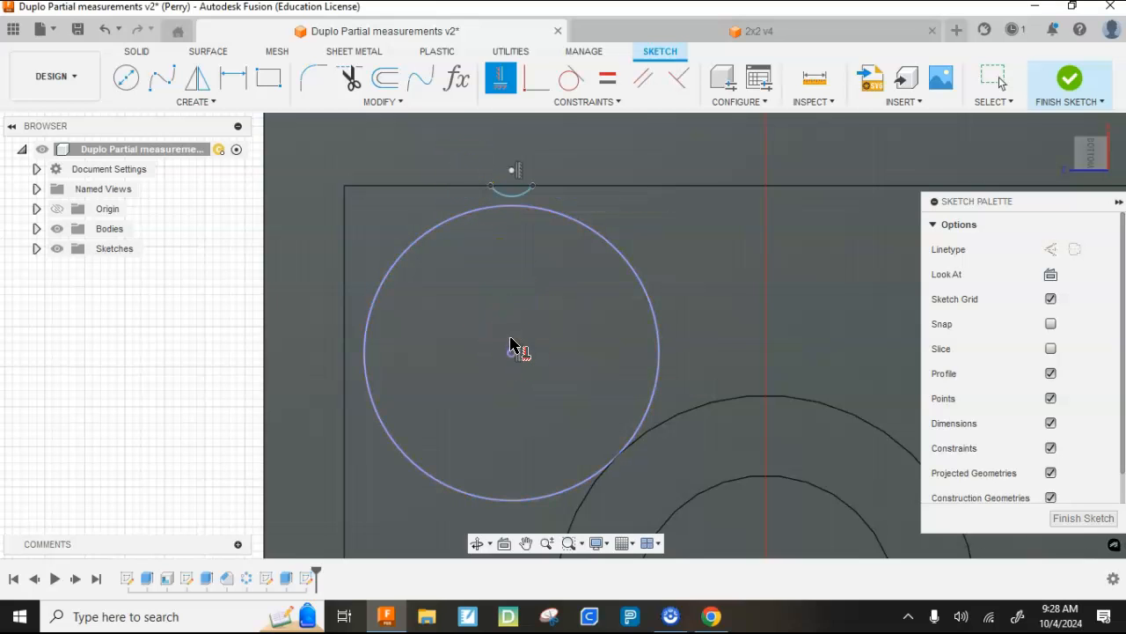
{"action": "left_click", "coordinate": [568, 81]}
{"action": "left_click", "coordinate": [513, 190]}
{"action": "left_click", "coordinate": [513, 204]}
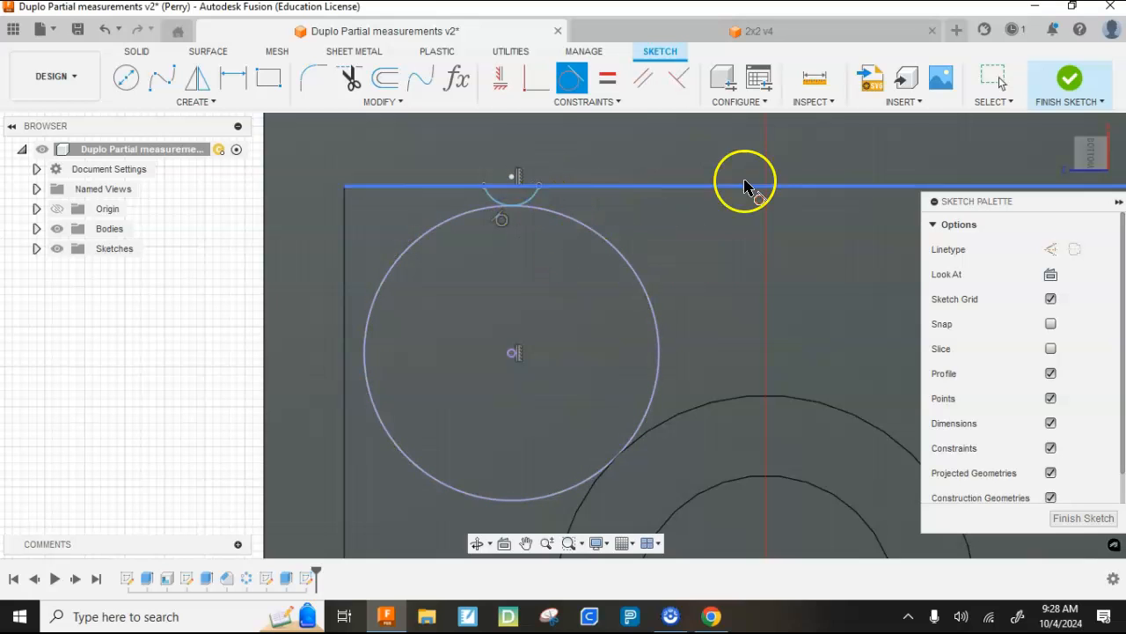
- Draw a diagonal line between opposite corners of the inner cavity square, passing through the projected stud circle's centre
{"action": "scroll", "coordinate": [506, 231], "scroll_direction": "down", "scroll_amount": 3}
{"action": "scroll", "coordinate": [497, 225], "scroll_direction": "down", "scroll_amount": 2}
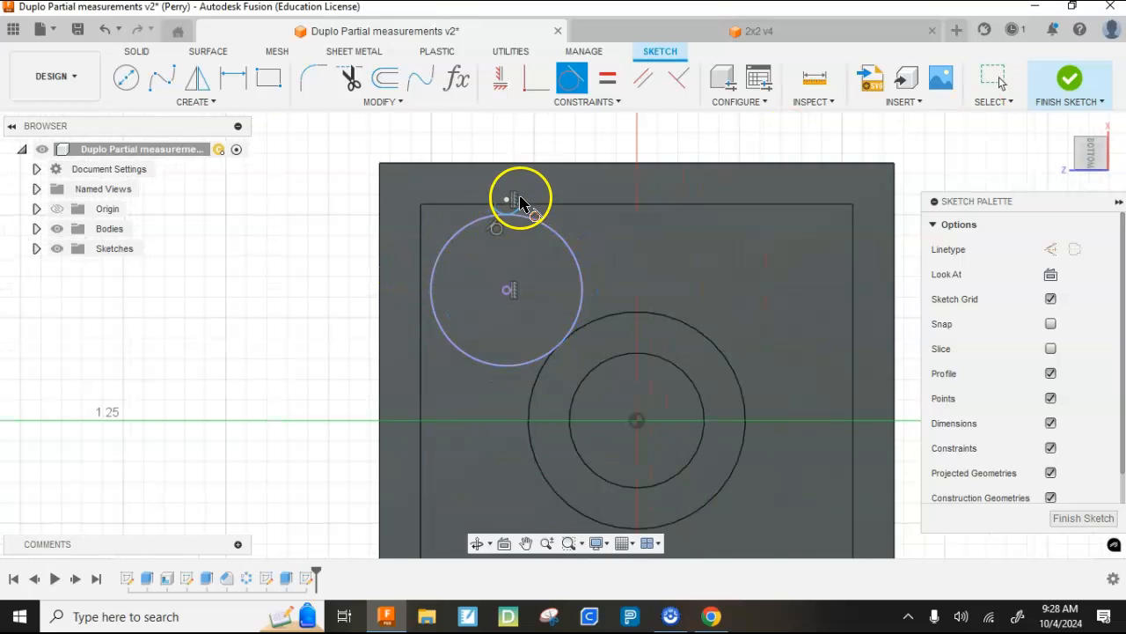
{"action": "left_click", "coordinate": [149, 104]}
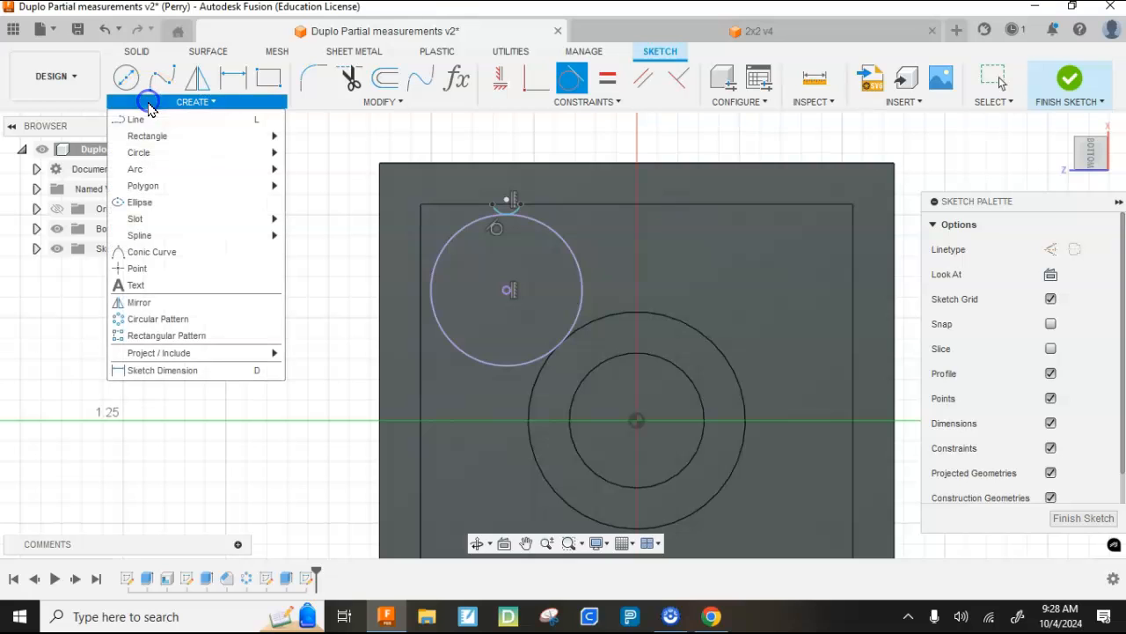
{"action": "left_click", "coordinate": [145, 120]}
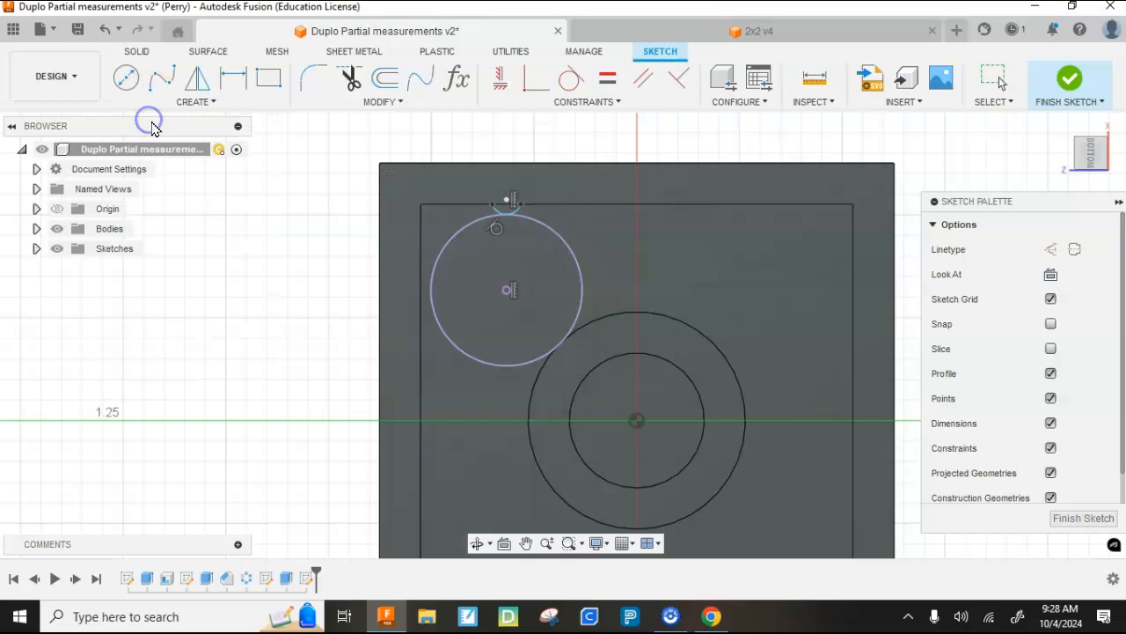
{"action": "left_click", "coordinate": [423, 212]}
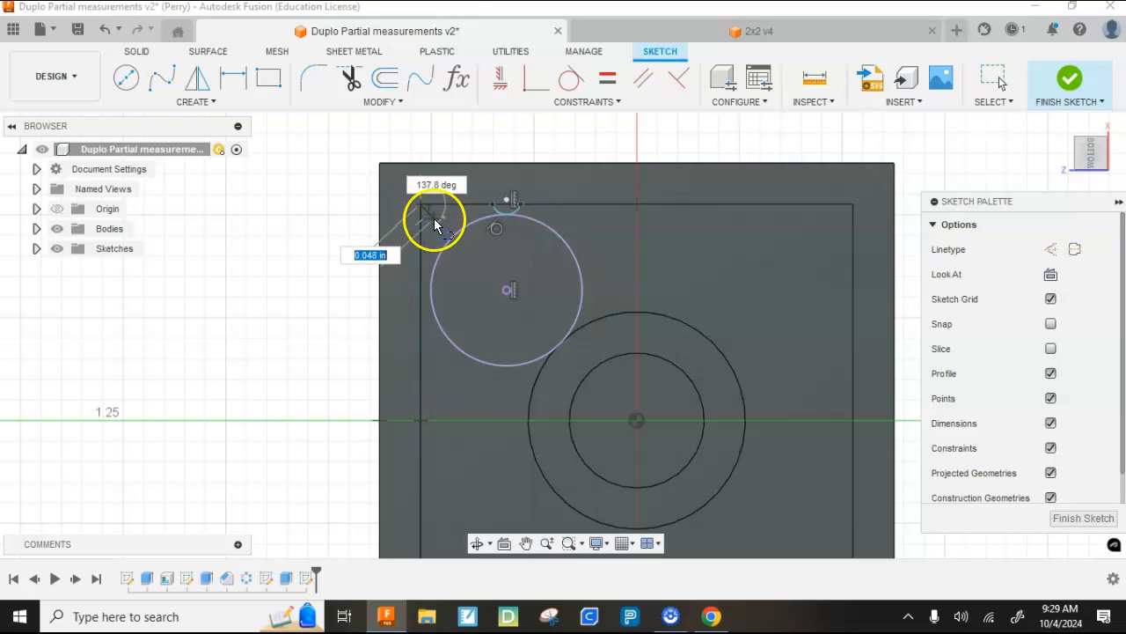
{"action": "scroll", "coordinate": [432, 224], "scroll_direction": "down", "scroll_amount": 3}
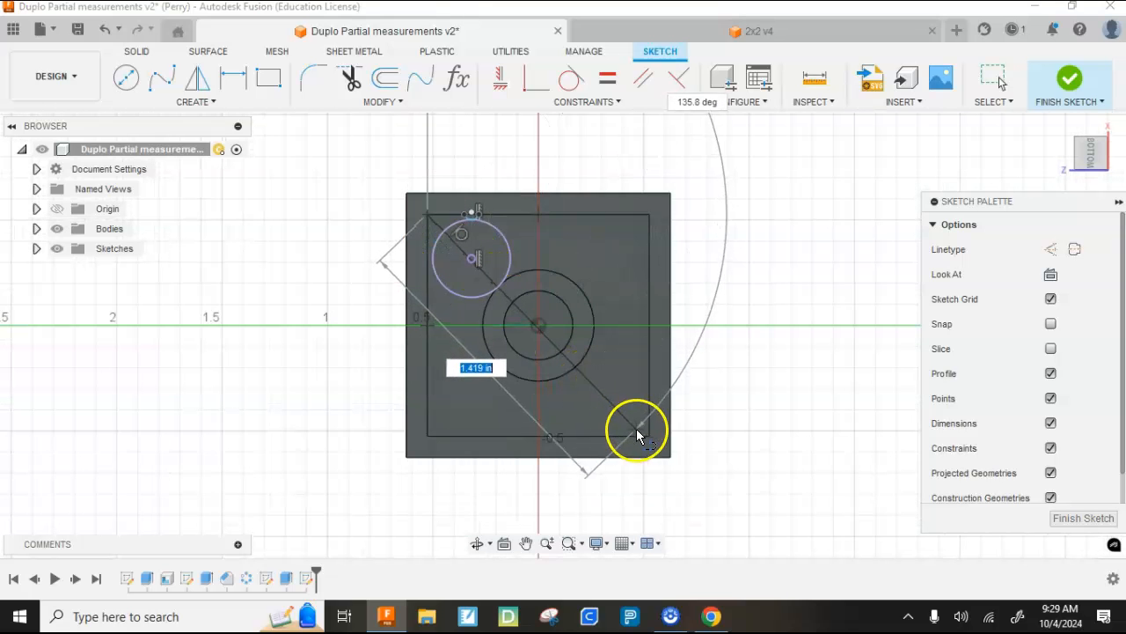
{"action": "scroll", "coordinate": [651, 459], "scroll_direction": "up", "scroll_amount": 3}
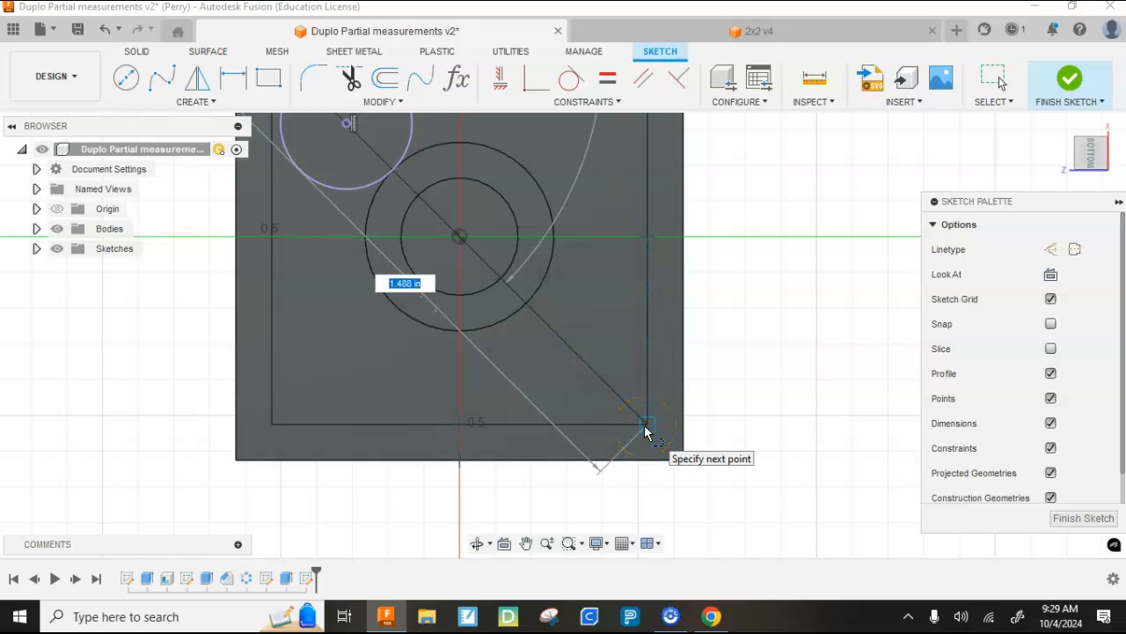
{"action": "left_click", "coordinate": [646, 429]}
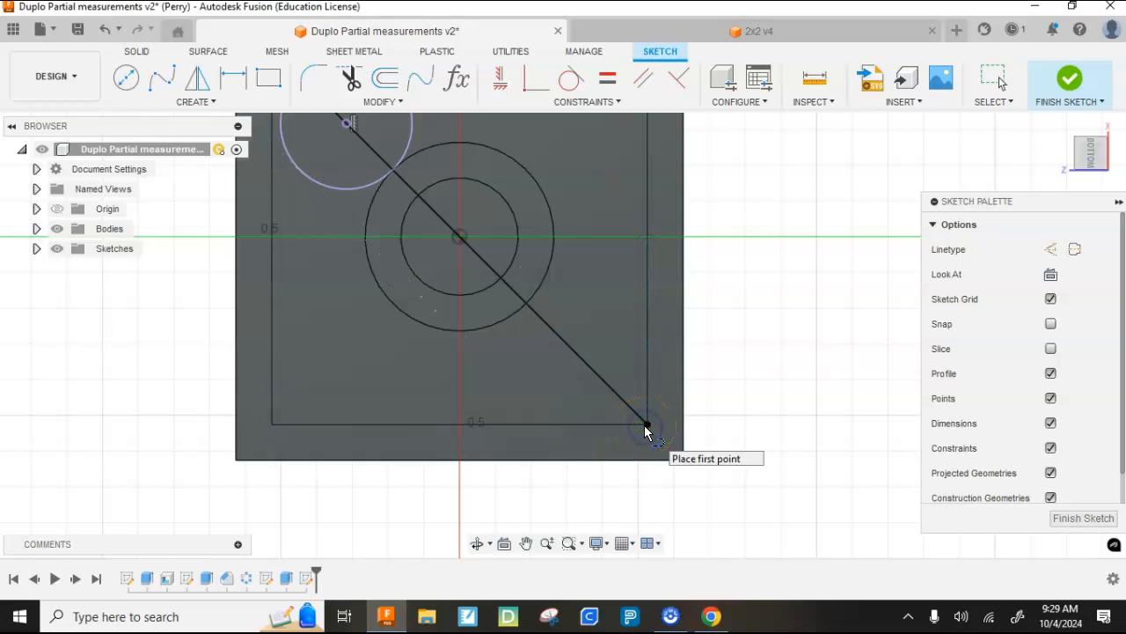
- Mirror the small arc across the diagonal line onto the adjacent inner wall edge
{"action": "scroll", "coordinate": [645, 431], "scroll_direction": "down", "scroll_amount": 3}
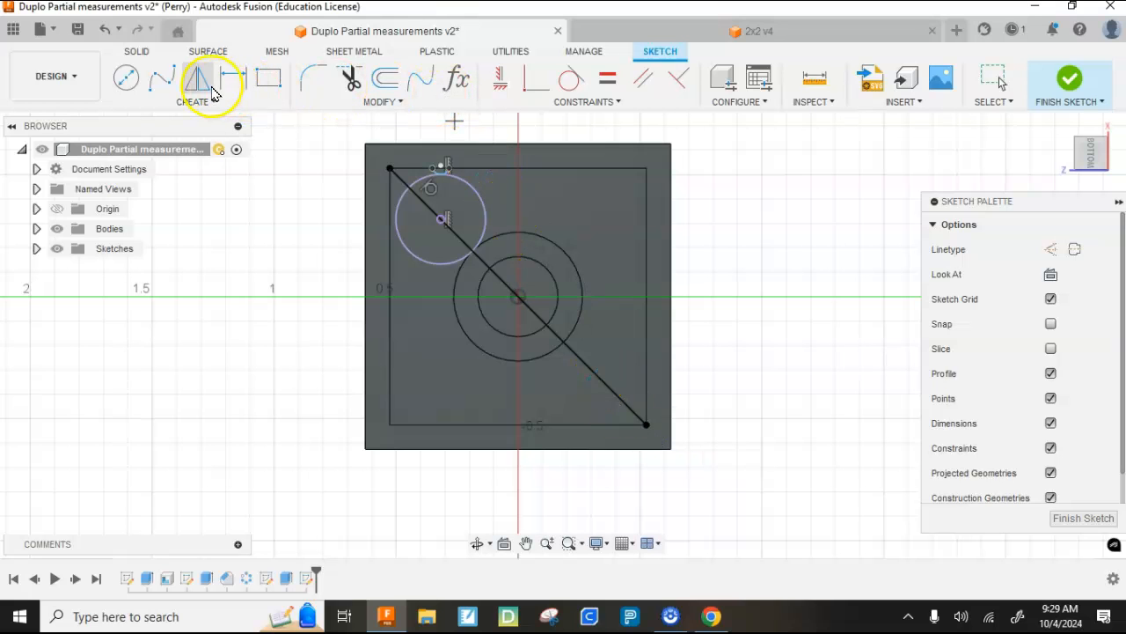
{"action": "left_click", "coordinate": [192, 86]}
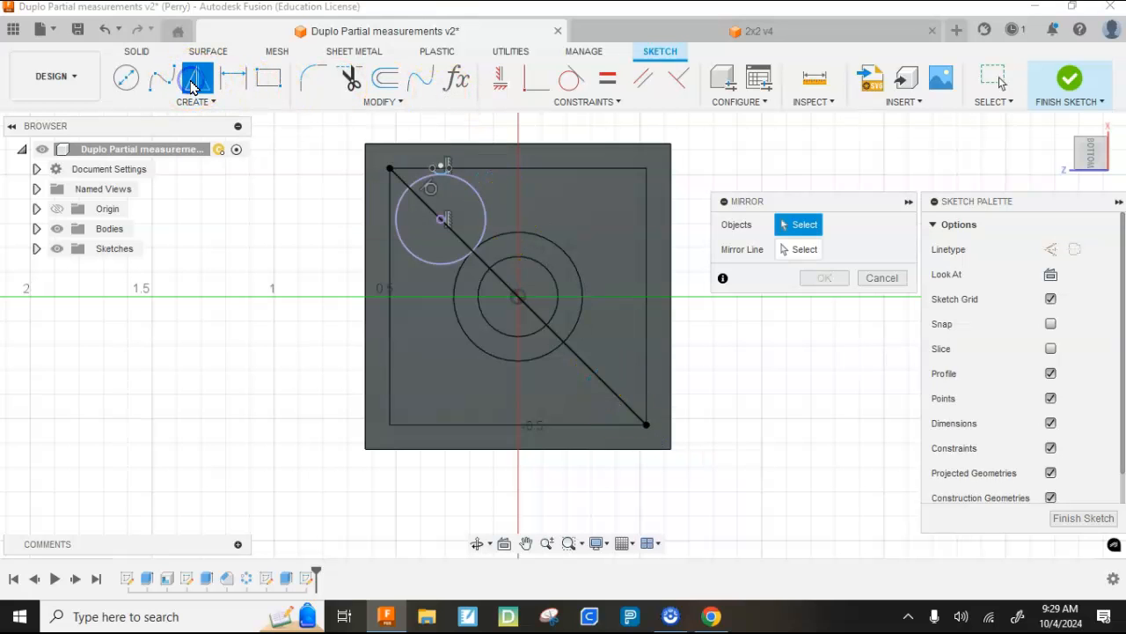
{"action": "scroll", "coordinate": [434, 169], "scroll_direction": "up", "scroll_amount": 5}
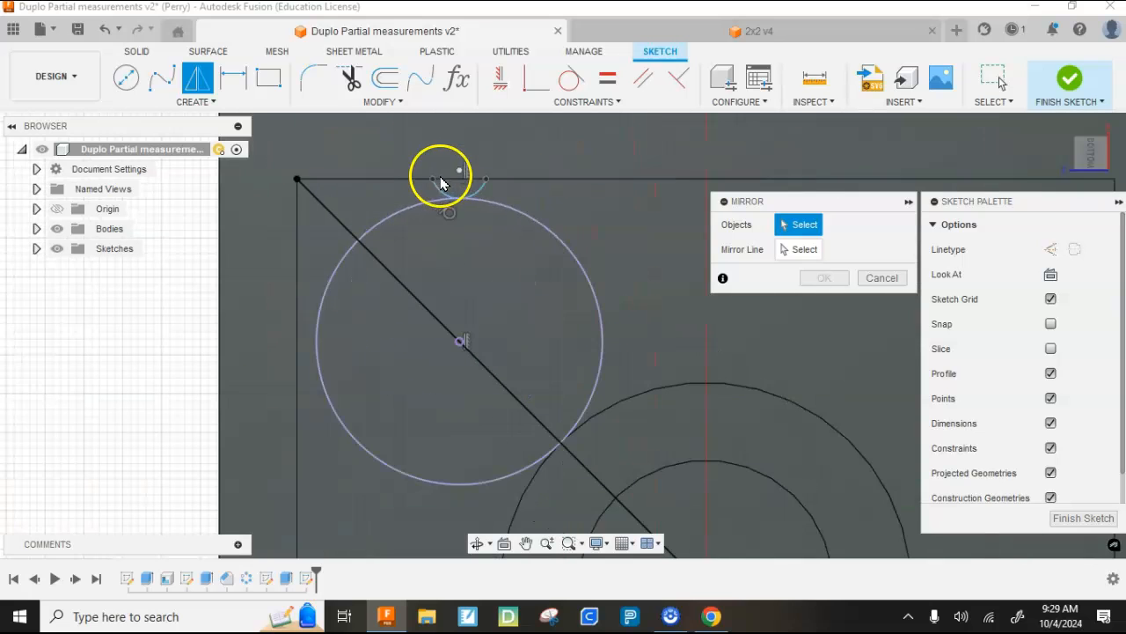
{"action": "left_click", "coordinate": [447, 194]}
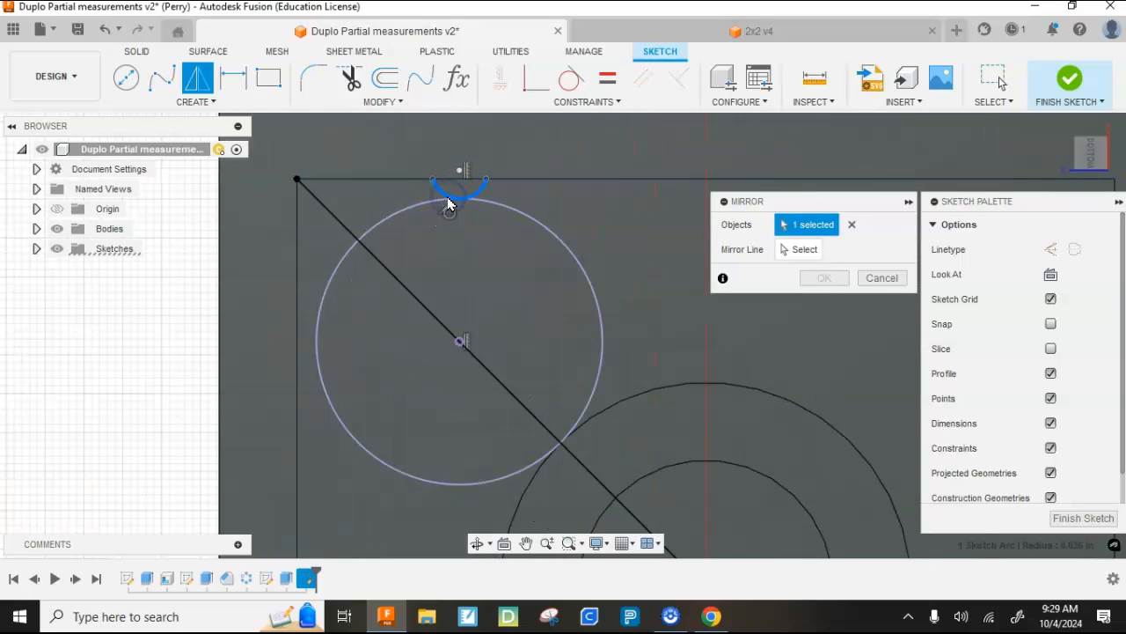
{"action": "left_click", "coordinate": [796, 251]}
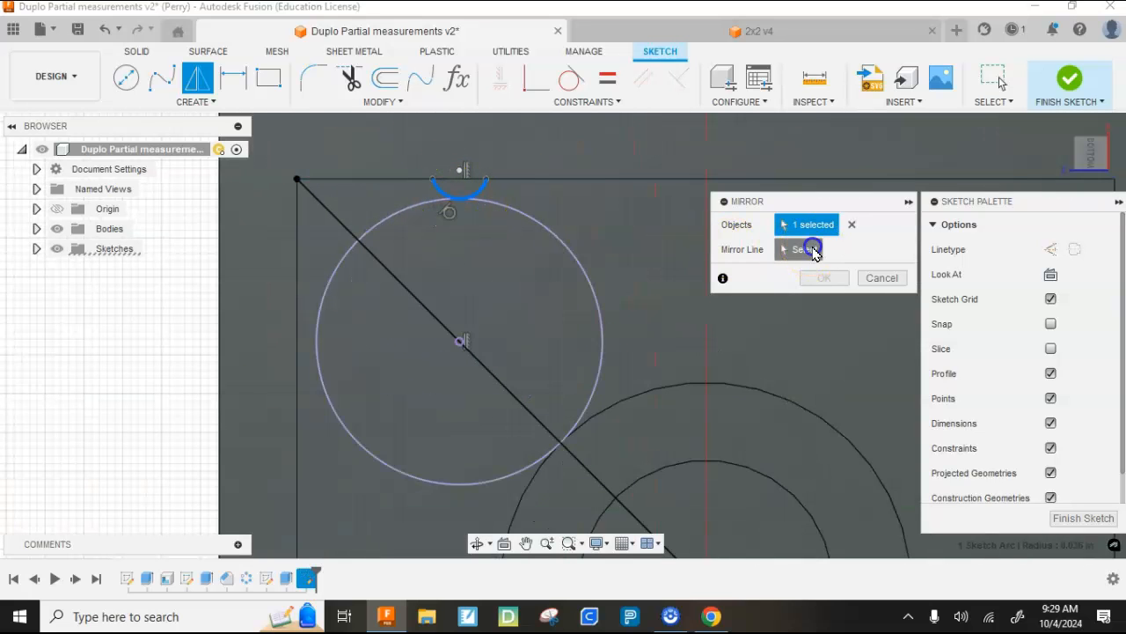
{"action": "left_click", "coordinate": [351, 239]}
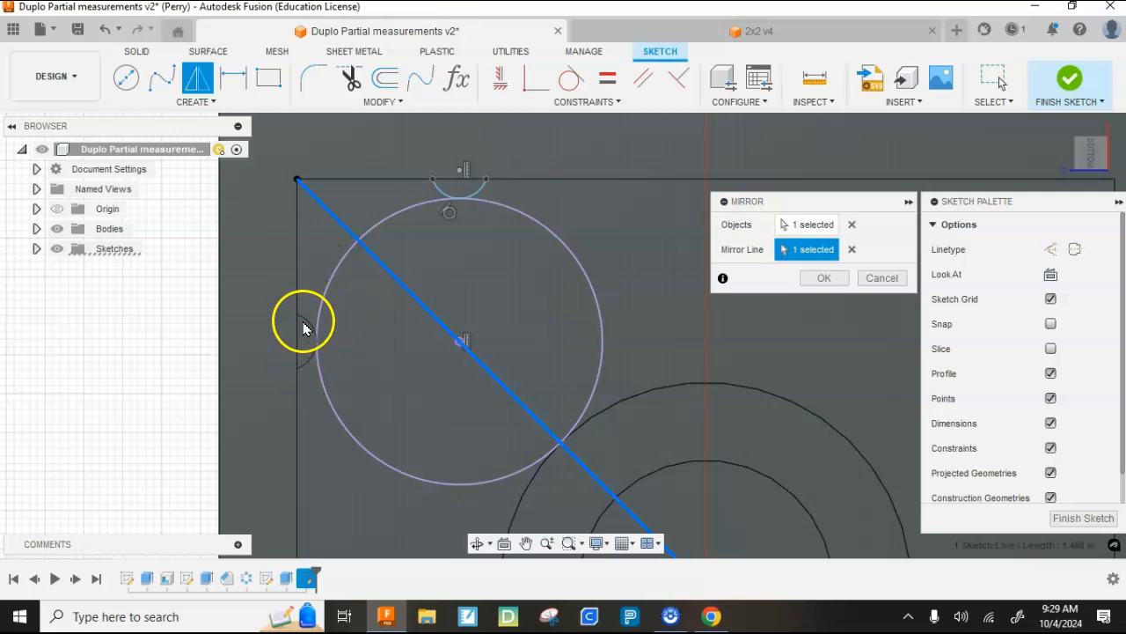
{"action": "scroll", "coordinate": [312, 352], "scroll_direction": "up", "scroll_amount": 5}
{"action": "scroll", "coordinate": [312, 352], "scroll_direction": "down", "scroll_amount": 2}
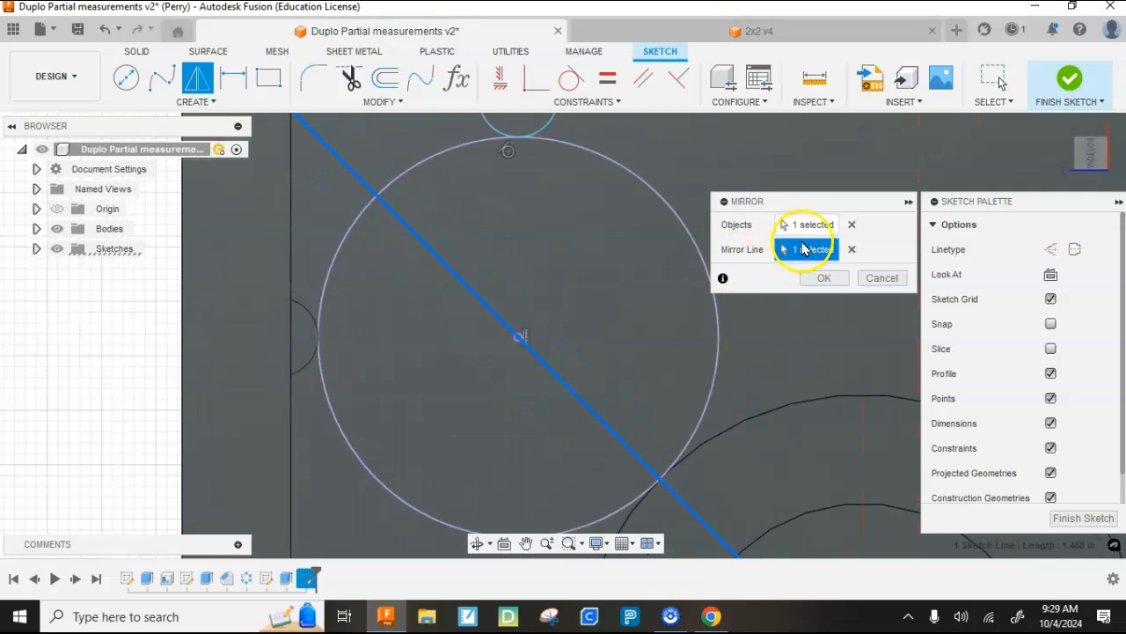
{"action": "left_click", "coordinate": [823, 278]}
- Set up a circular sketch pattern of the two small wall arcs around the centre point of the tube circles
{"action": "scroll", "coordinate": [575, 252], "scroll_direction": "down", "scroll_amount": 5}
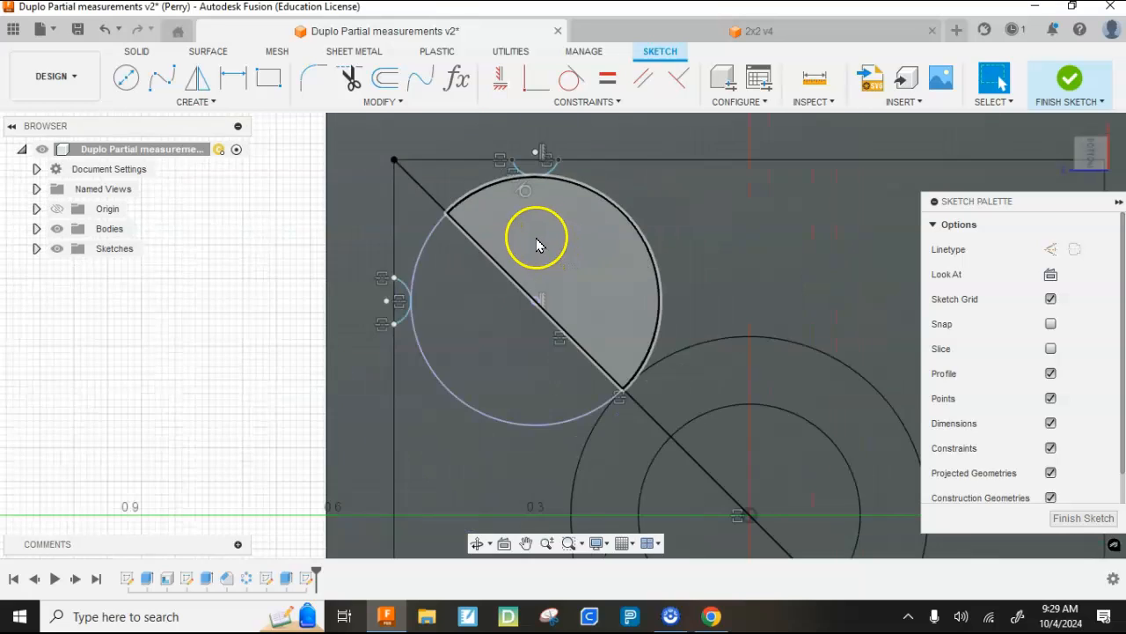
{"action": "left_click", "coordinate": [211, 103]}
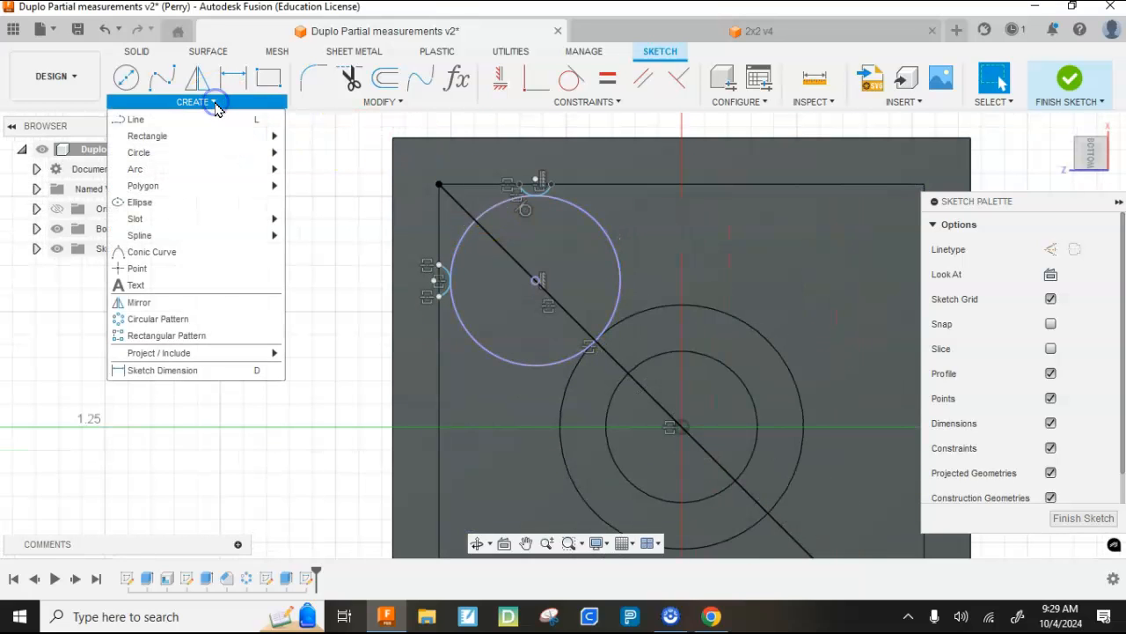
{"action": "left_click", "coordinate": [189, 319]}
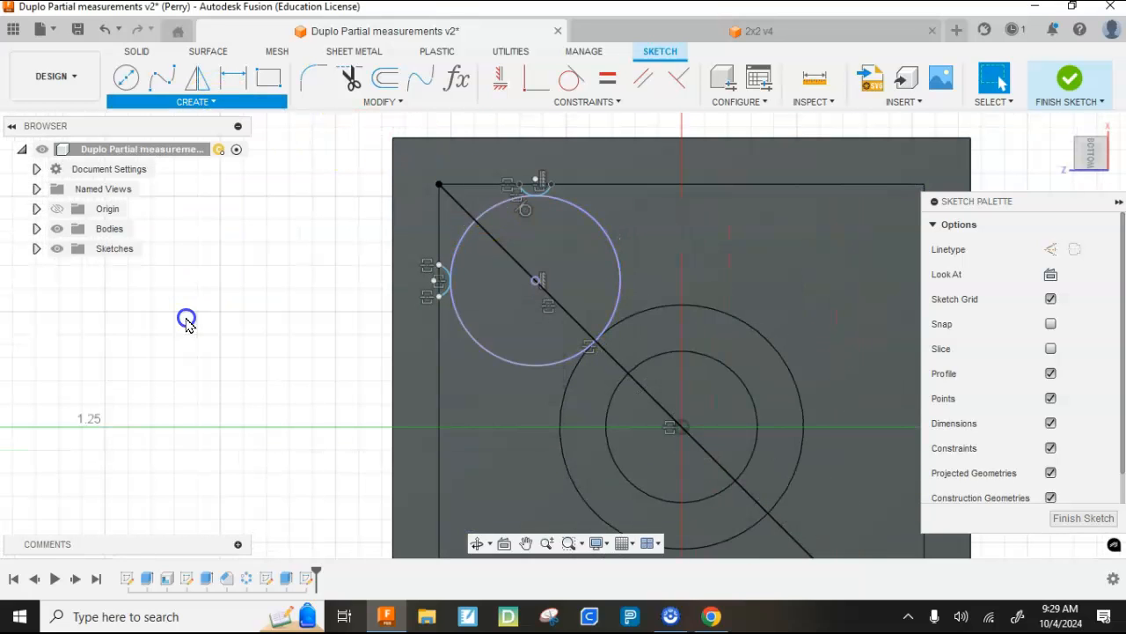
{"action": "scroll", "coordinate": [528, 188], "scroll_direction": "up", "scroll_amount": 6}
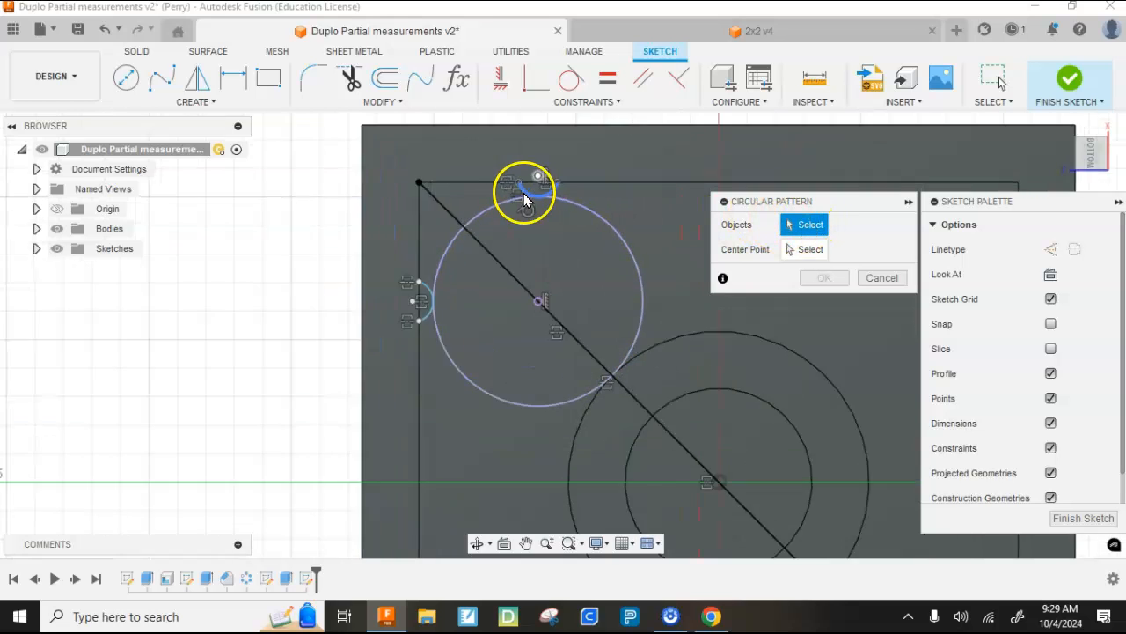
{"action": "left_click", "coordinate": [557, 197]}
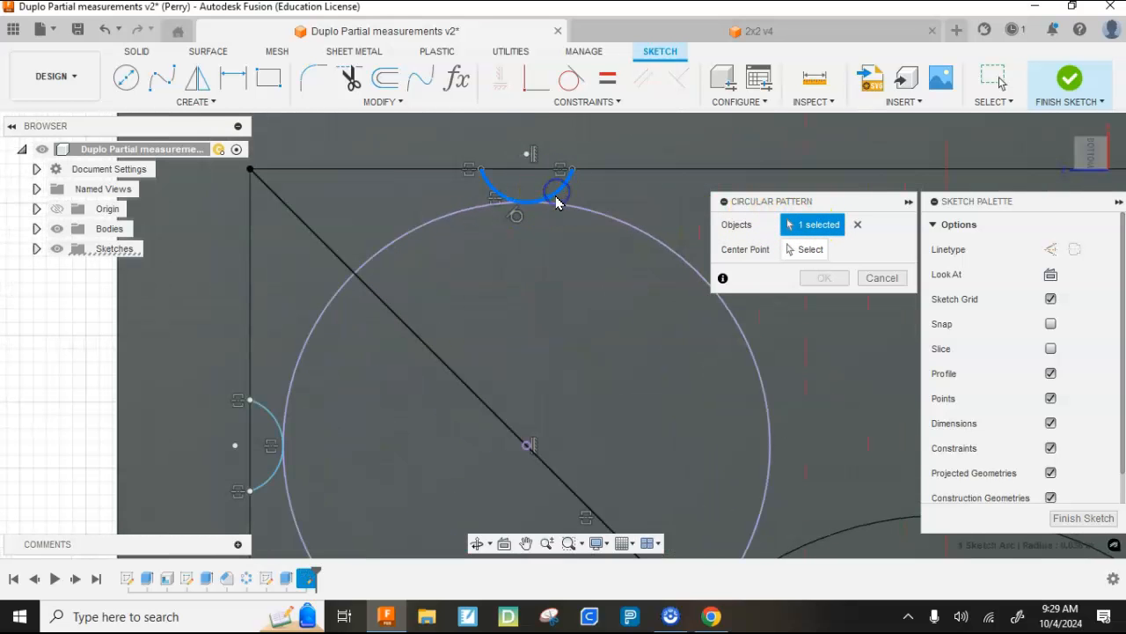
{"action": "left_click", "coordinate": [273, 425]}
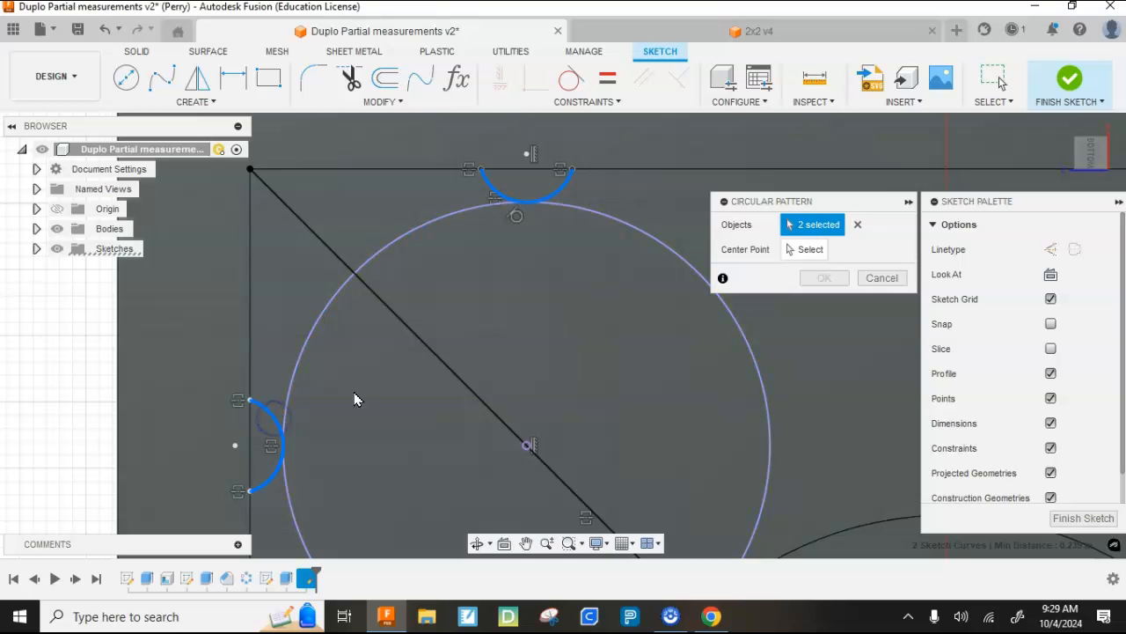
{"action": "left_click", "coordinate": [811, 249]}
{"action": "scroll", "coordinate": [679, 188], "scroll_direction": "down", "scroll_amount": 5}
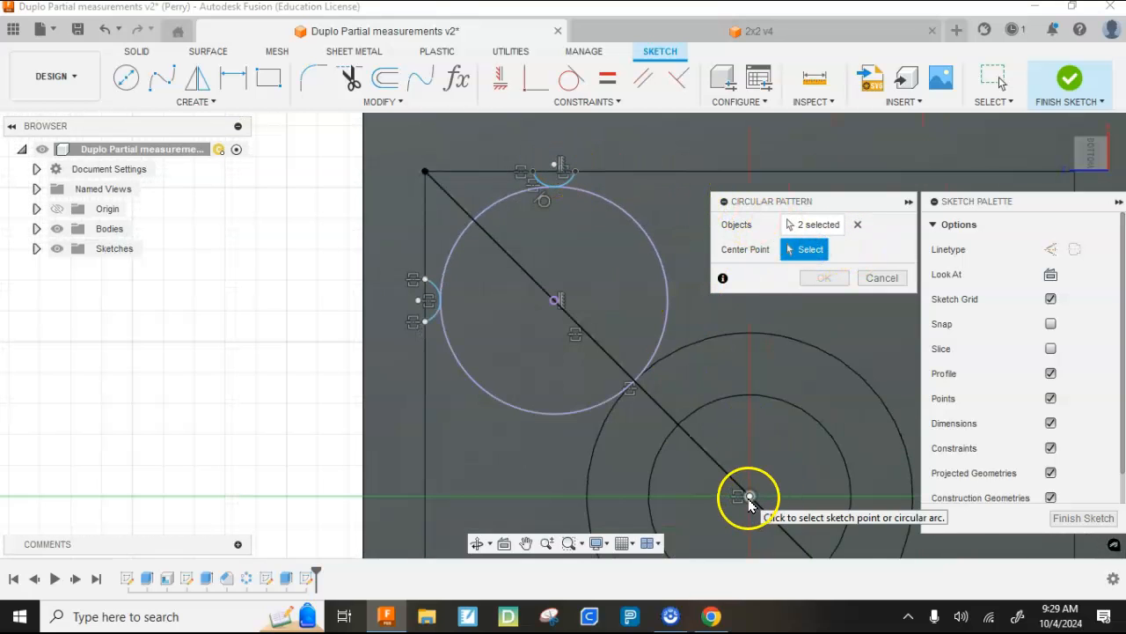
{"action": "left_click", "coordinate": [750, 497]}
{"action": "scroll", "coordinate": [490, 312], "scroll_direction": "down", "scroll_amount": 3}
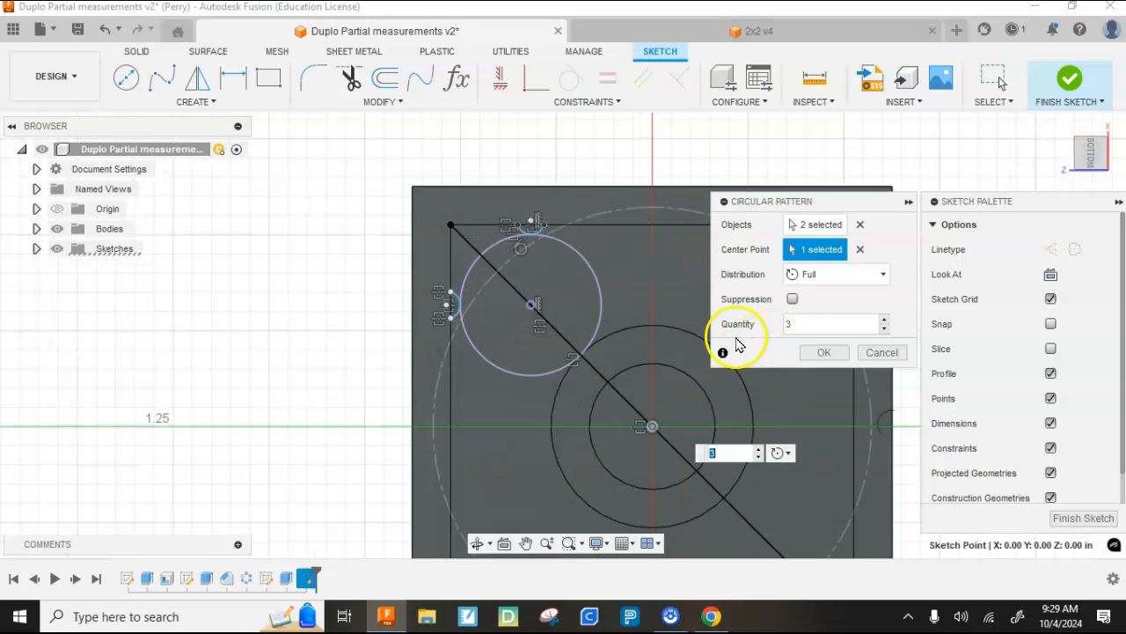
- Set the circular pattern's quantity to 4 with full distribution, apply it and finish the sketch
{"action": "scroll", "coordinate": [493, 264], "scroll_direction": "down", "scroll_amount": 2}
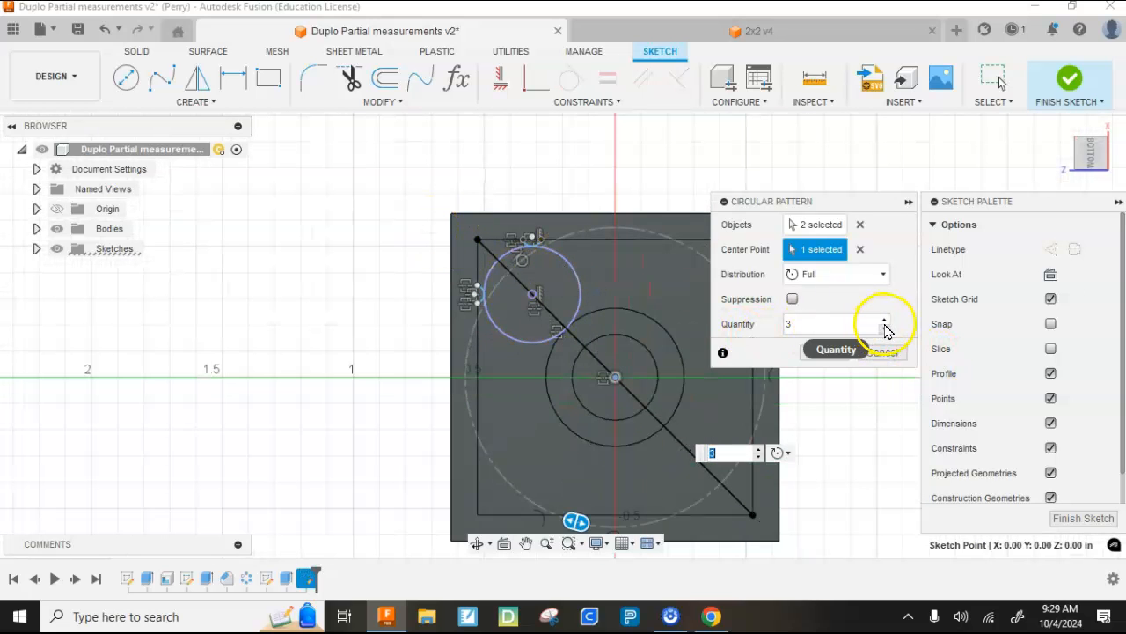
{"action": "left_click", "coordinate": [885, 320]}
{"action": "scroll", "coordinate": [766, 462], "scroll_direction": "up", "scroll_amount": 3}
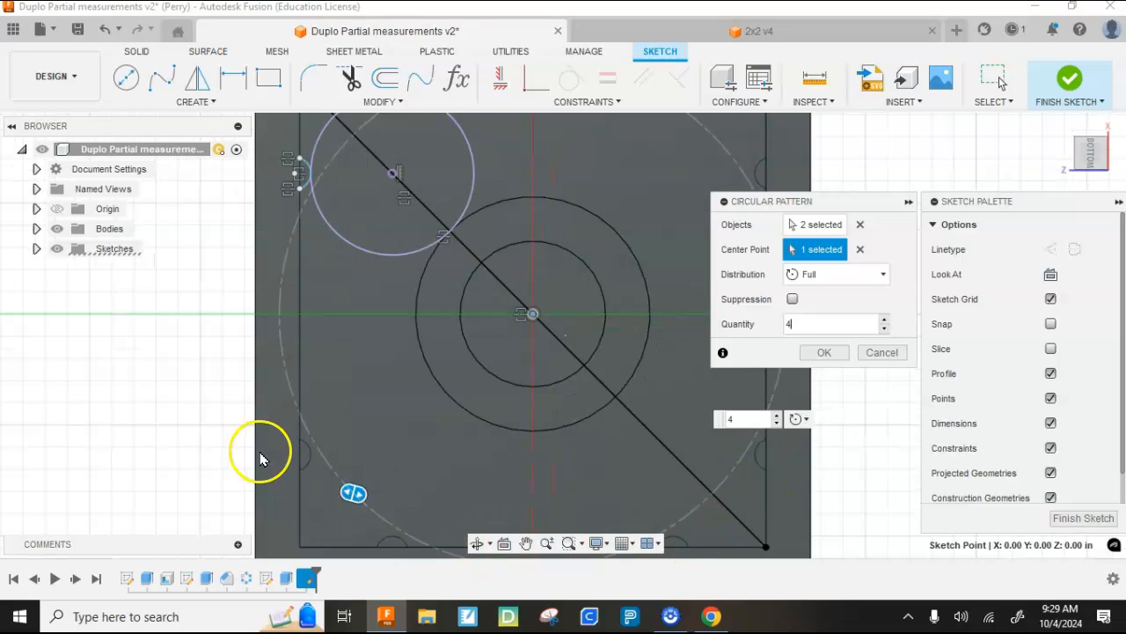
{"action": "left_click", "coordinate": [824, 352]}
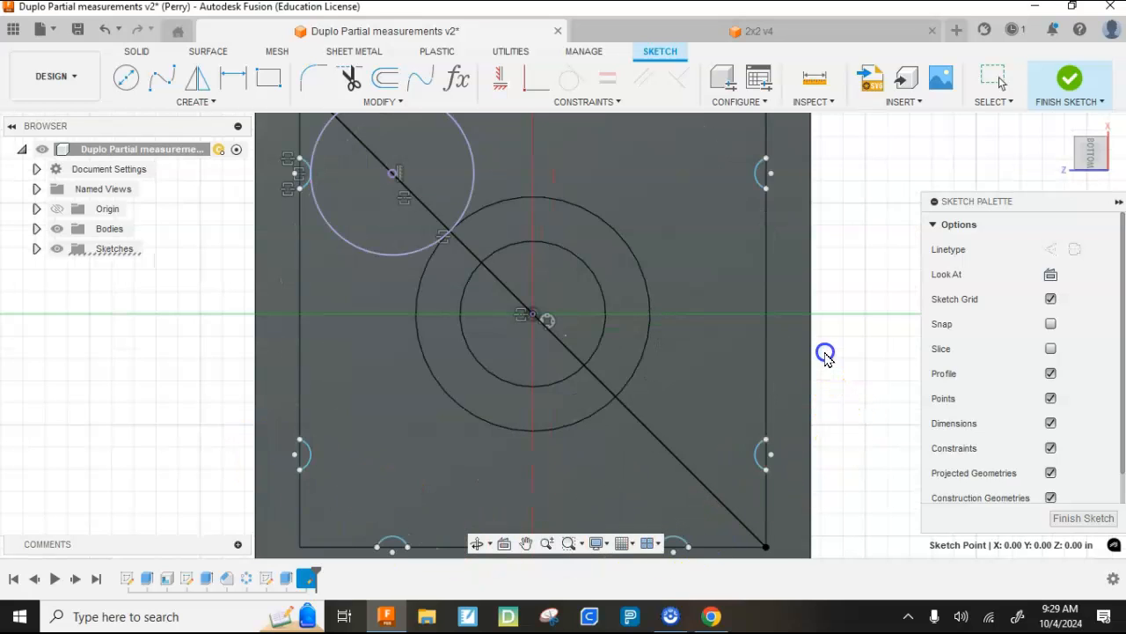
{"action": "scroll", "coordinate": [861, 317], "scroll_direction": "down", "scroll_amount": 1}
{"action": "scroll", "coordinate": [861, 317], "scroll_direction": "down", "scroll_amount": 2}
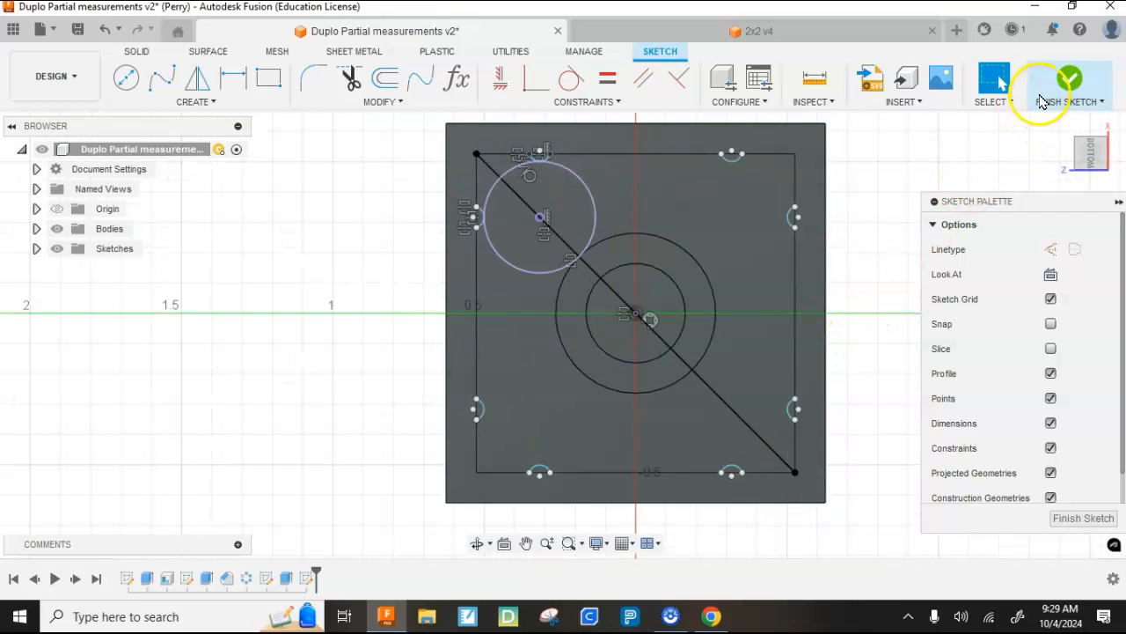
{"action": "left_click", "coordinate": [1068, 81]}
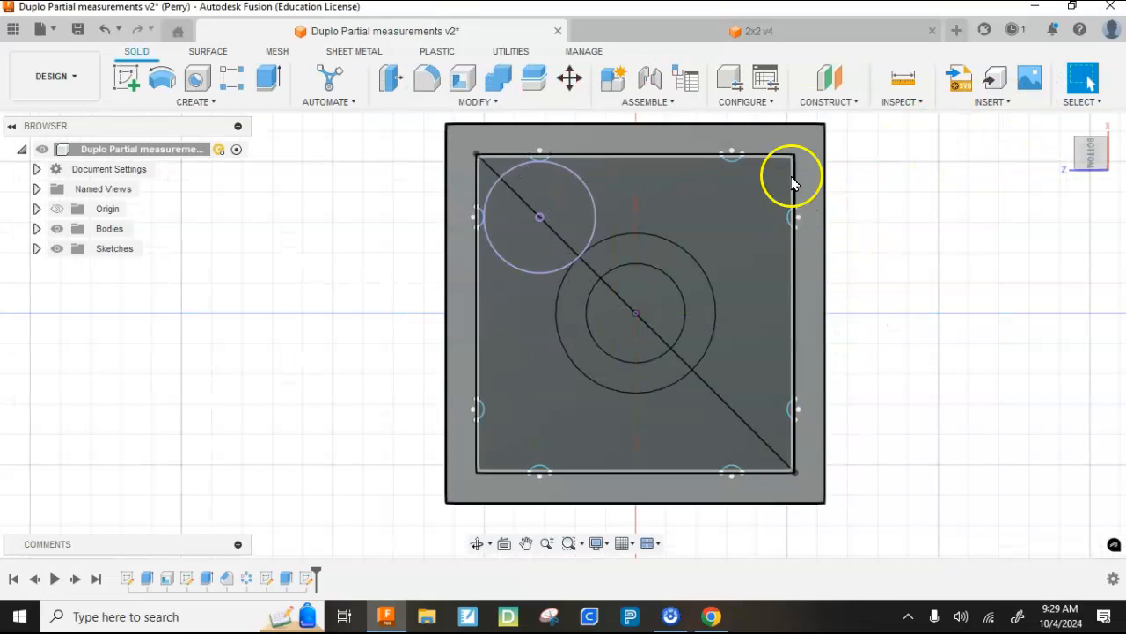
- Begin an extrusion with the two arc profiles beside the projected stud circle and the two at the neighbouring cavity corner off the diagonal
{"action": "left_click", "coordinate": [267, 82]}
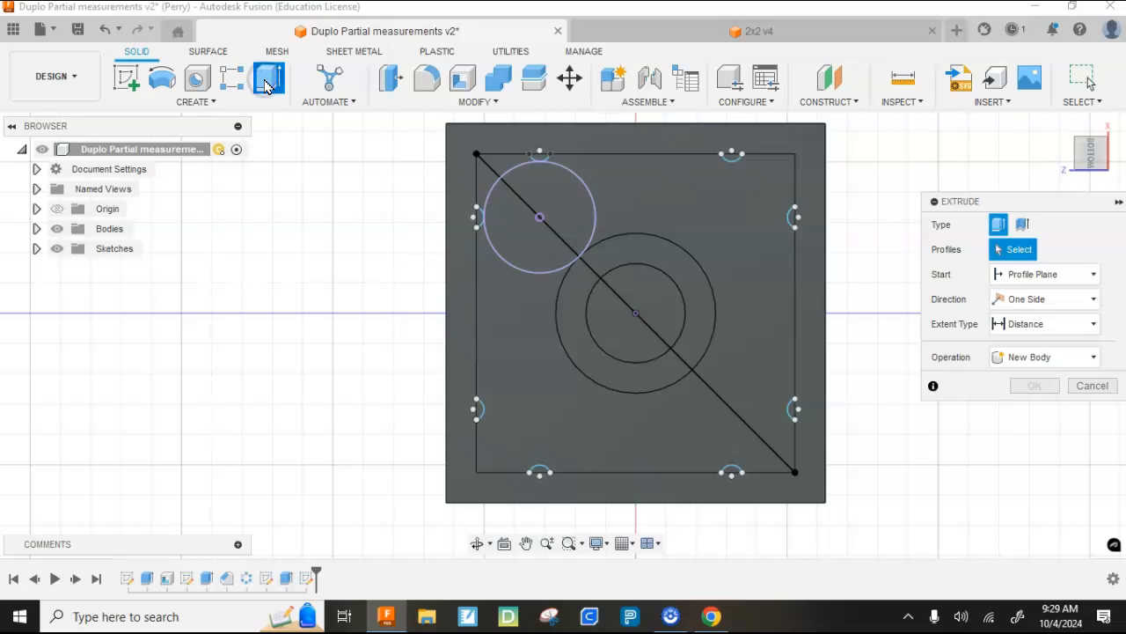
{"action": "scroll", "coordinate": [546, 154], "scroll_direction": "up", "scroll_amount": 3}
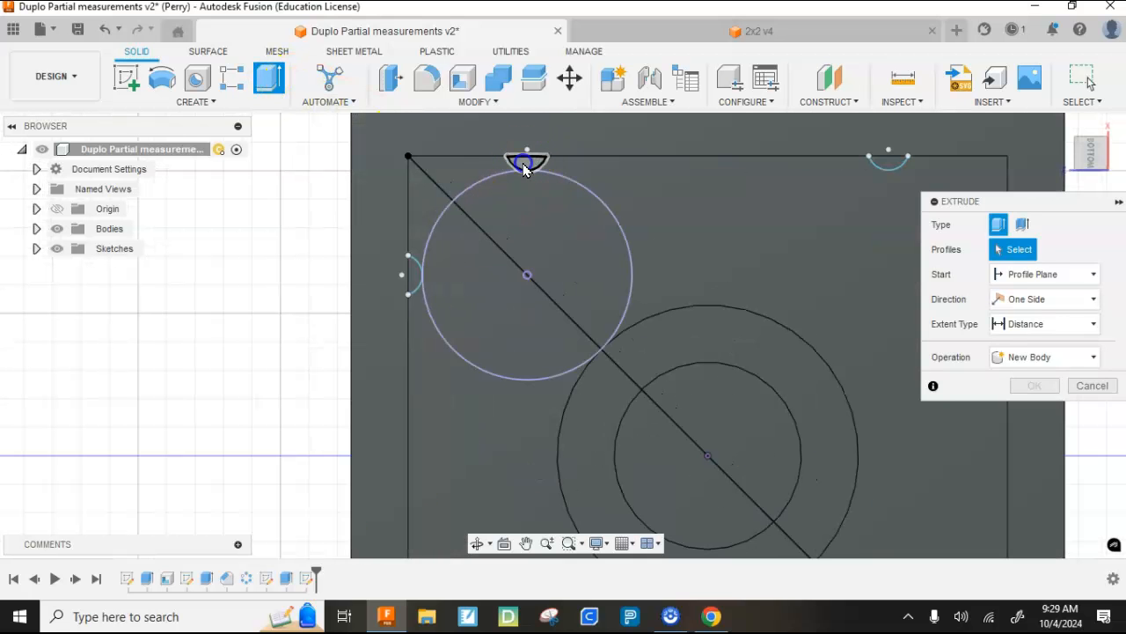
{"action": "left_click", "coordinate": [525, 161]}
{"action": "left_click", "coordinate": [411, 280]}
{"action": "scroll", "coordinate": [395, 256], "scroll_direction": "down", "scroll_amount": 6}
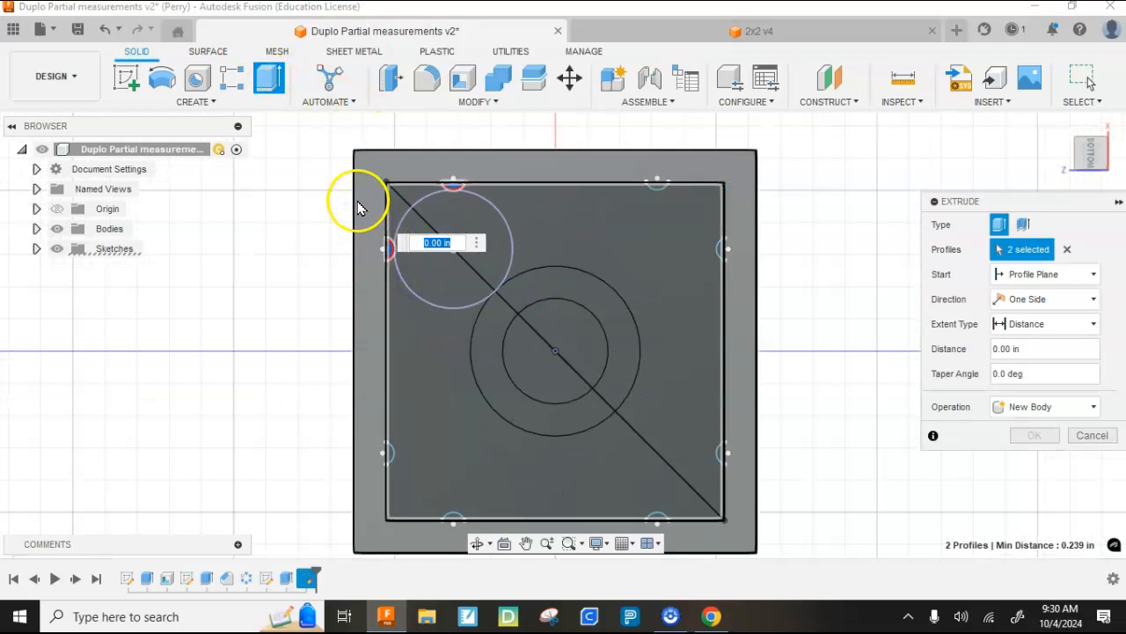
{"action": "scroll", "coordinate": [366, 365], "scroll_direction": "up", "scroll_amount": 5}
{"action": "scroll", "coordinate": [384, 294], "scroll_direction": "up", "scroll_amount": 3}
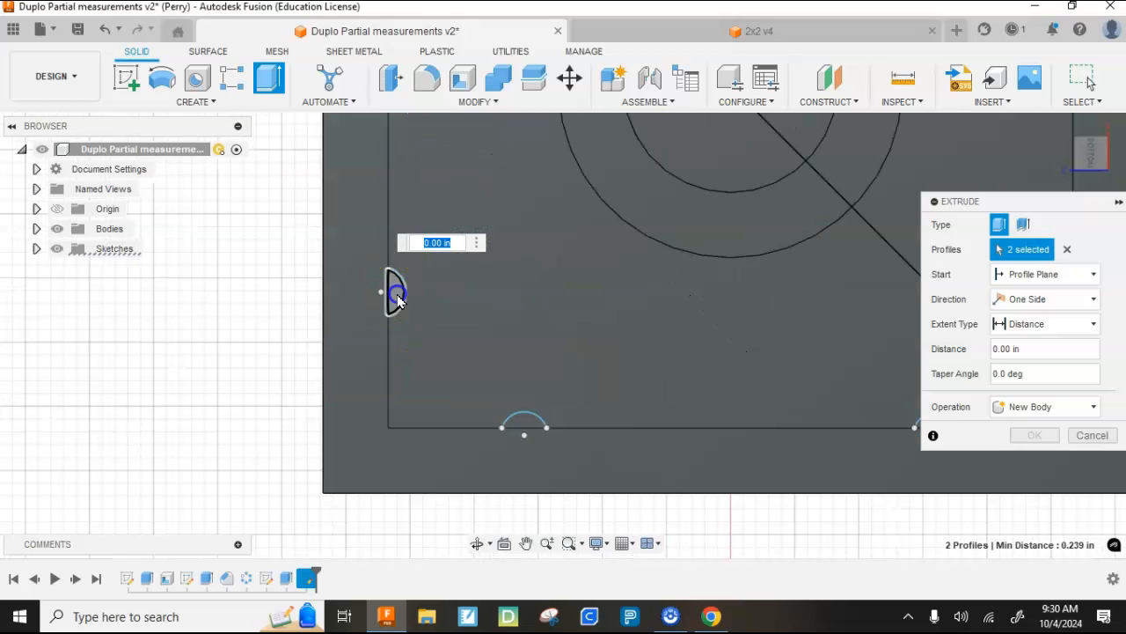
{"action": "left_click", "coordinate": [390, 294]}
{"action": "left_click", "coordinate": [525, 429]}
{"action": "scroll", "coordinate": [361, 317], "scroll_direction": "down", "scroll_amount": 3}
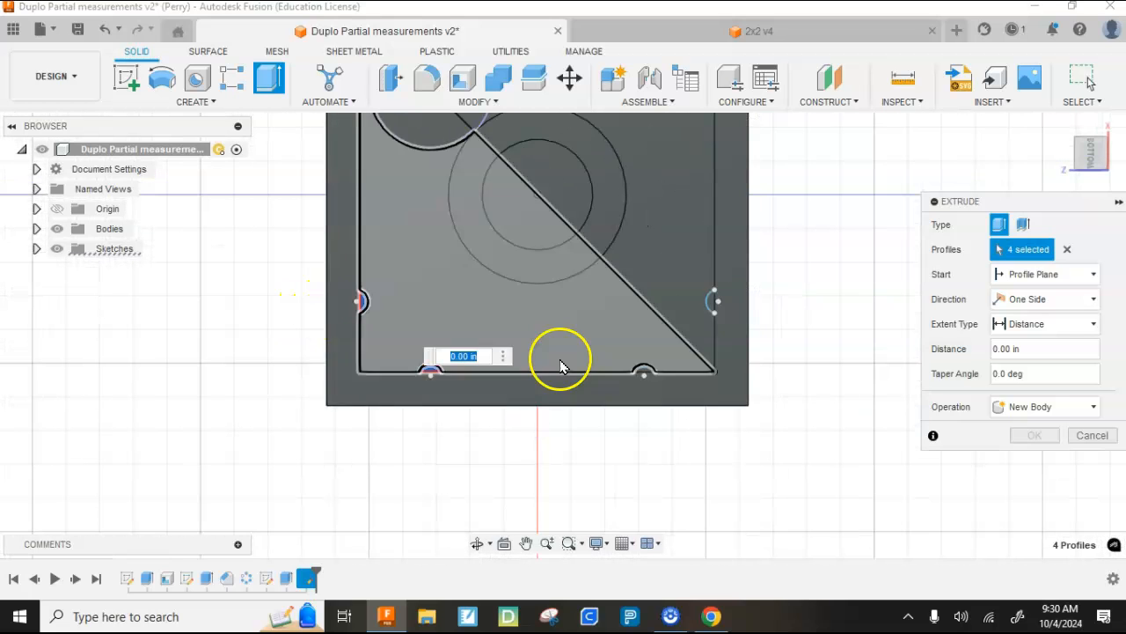
- Add the remaining four arc profiles around the other two cavity corners to the extrusion selection
{"action": "scroll", "coordinate": [642, 374], "scroll_direction": "up", "scroll_amount": 4}
{"action": "left_click", "coordinate": [640, 374]}
{"action": "left_click", "coordinate": [746, 260]}
{"action": "scroll", "coordinate": [603, 321], "scroll_direction": "down", "scroll_amount": 1}
{"action": "scroll", "coordinate": [616, 327], "scroll_direction": "down", "scroll_amount": 3}
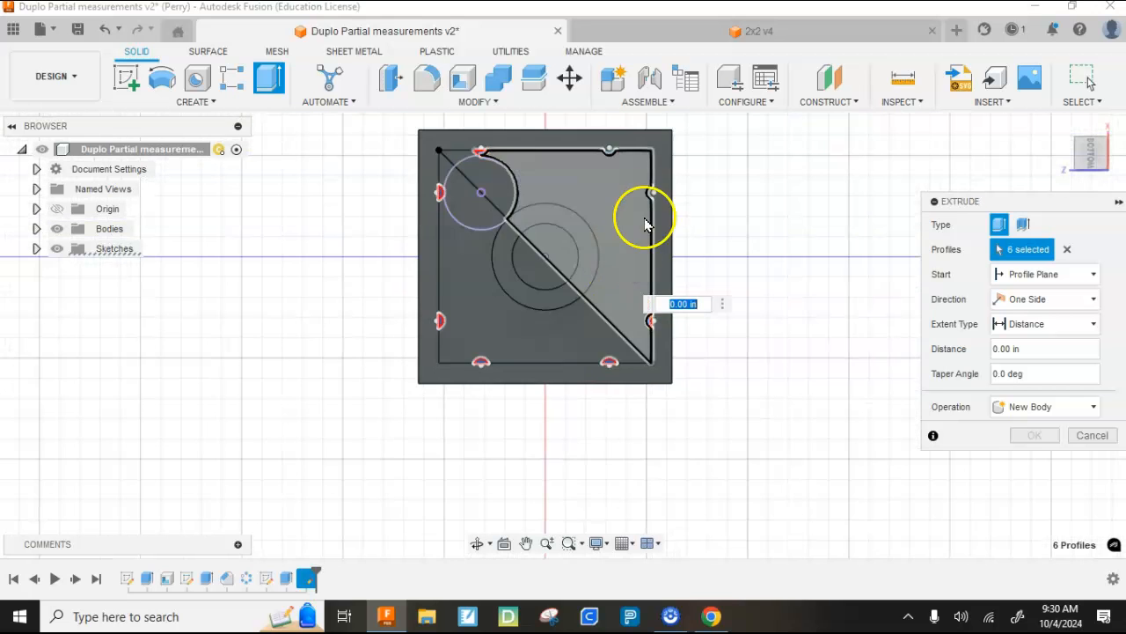
{"action": "scroll", "coordinate": [659, 184], "scroll_direction": "up", "scroll_amount": 6}
{"action": "left_click", "coordinate": [637, 211]}
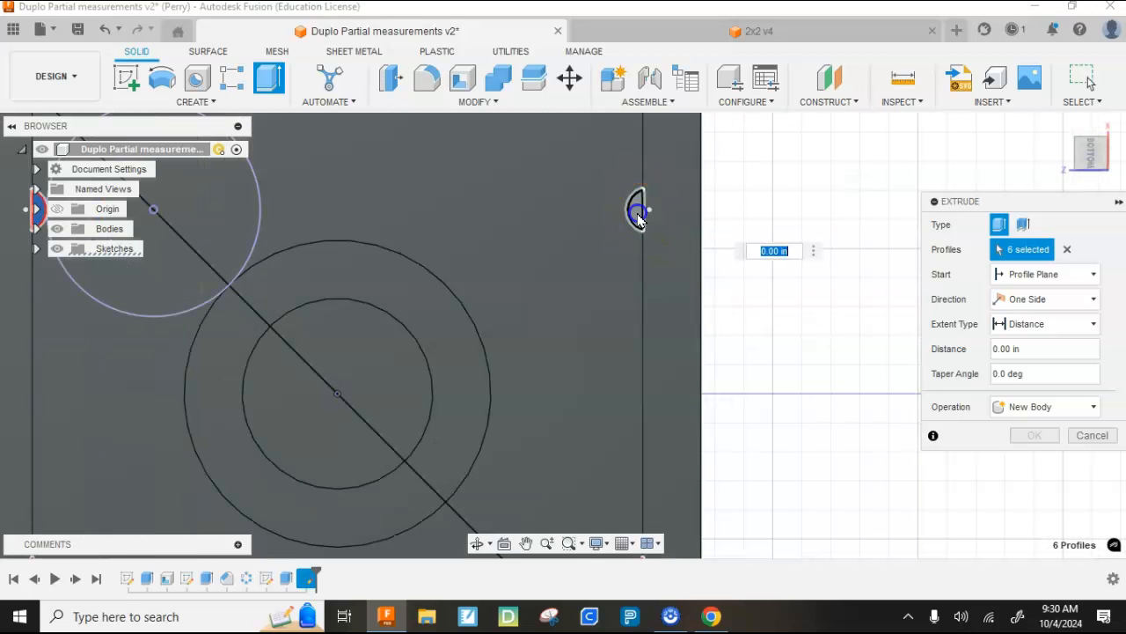
{"action": "scroll", "coordinate": [636, 214], "scroll_direction": "down", "scroll_amount": 3}
{"action": "scroll", "coordinate": [616, 264], "scroll_direction": "up", "scroll_amount": 2}
{"action": "left_click", "coordinate": [561, 183]}
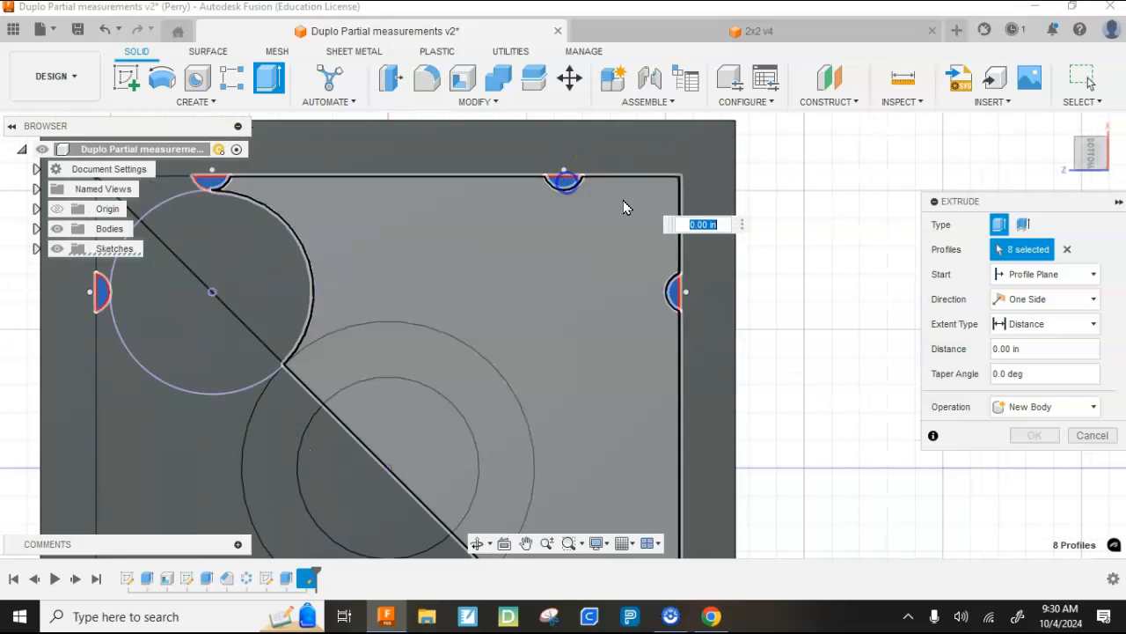
- Extrude the eight arc profiles -0.20 in into the brick, joining them to the body
{"action": "left_click", "coordinate": [1063, 126]}
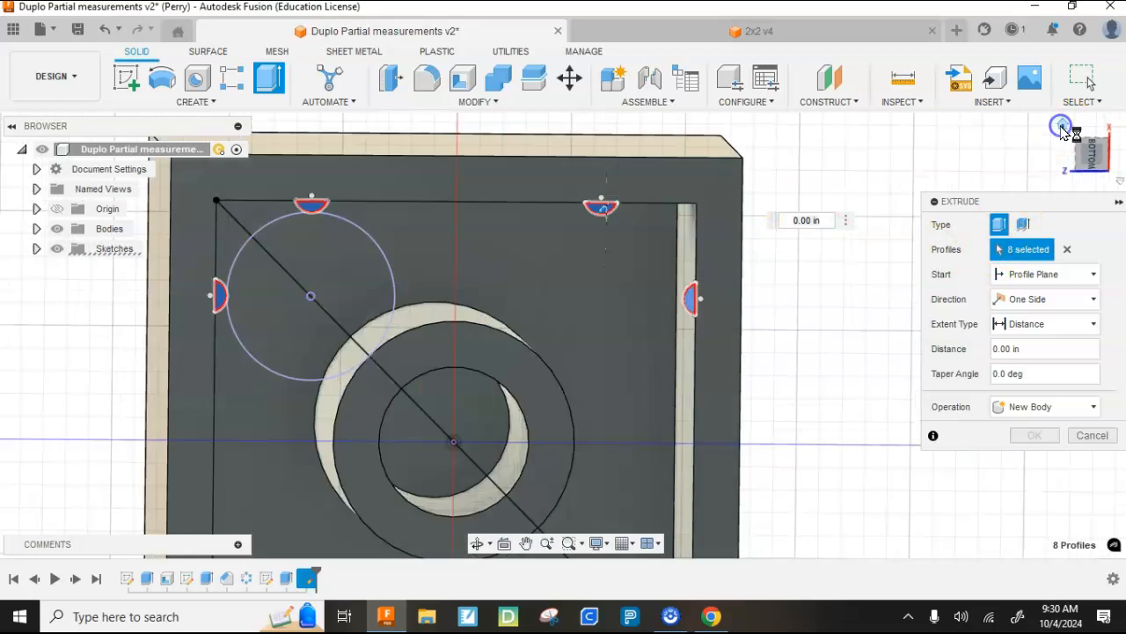
{"action": "left_click_drag", "start_coordinate": [699, 452], "coordinate": [705, 420]}
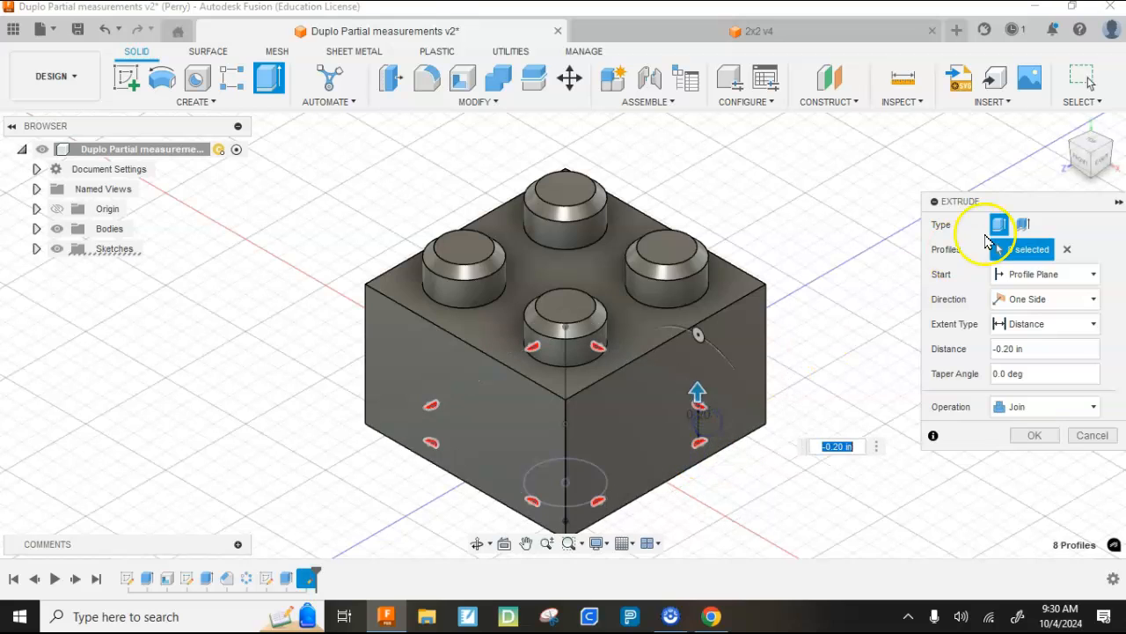
{"action": "left_click", "coordinate": [1084, 165]}
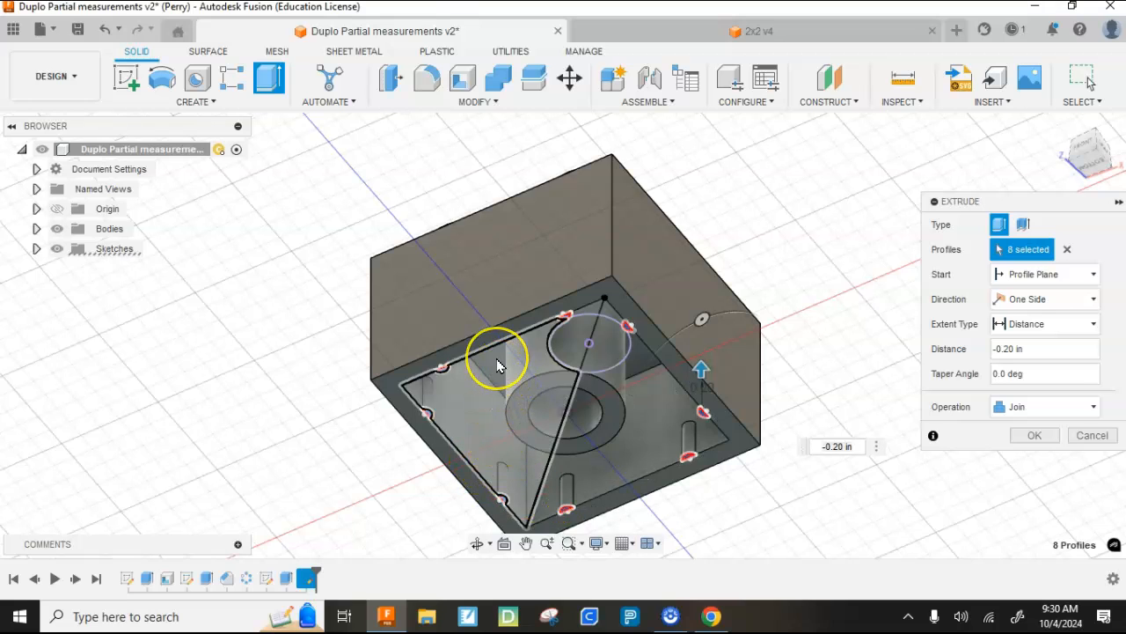
{"action": "left_click", "coordinate": [1025, 438]}
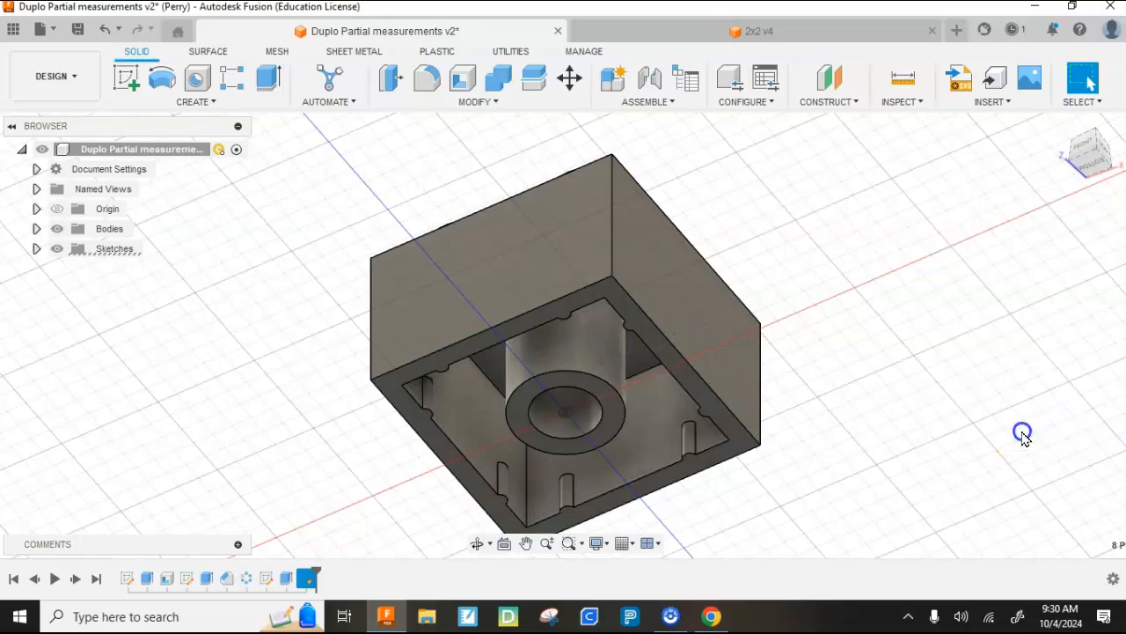
- Start a new sketch on the brick's right outer side face
{"action": "left_click", "coordinate": [1091, 162]}
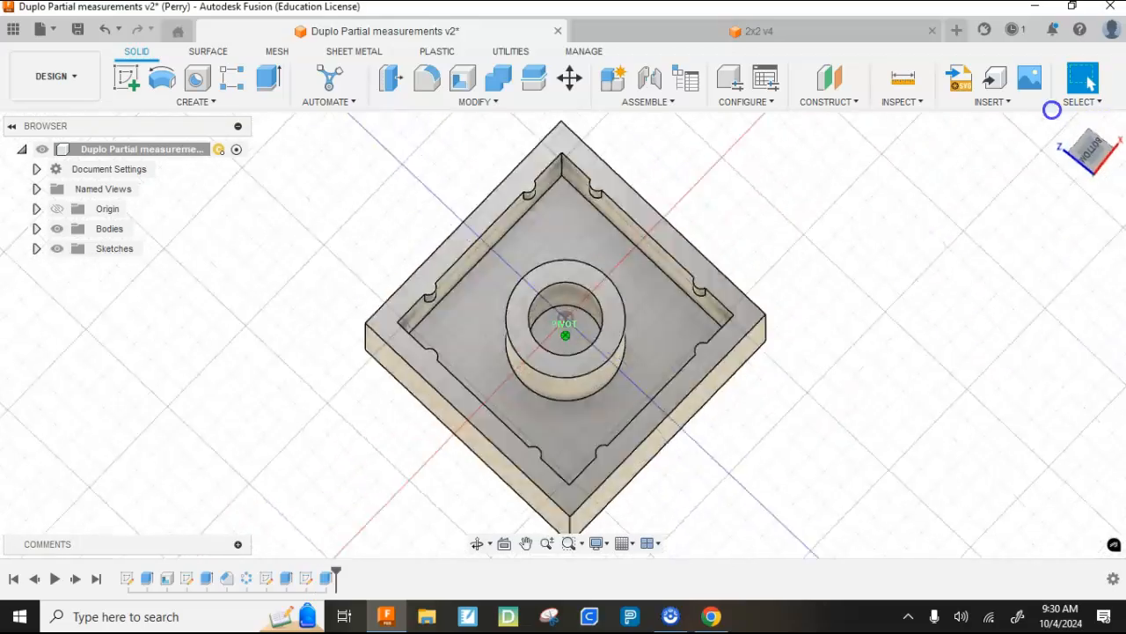
{"action": "middle_click_drag", "start_coordinate": [959, 127], "coordinate": [1055, 193], "text": "shift"}
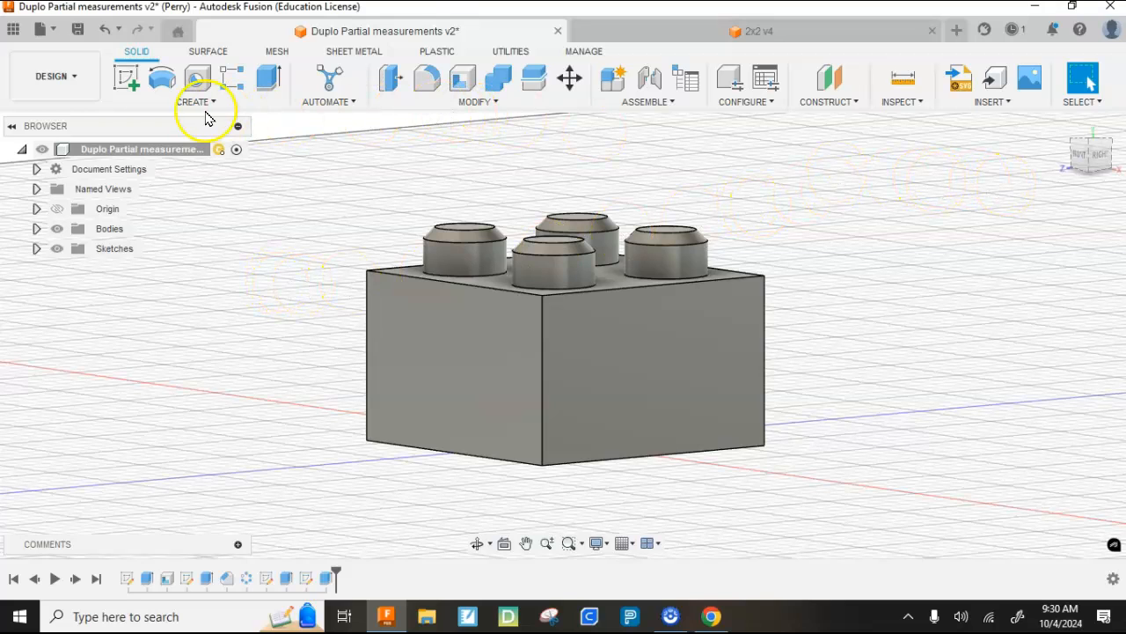
{"action": "left_click", "coordinate": [126, 83]}
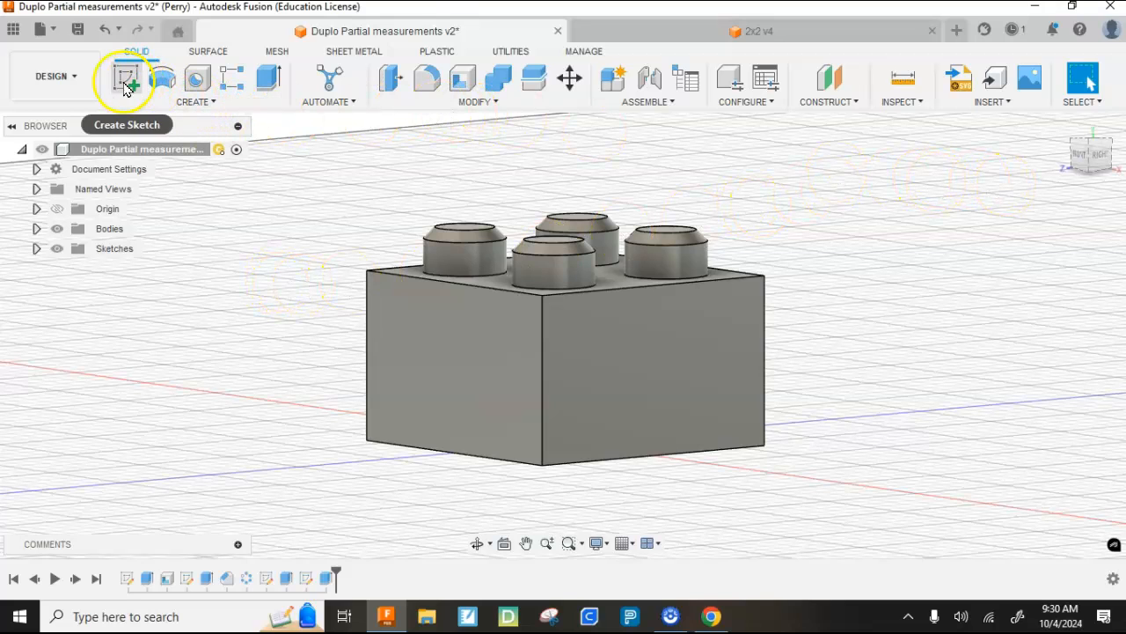
{"action": "left_click", "coordinate": [656, 356]}
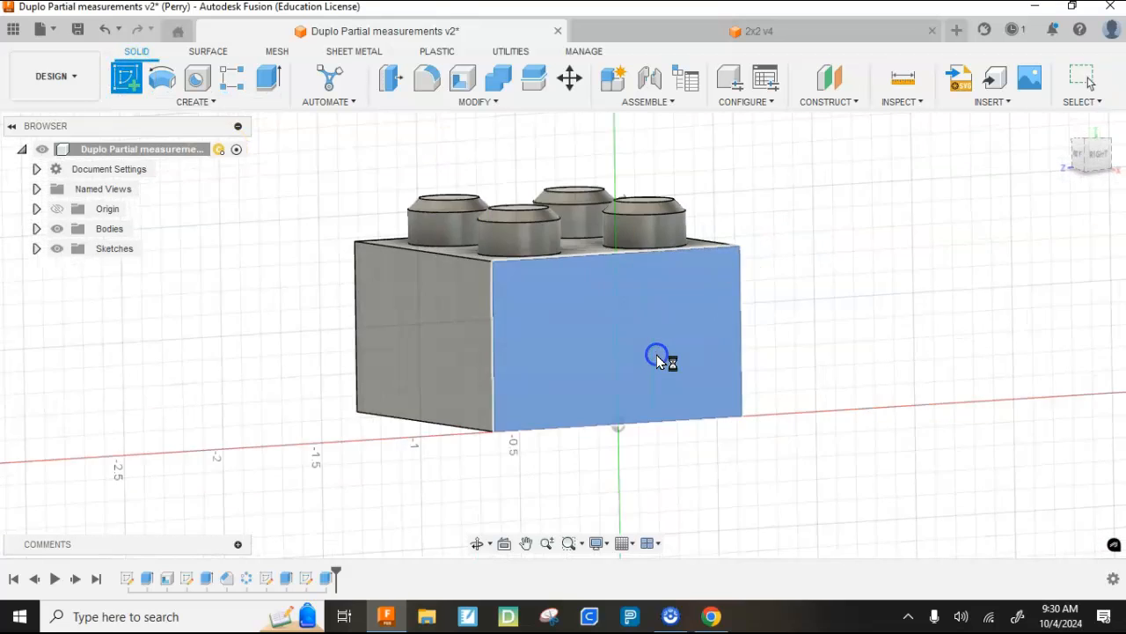
- Add sketch text reading CDS in a frame spanning the side face from its upper-left to its lower-right corner
{"action": "left_click", "coordinate": [195, 102]}
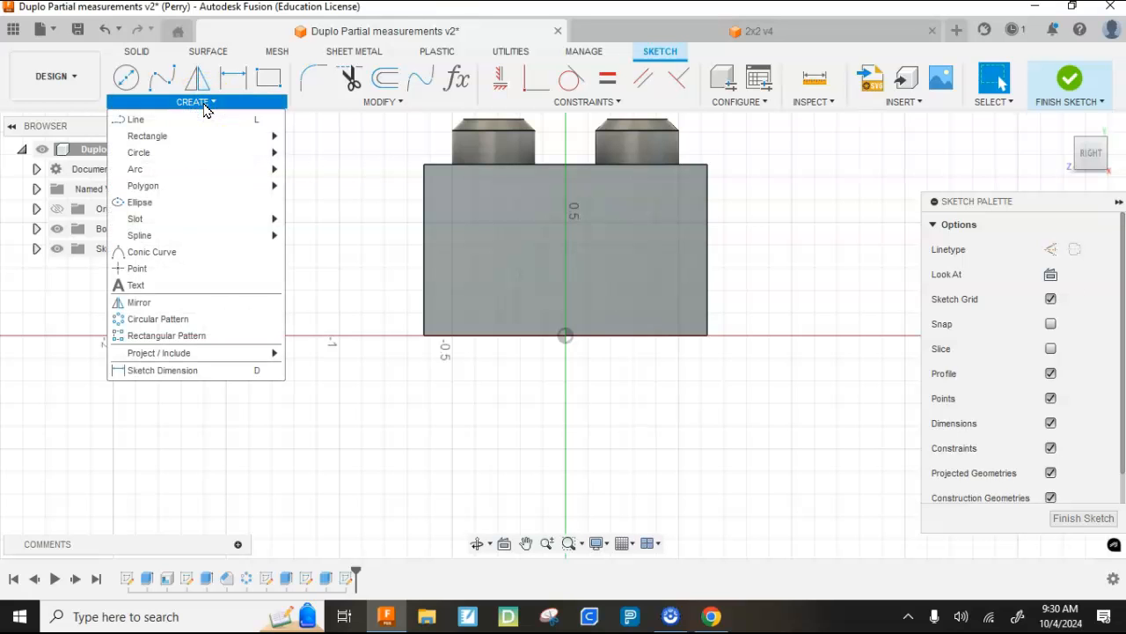
{"action": "left_click", "coordinate": [137, 287]}
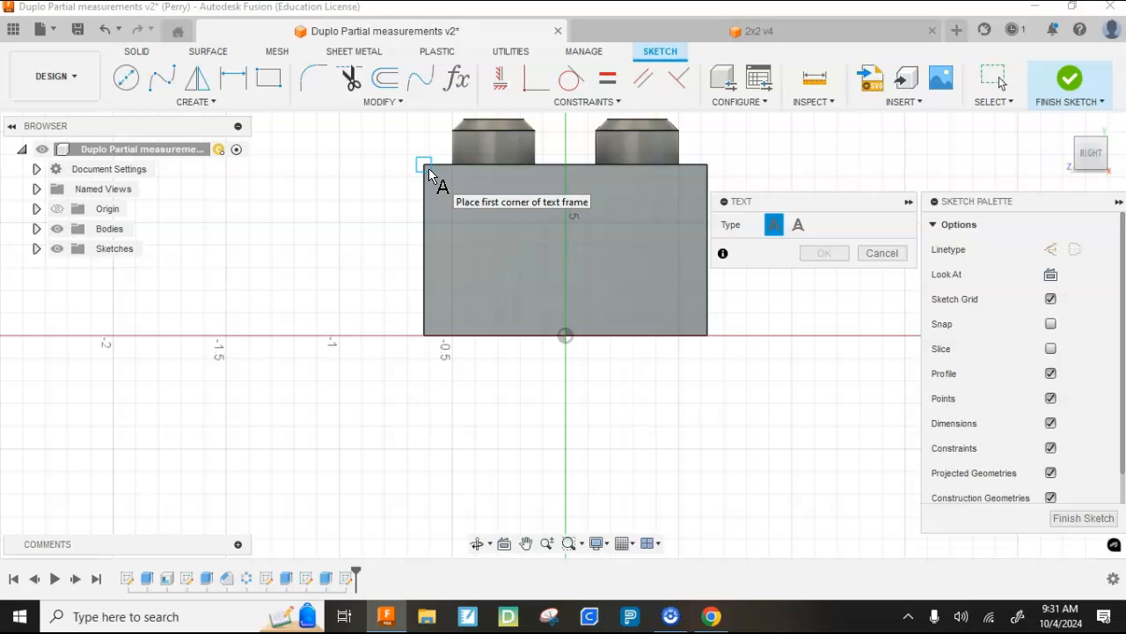
{"action": "left_click_drag", "start_coordinate": [429, 168], "coordinate": [704, 339]}
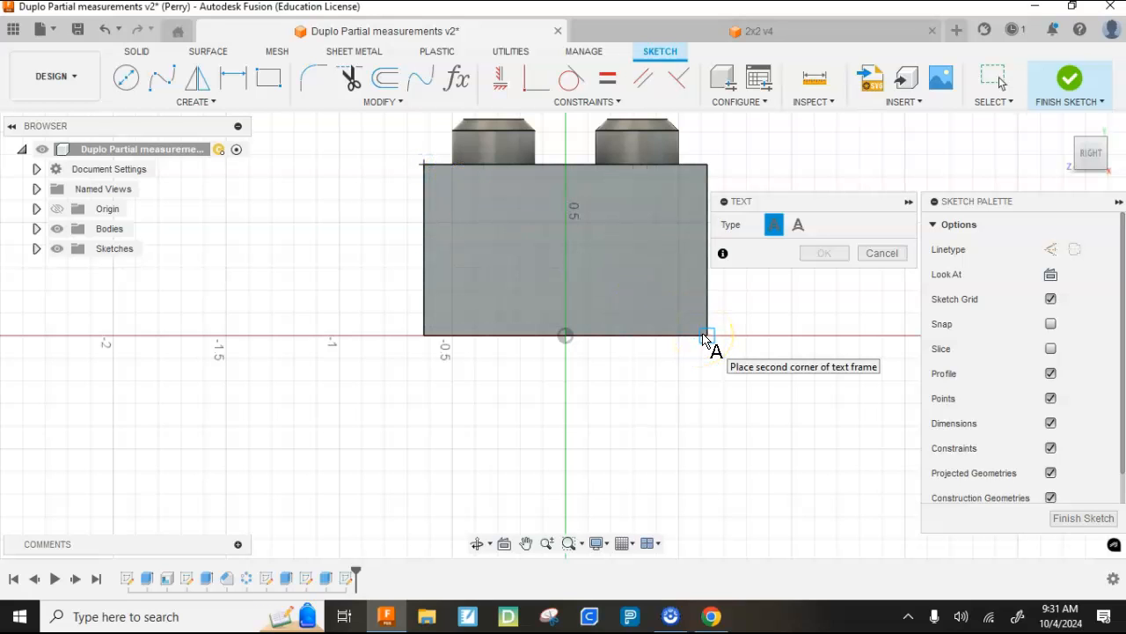
{"action": "left_click", "coordinate": [704, 338]}
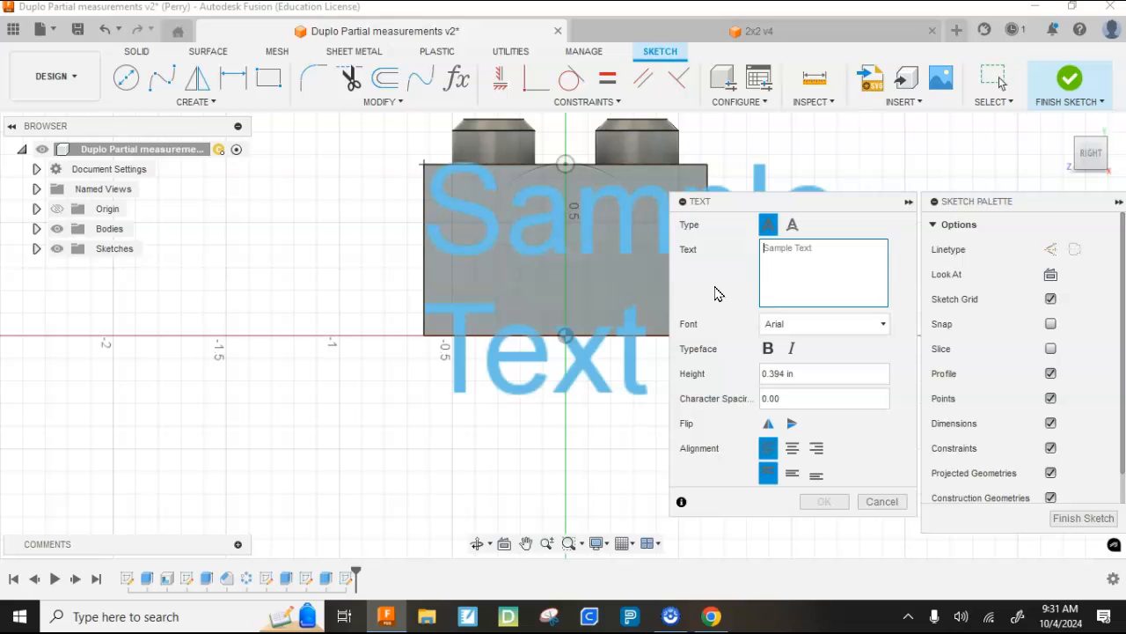
{"action": "type", "text": "C"}
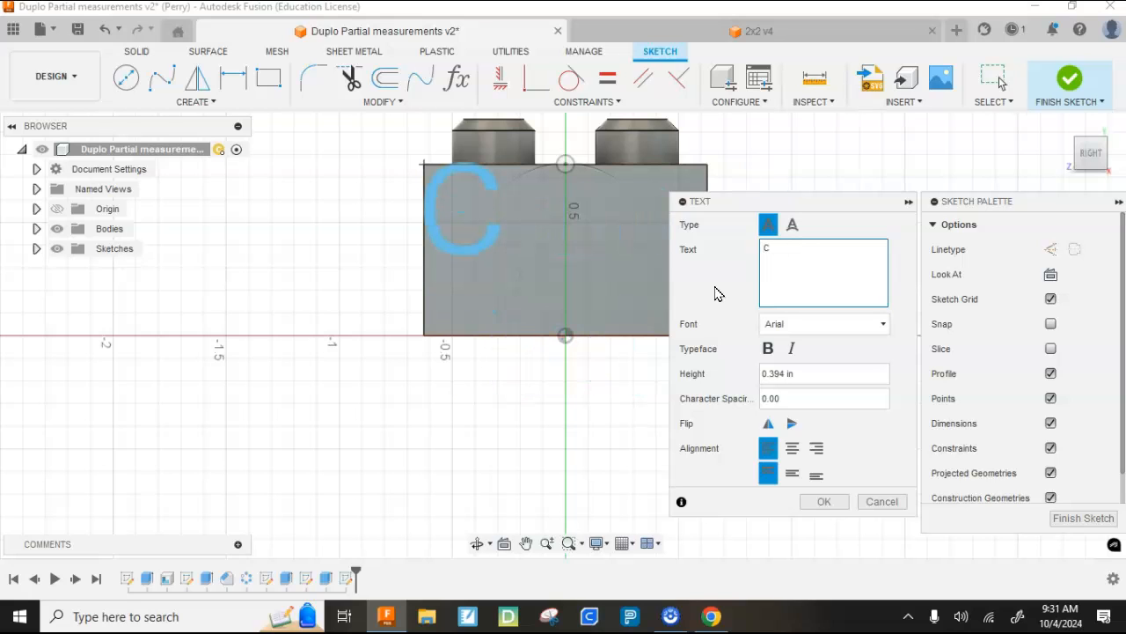
{"action": "type", "text": "DS"}
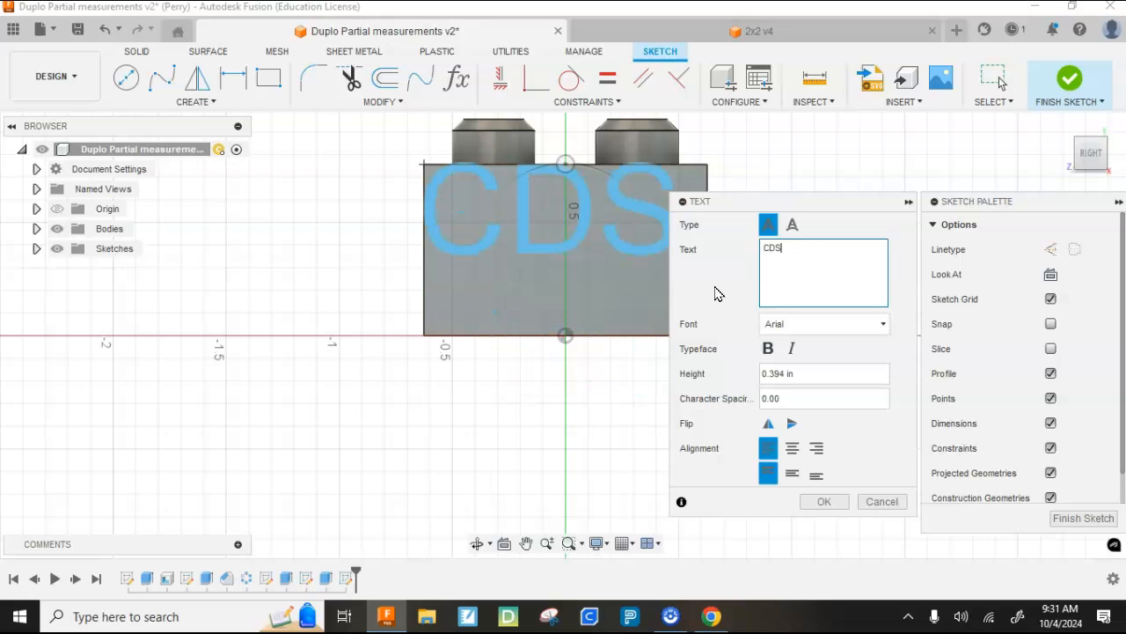
- Align the CDS text to the center and middle of its frame and finish the sketch
{"action": "left_click", "coordinate": [792, 450]}
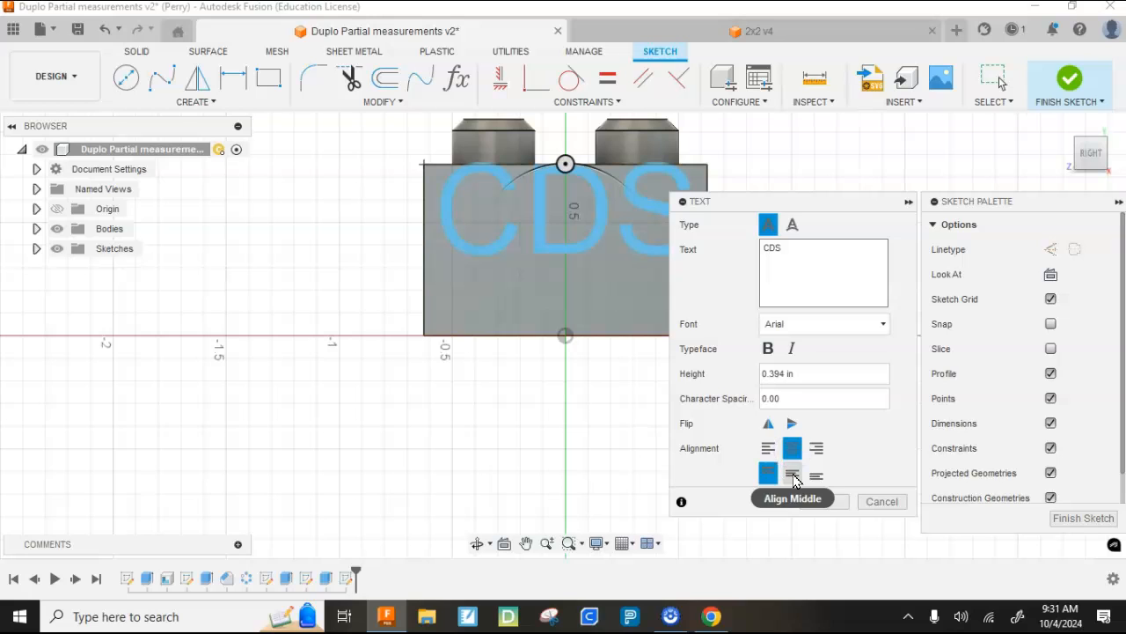
{"action": "left_click", "coordinate": [793, 476]}
{"action": "left_click", "coordinate": [823, 501]}
{"action": "left_click", "coordinate": [1082, 60]}
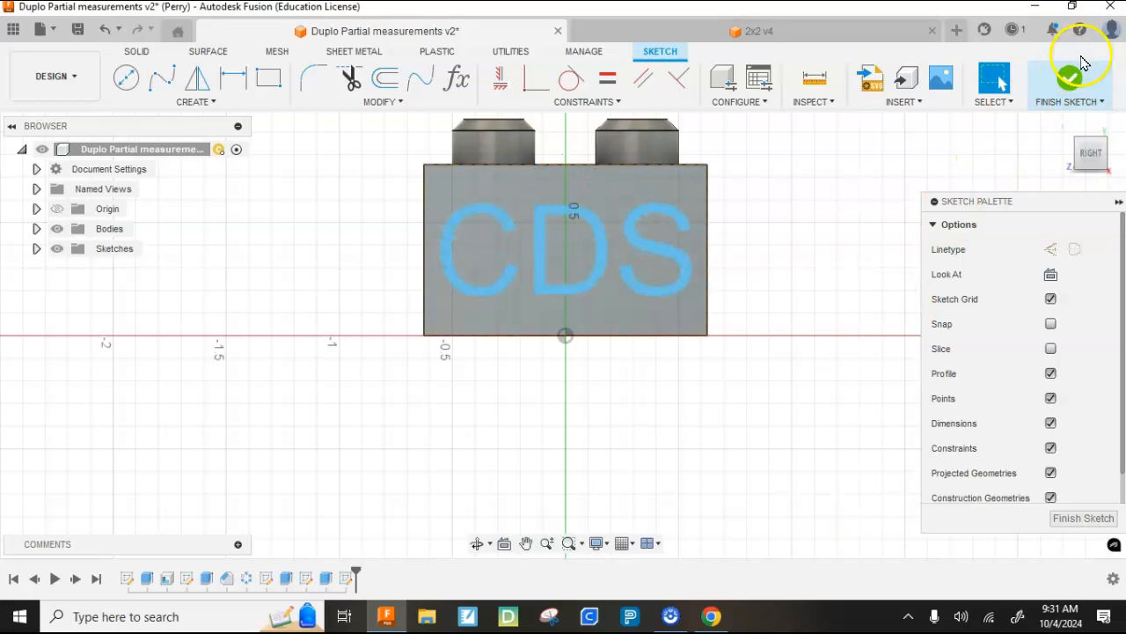
{"action": "left_click", "coordinate": [1082, 63]}
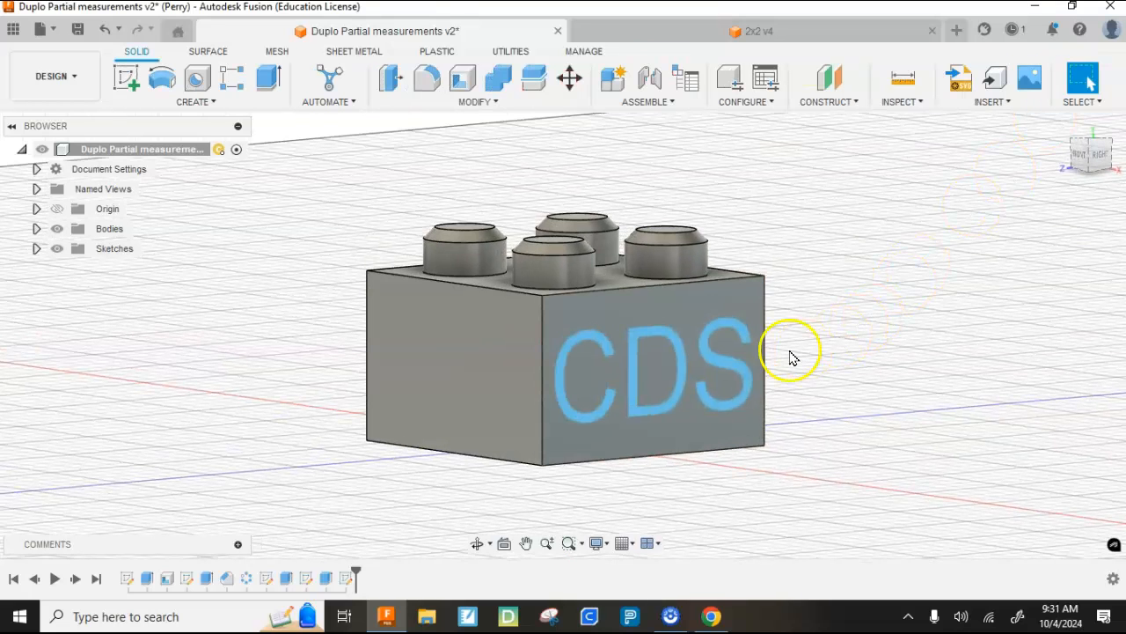
- Begin an Emboss with the CDS text as the profile and the brick's side face as the target face
{"action": "left_click", "coordinate": [169, 105]}
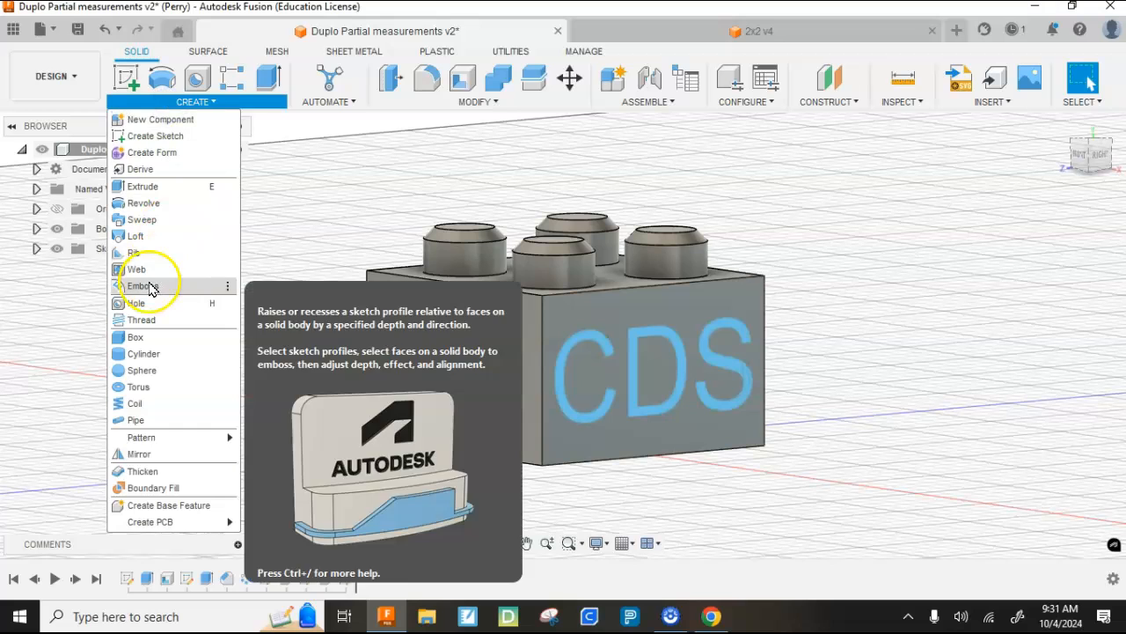
{"action": "left_click", "coordinate": [143, 286]}
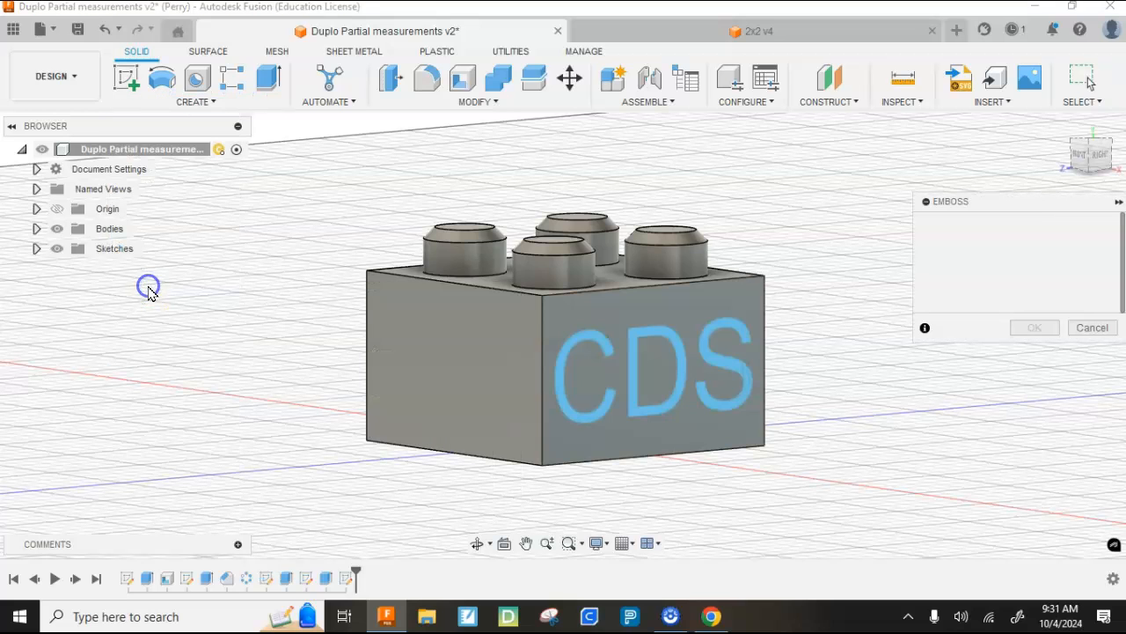
{"action": "left_click", "coordinate": [635, 343]}
{"action": "left_click", "coordinate": [1037, 252]}
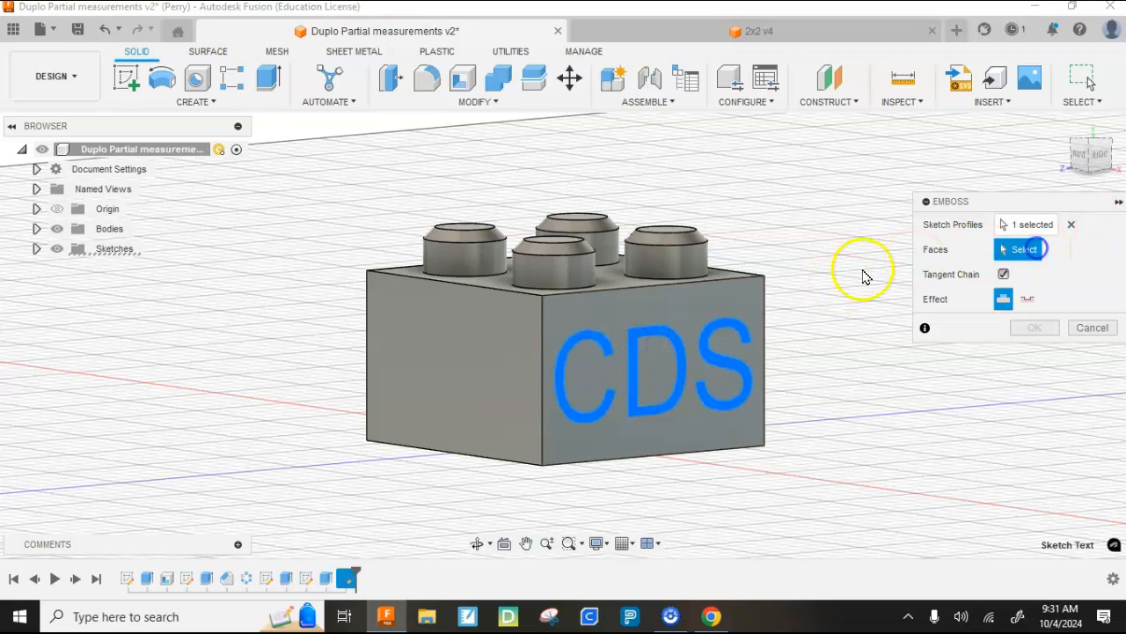
{"action": "left_click", "coordinate": [669, 314]}
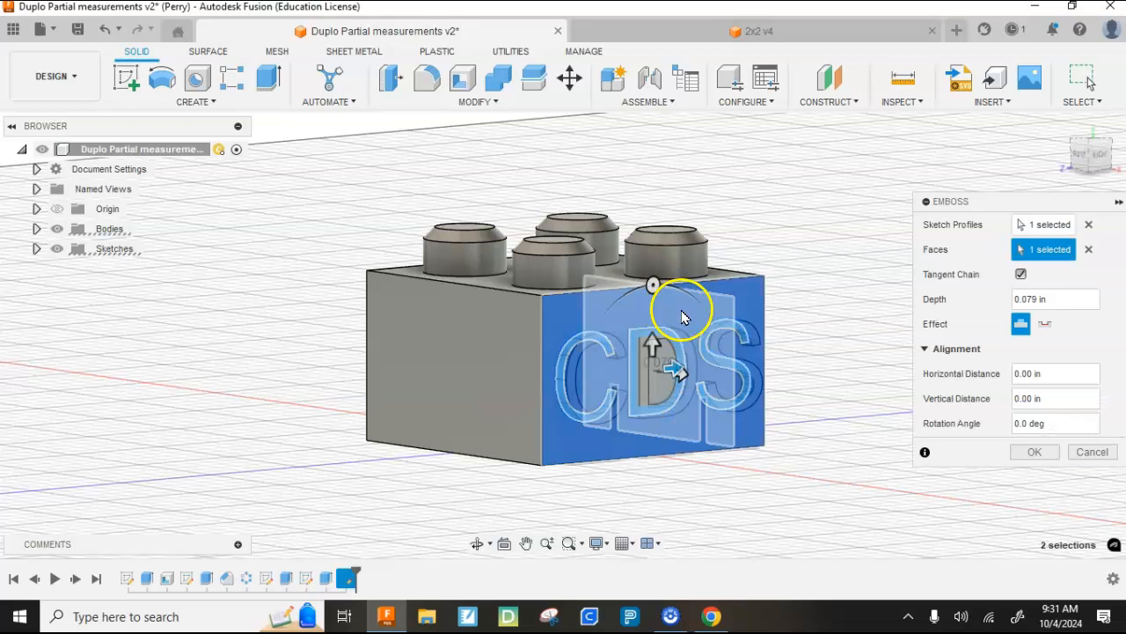
{"action": "left_click", "coordinate": [1091, 156]}
{"action": "left_click_drag", "start_coordinate": [57, 161], "coordinate": [1106, 157]}
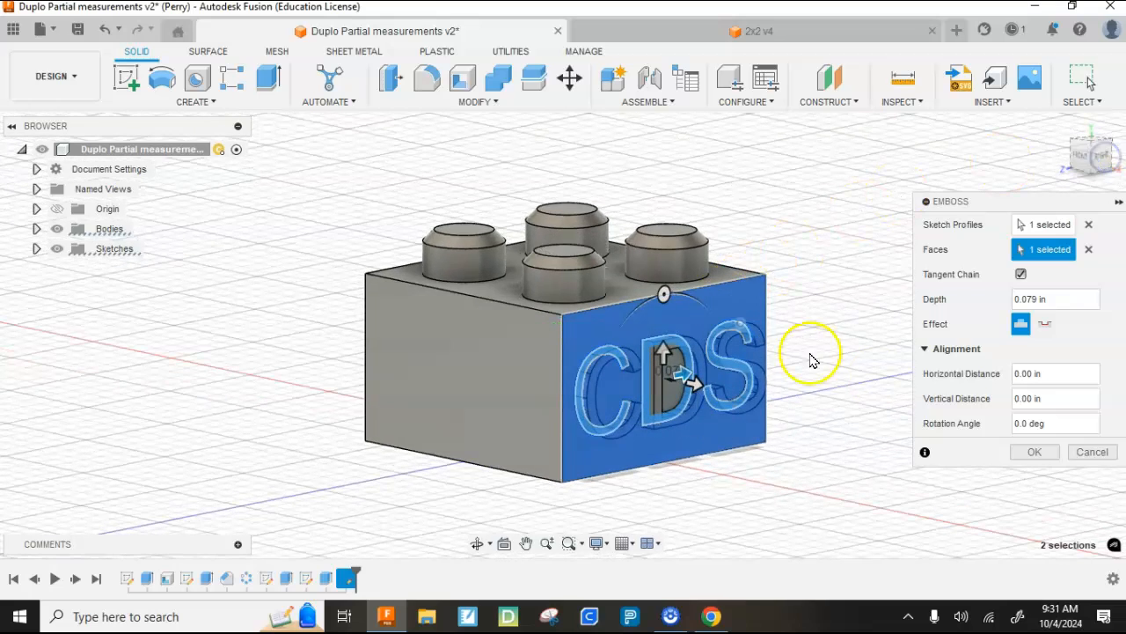
- Change the emboss effect to deboss, set the depth to -0.05 in and complete the feature
{"action": "left_click", "coordinate": [1045, 325]}
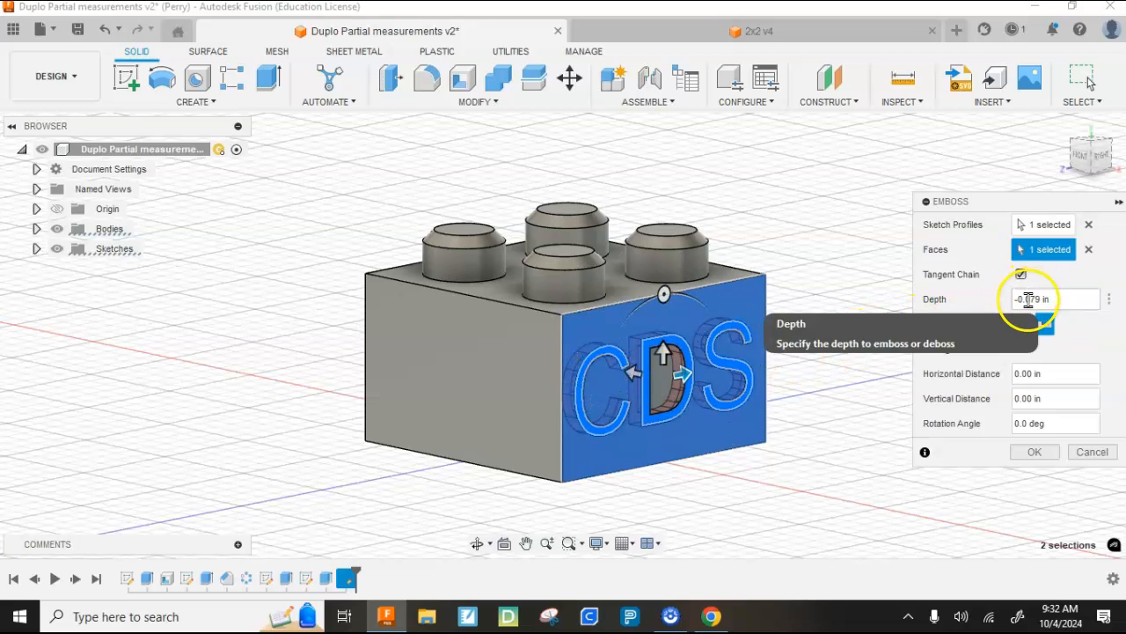
{"action": "left_click_drag", "start_coordinate": [1026, 300], "coordinate": [1038, 301]}
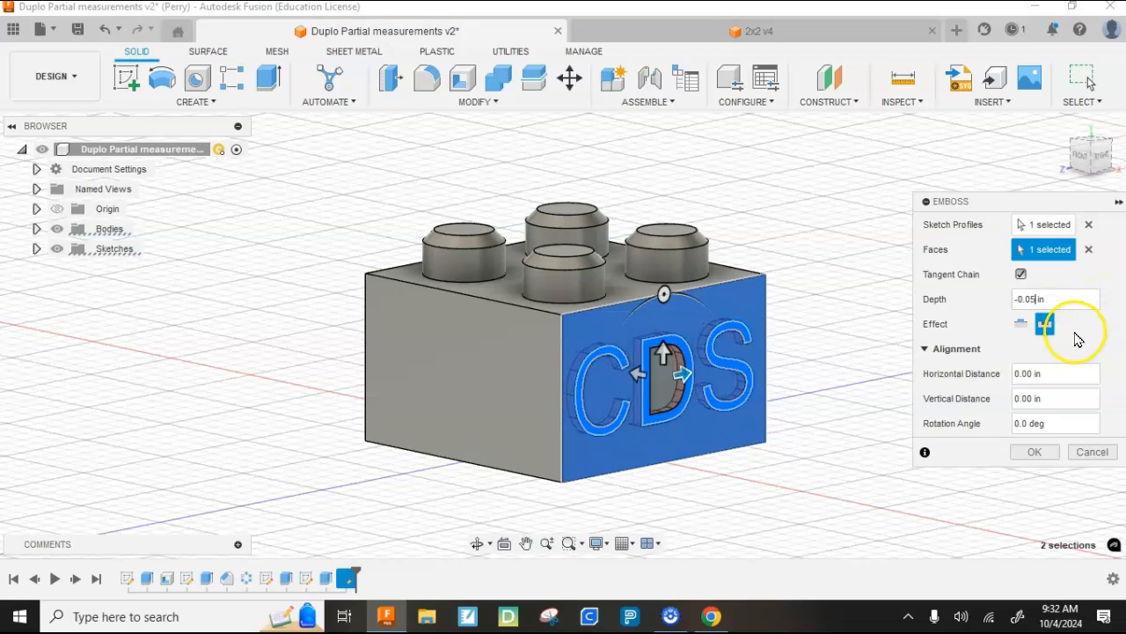
{"action": "left_click", "coordinate": [1034, 451]}
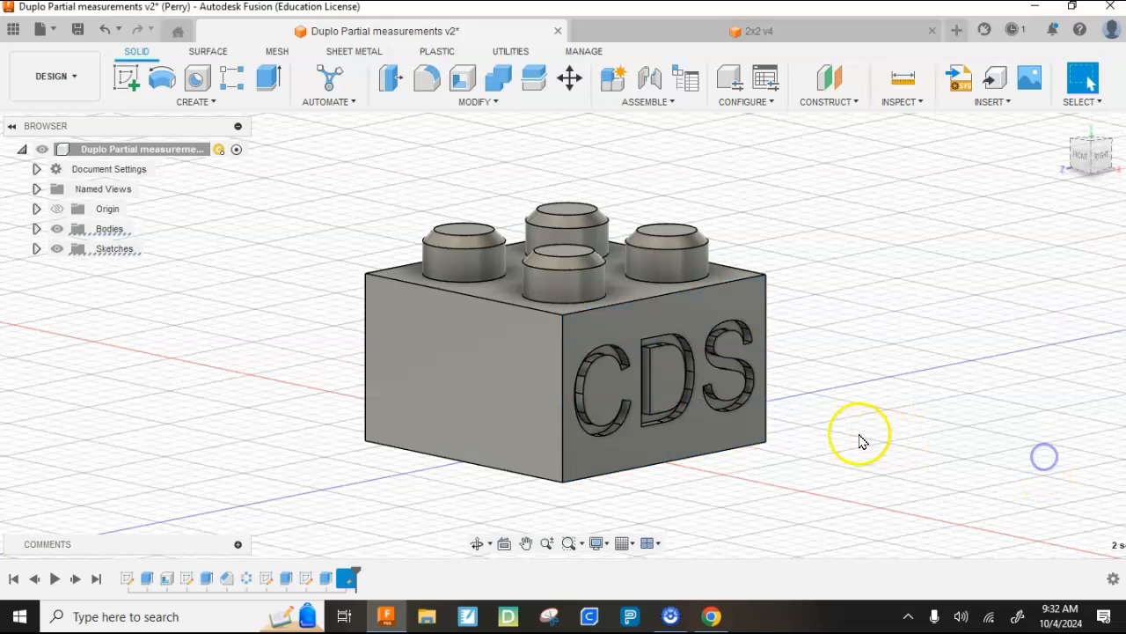
- Save the design as a new version with the User Saved description
{"action": "scroll", "coordinate": [702, 390], "scroll_direction": "up", "scroll_amount": 2}
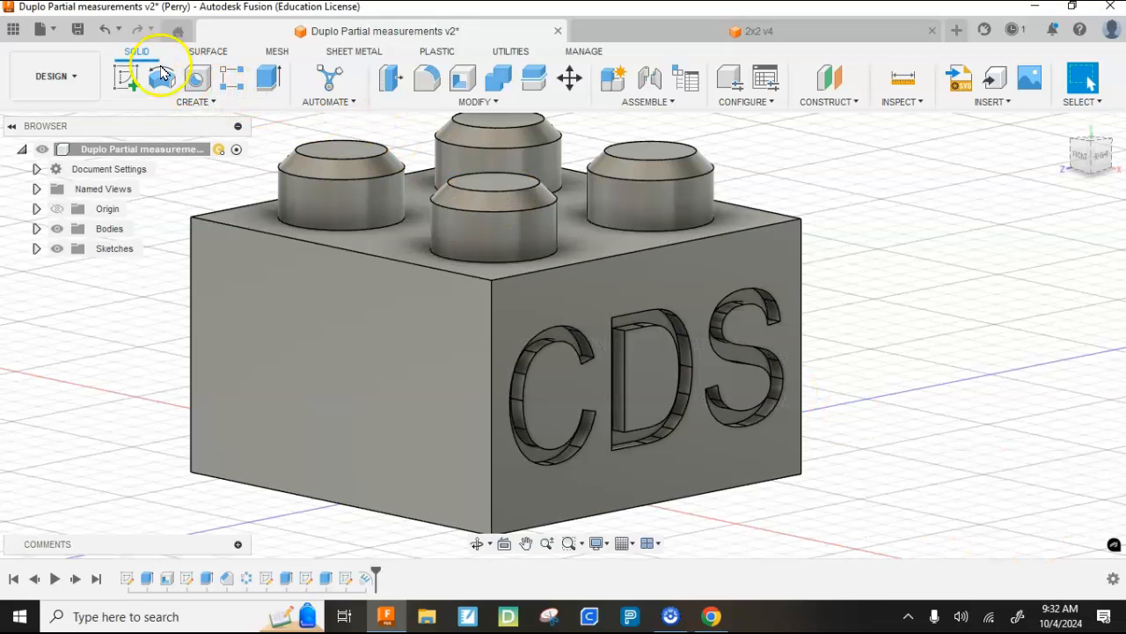
{"action": "left_click", "coordinate": [78, 34]}
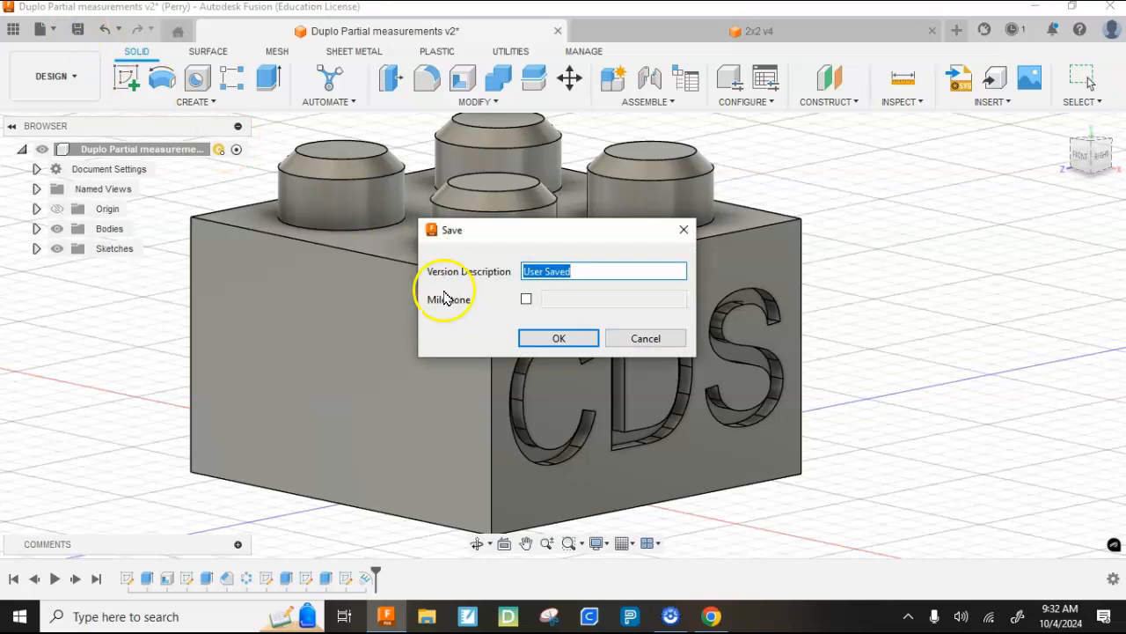
{"action": "left_click", "coordinate": [568, 338]}
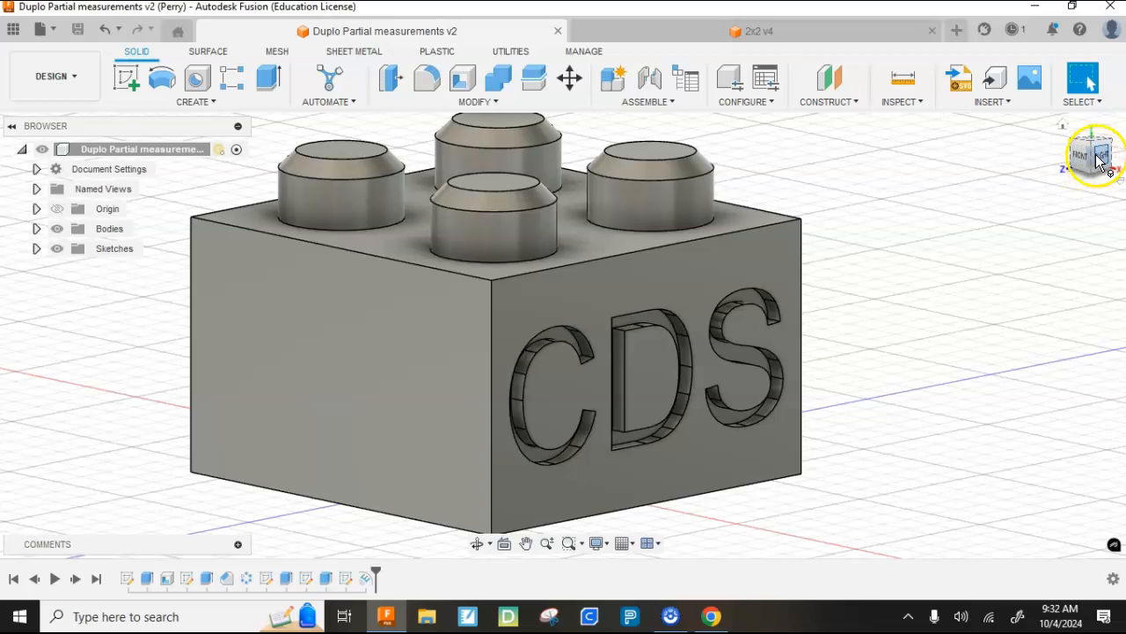
- Export the brick as an STL file named Duplo Partial measurements v3 to the Downloads folder
{"action": "mouse_move", "coordinate": [1092, 159]}
{"action": "left_mouse_down"}
{"action": "mouse_move", "coordinate": [1080, 173]}
{"action": "mouse_move", "coordinate": [1089, 161]}
{"action": "left_mouse_up"}
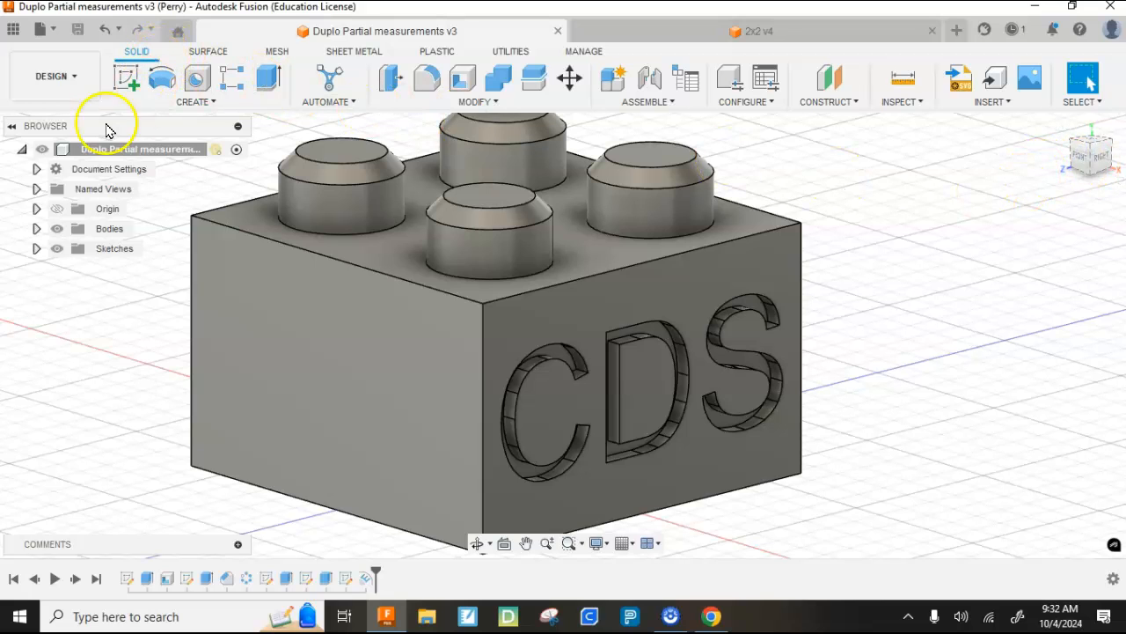
{"action": "left_click", "coordinate": [40, 29]}
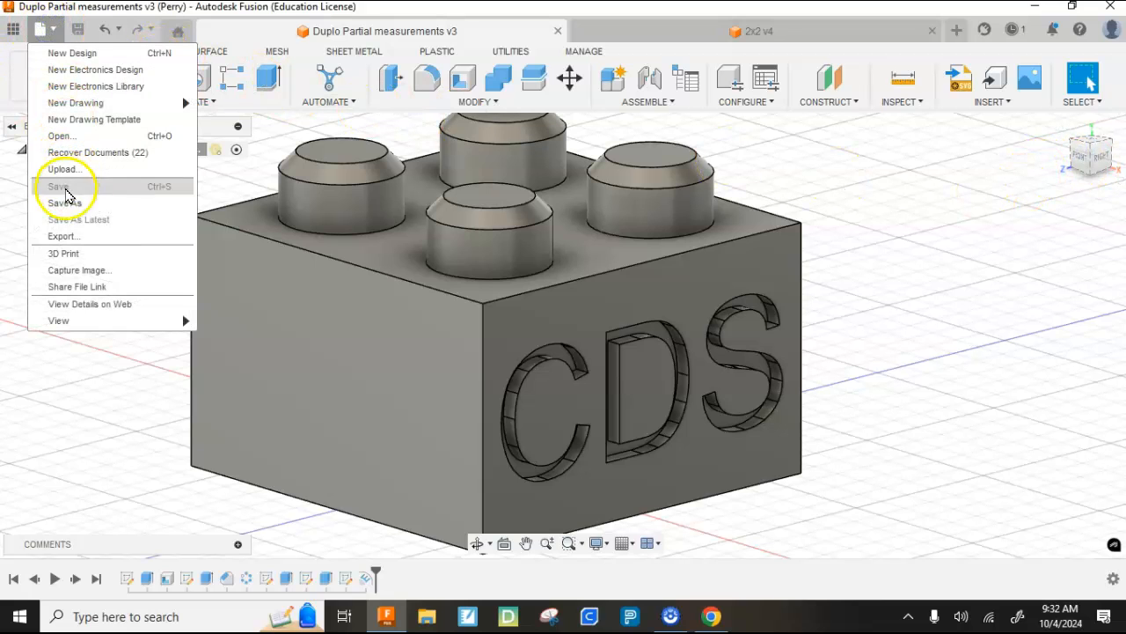
{"action": "left_click", "coordinate": [68, 236]}
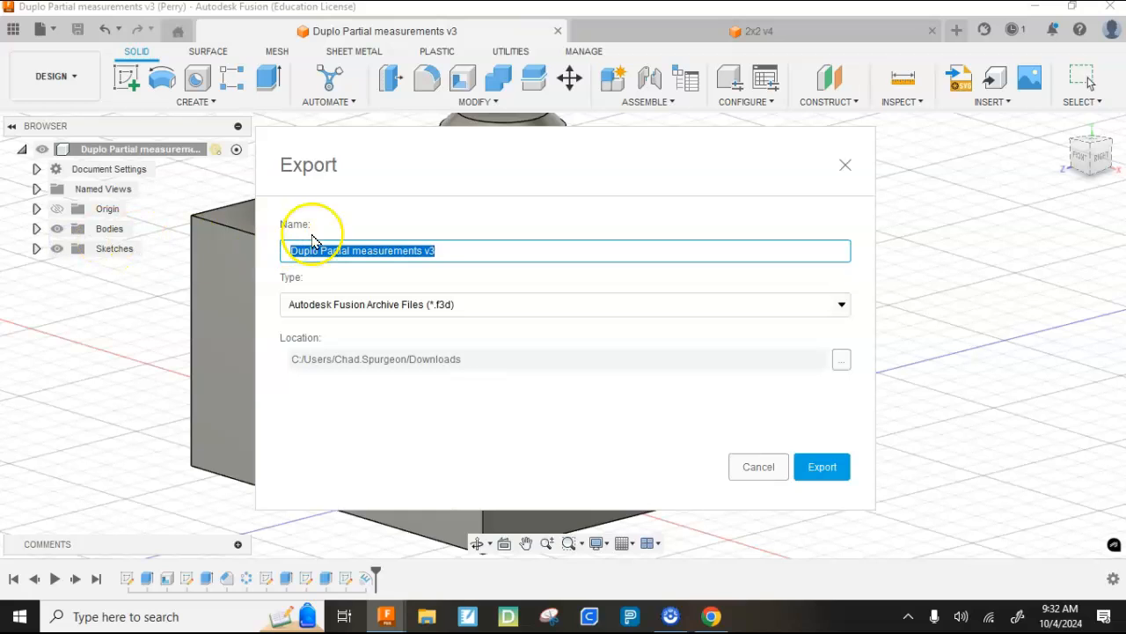
{"action": "left_click", "coordinate": [433, 310]}
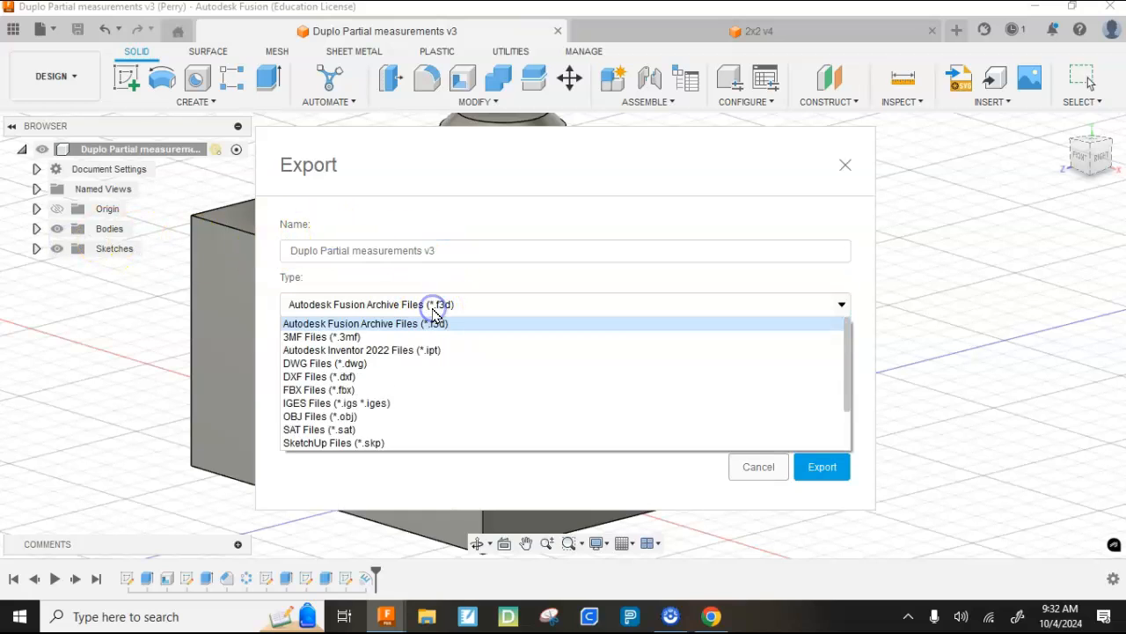
{"action": "scroll", "coordinate": [432, 332], "scroll_direction": "down", "scroll_amount": 2}
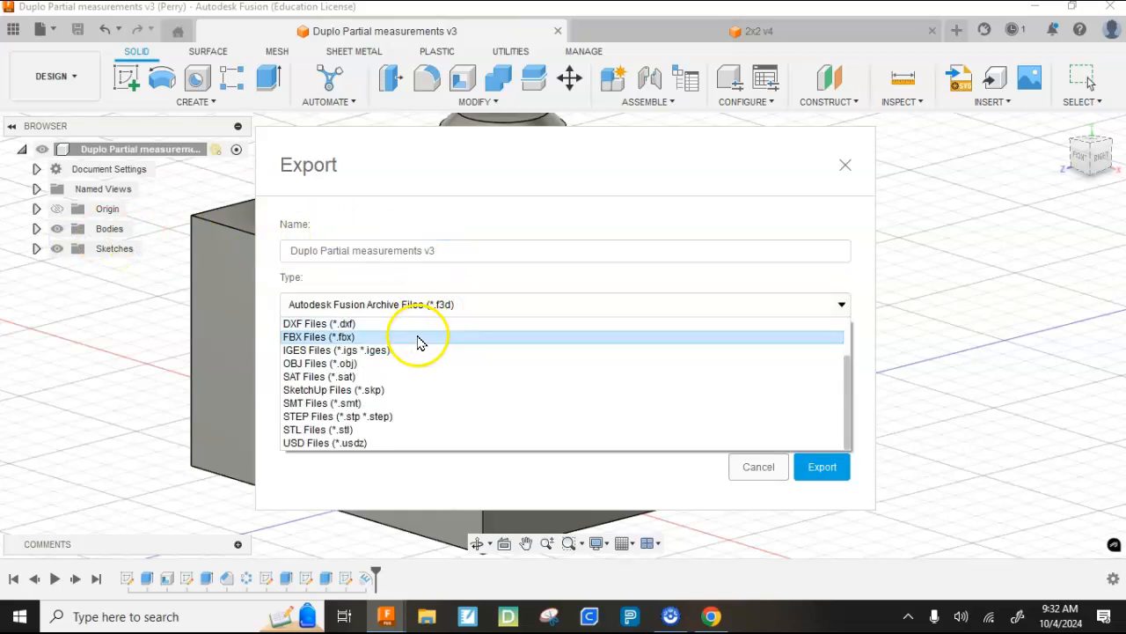
{"action": "left_click", "coordinate": [355, 431]}
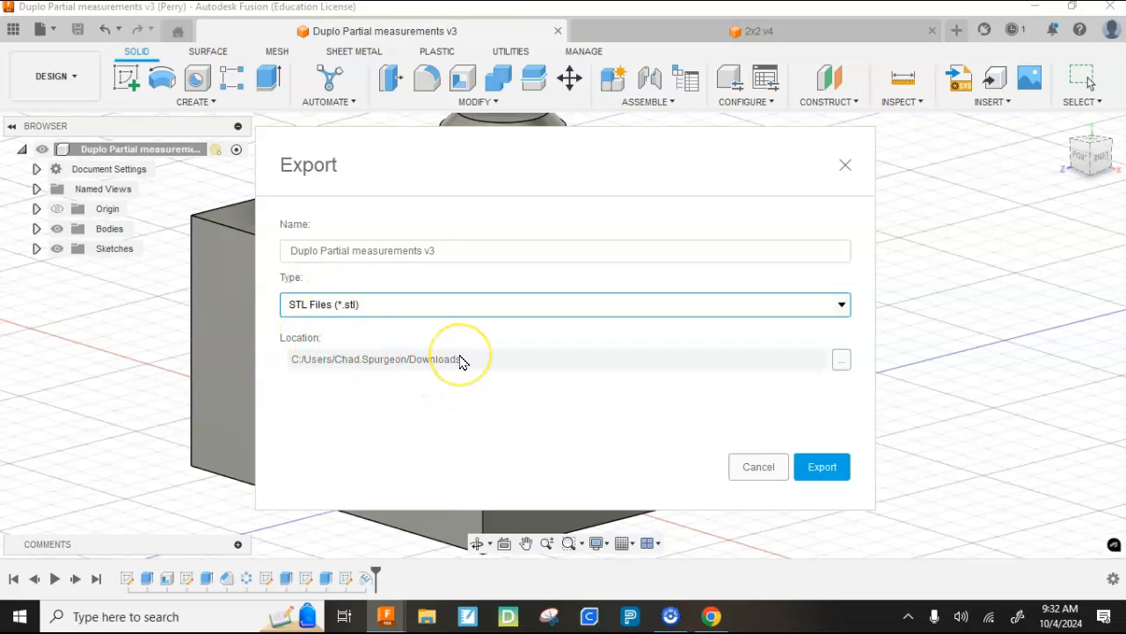
{"action": "left_click", "coordinate": [817, 468]}
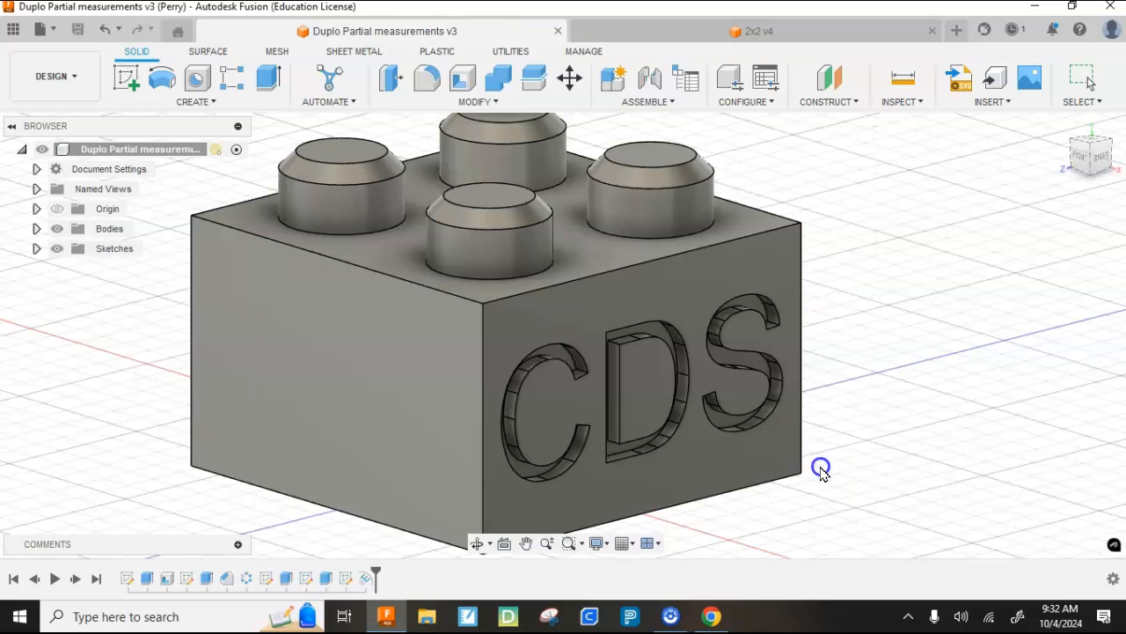